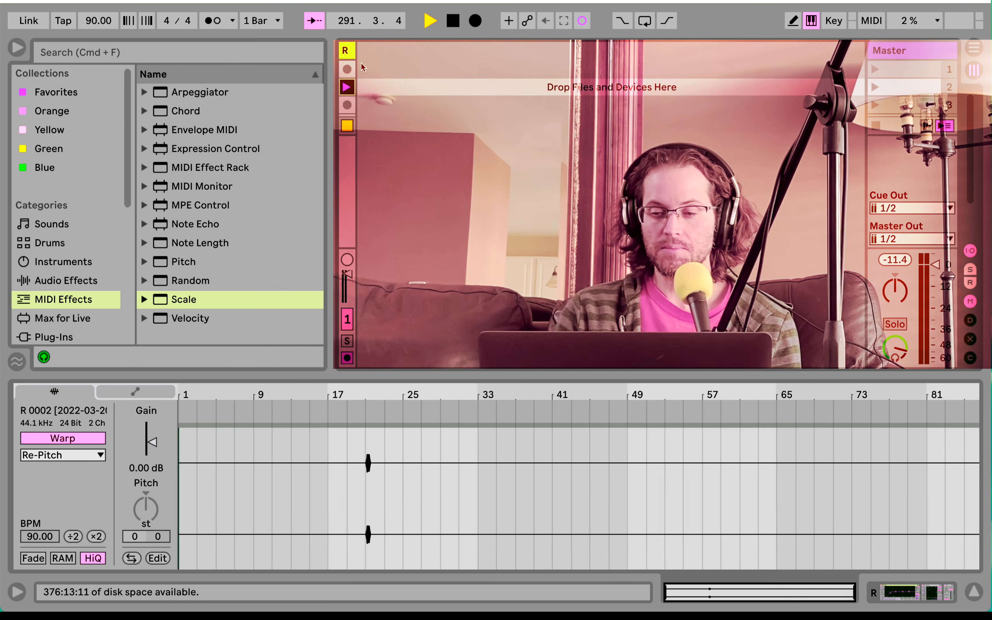
- Insert a new MIDI track, load the Wavetable instrument onto it and arm it for recording
right_click(368, 76)
left_click(396, 103)
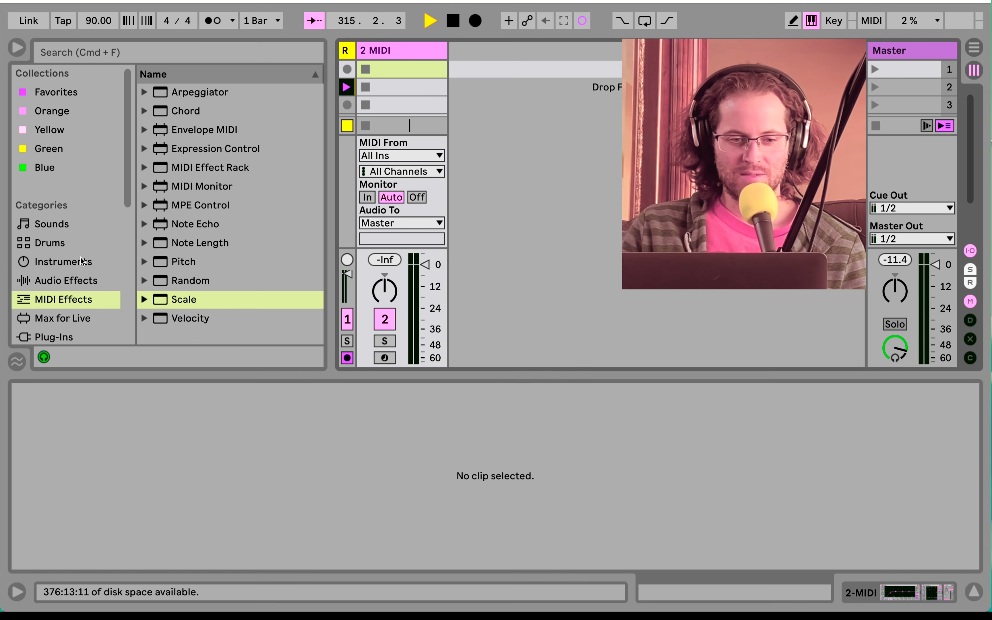
left_click(82, 261)
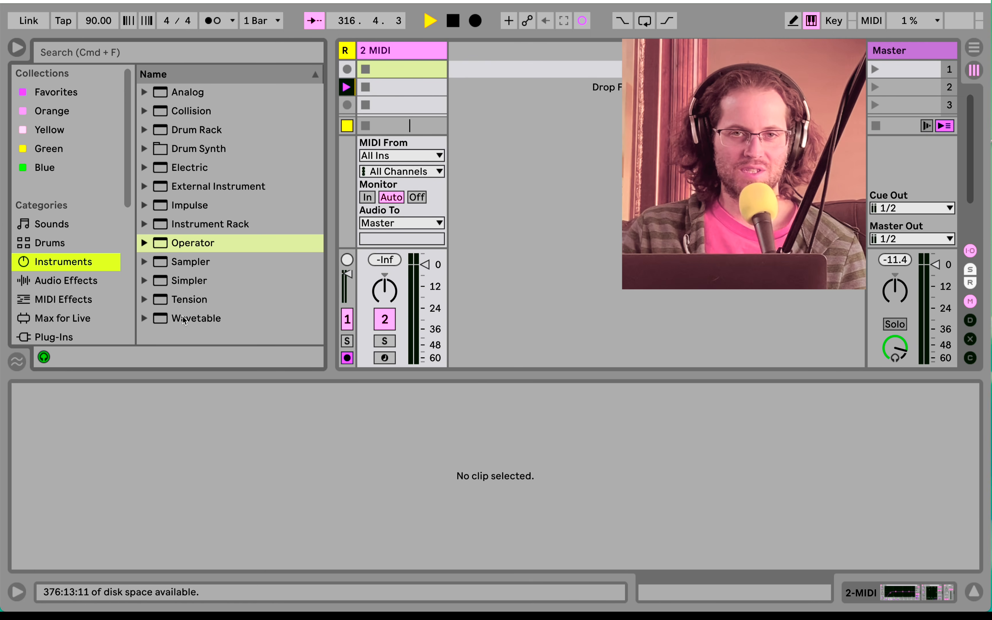
left_click_drag(184, 320, 352, 162)
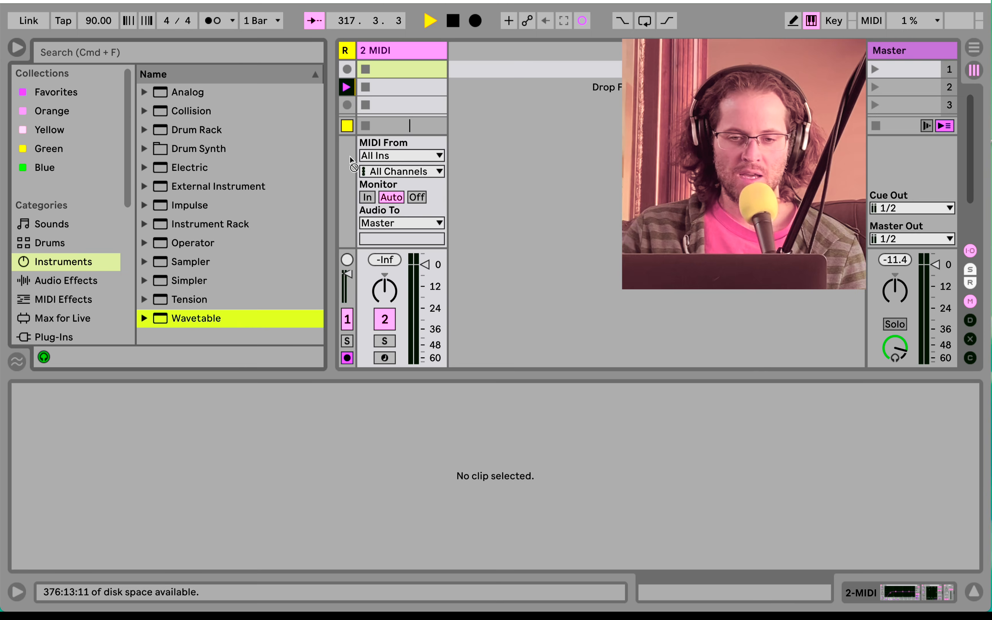
left_click_drag(397, 81, 396, 80)
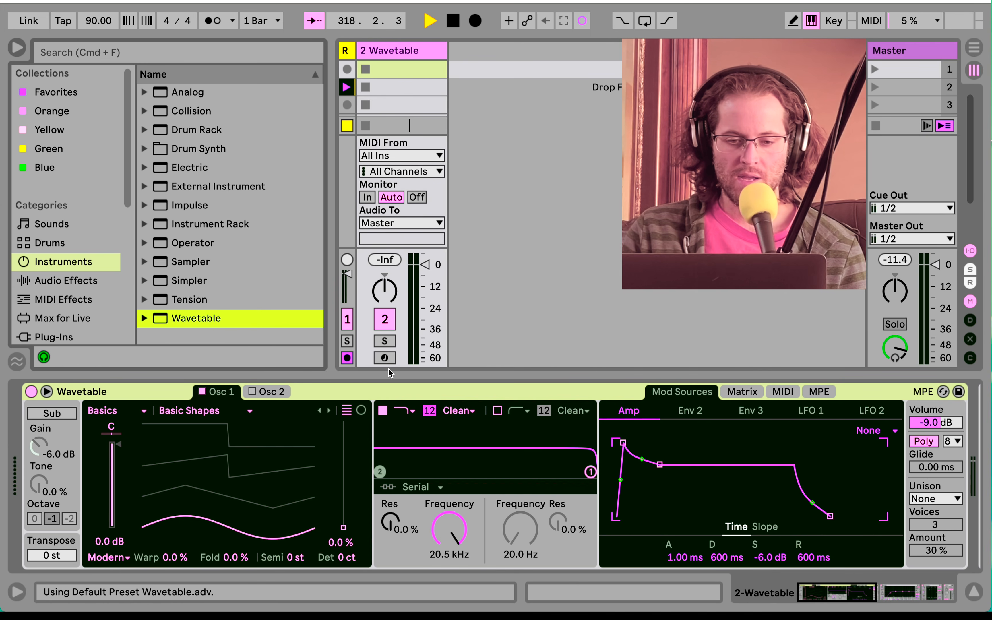
left_click(386, 358)
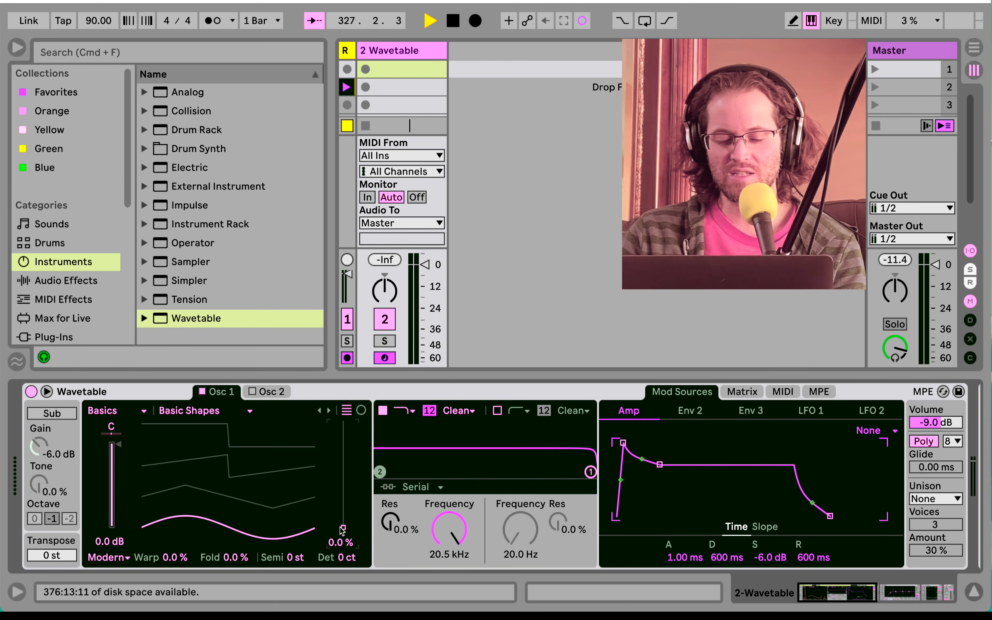
- Shape Wavetable's Amp envelope to about 1.05 s decay, -1.5 dB sustain and 2.75 s release, auditioning it with test notes
key("a")
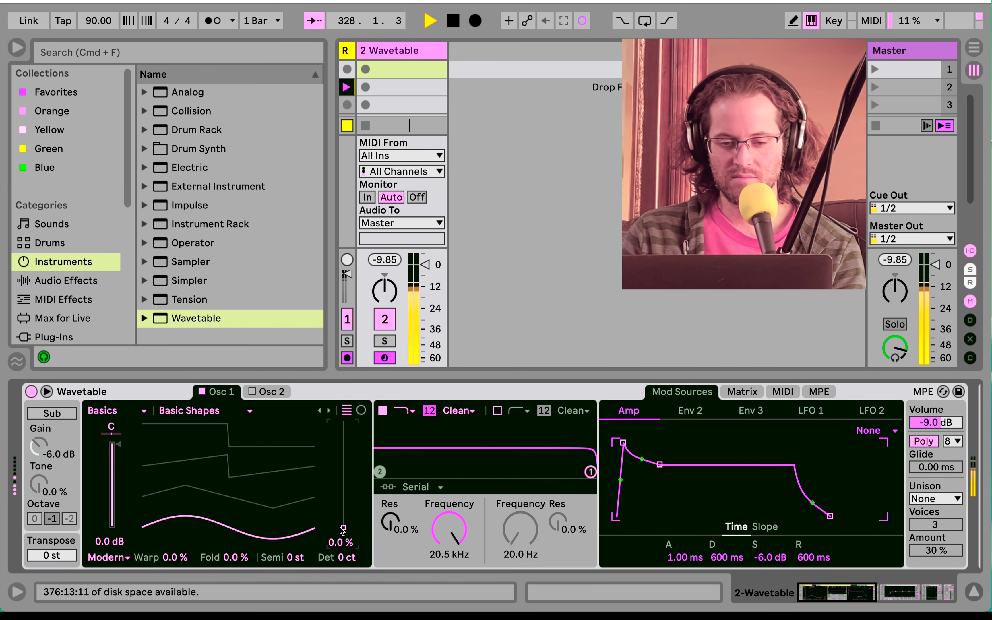
left_click_drag(830, 515, 846, 516)
left_click_drag(660, 465, 665, 448)
key("a")
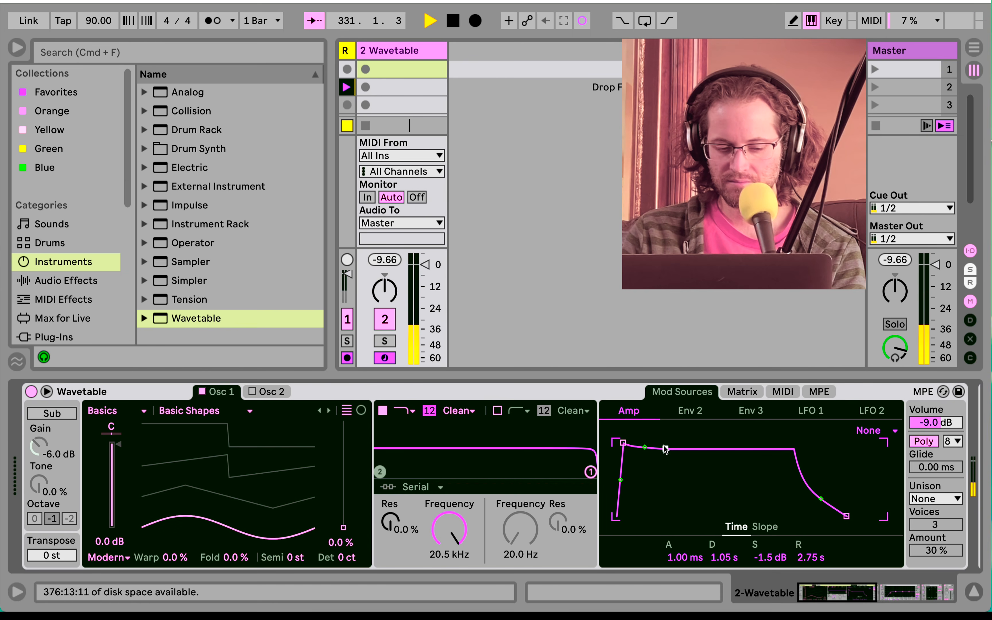
key("a")
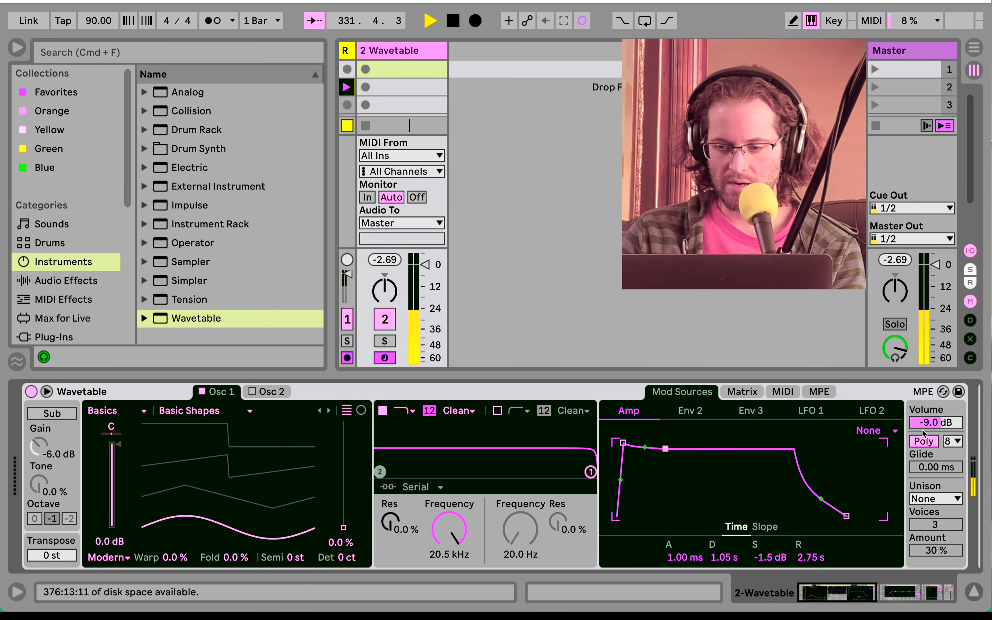
- Lower Wavetable's volume to -13 dB and use Poly mode with 8 voices
left_click_drag(936, 423, 936, 433)
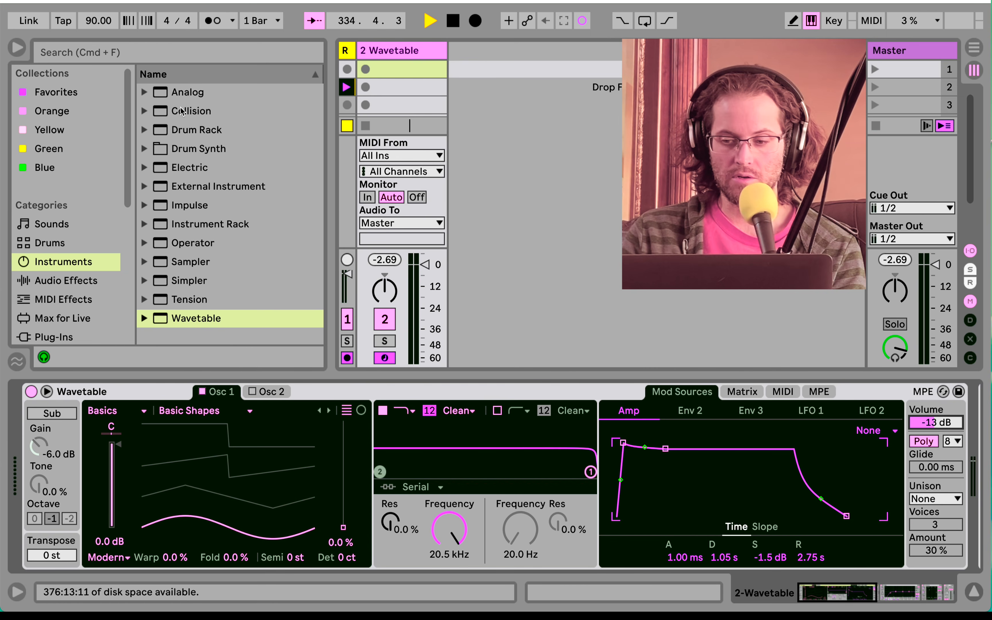
left_click(920, 441)
left_click(919, 441)
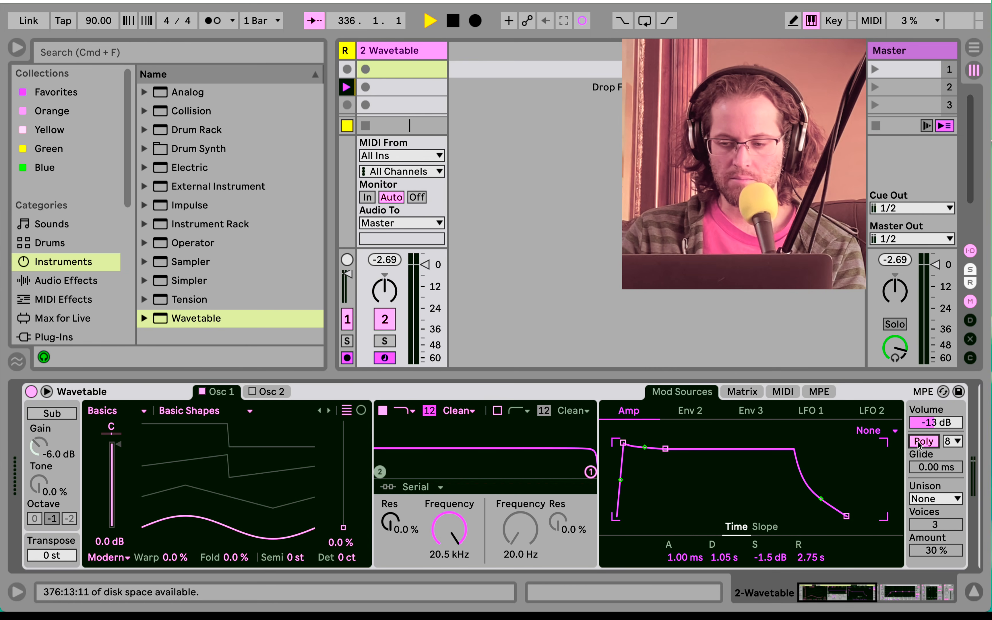
left_click(950, 445)
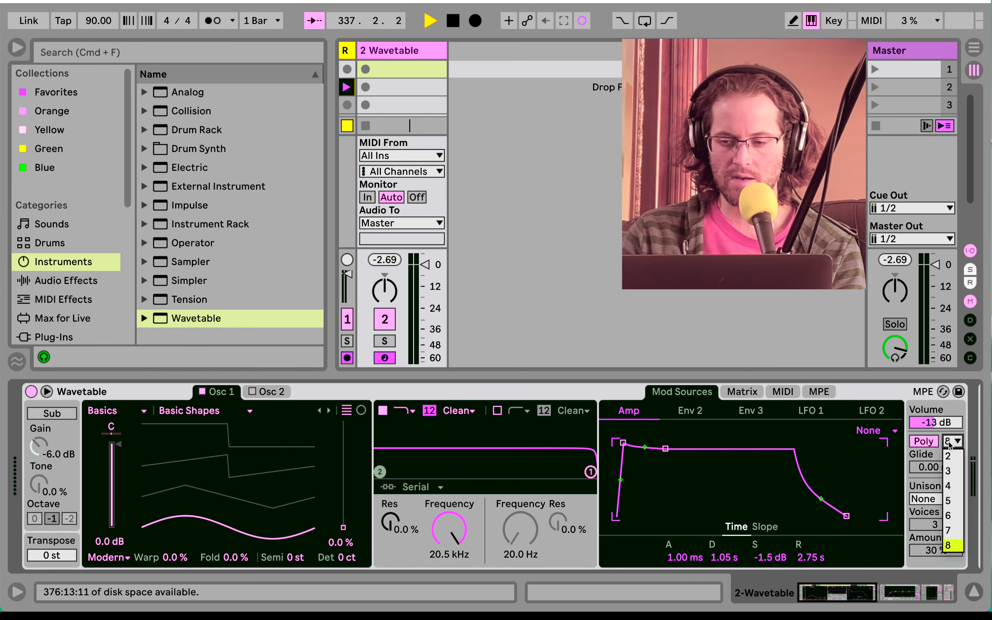
left_click(950, 546)
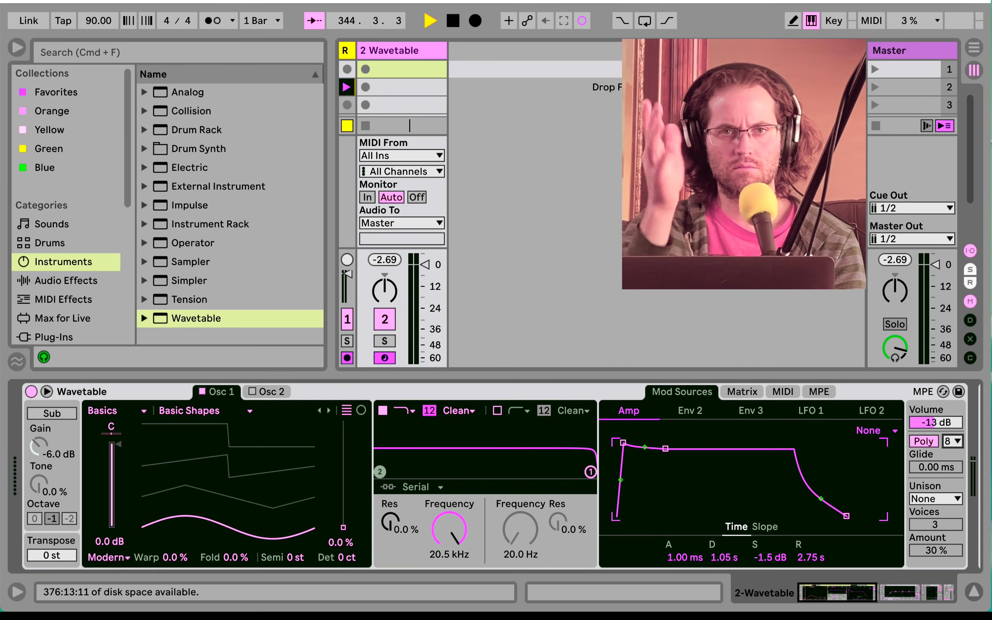
- Save the current Wavetable settings as the default preset
right_click(542, 393)
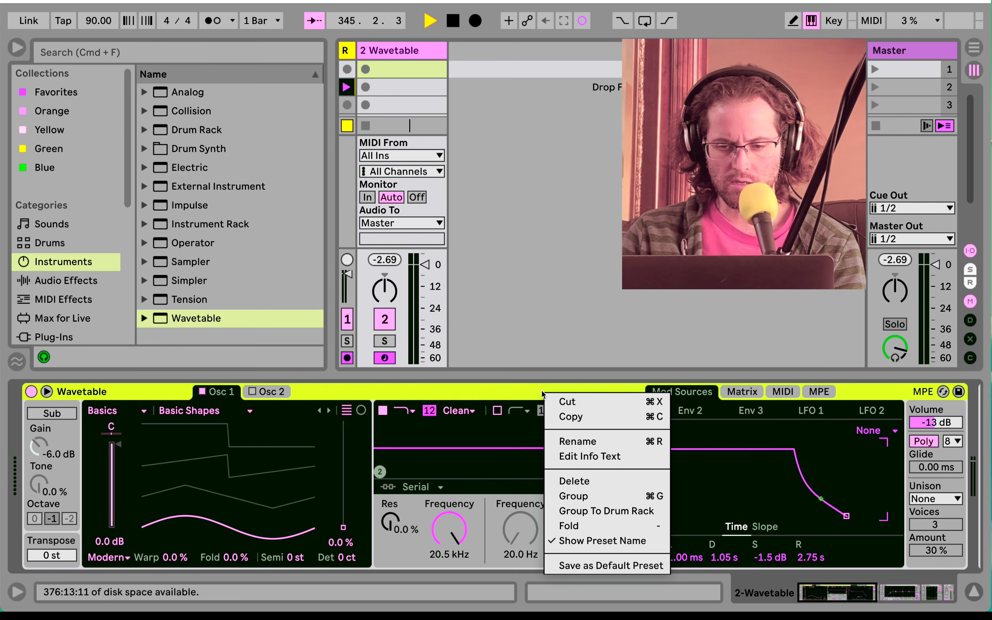
left_click(568, 566)
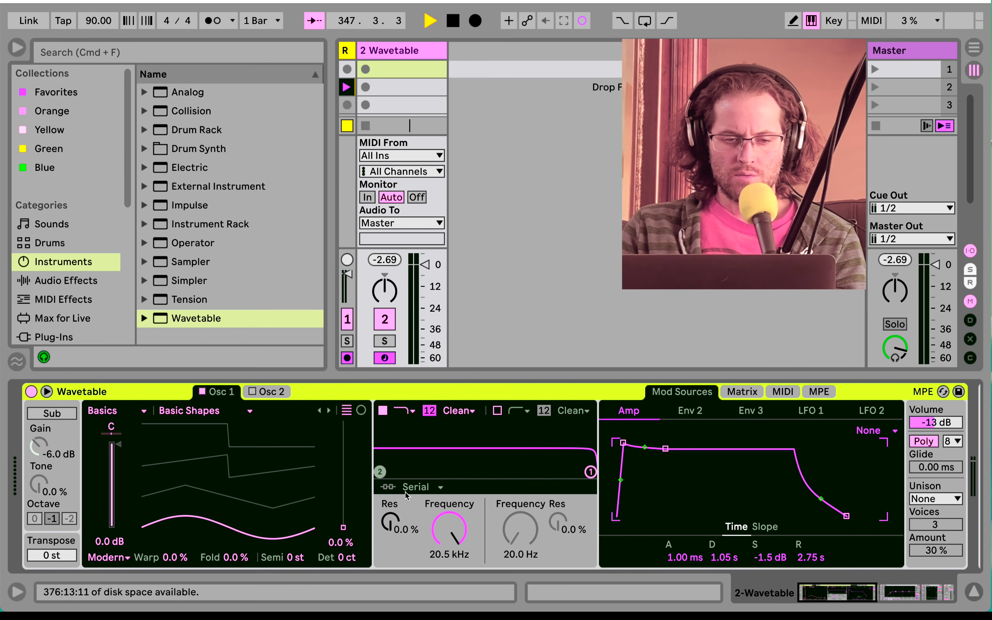
- Add the Chord MIDI effect ahead of Wavetable on the track
left_click(76, 304)
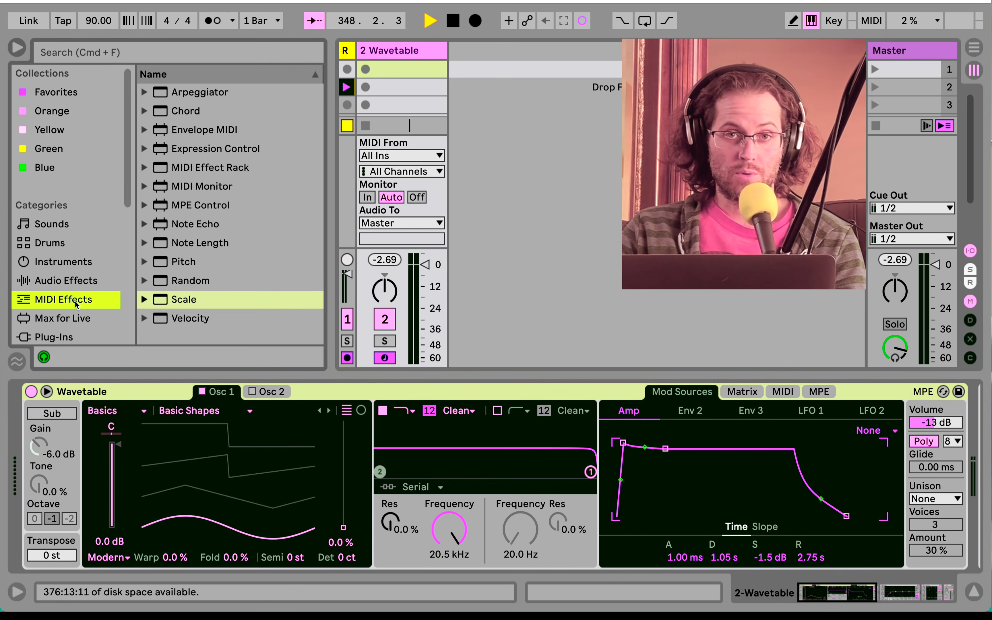
left_click(187, 111)
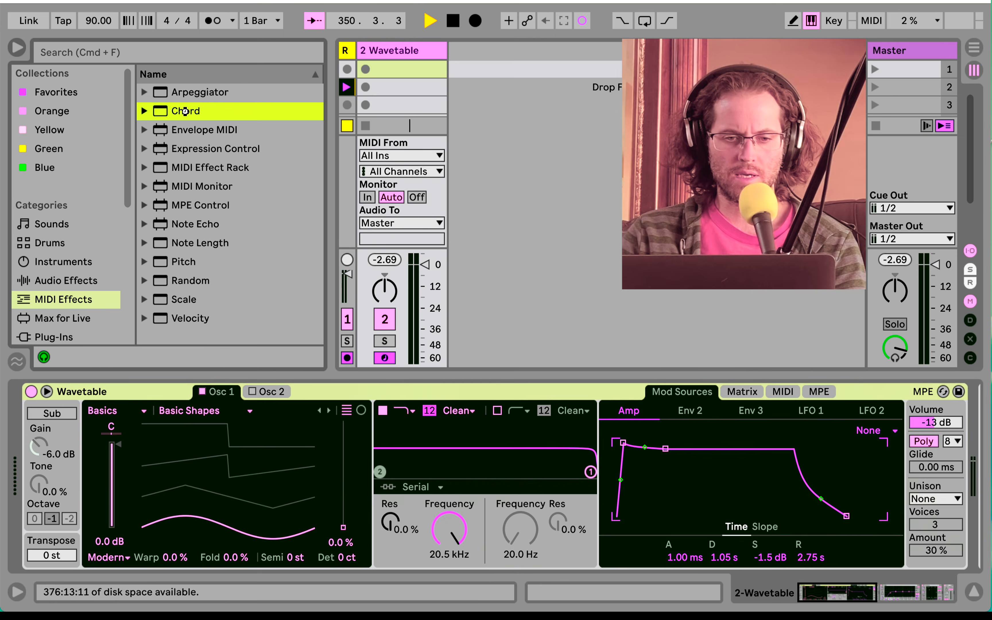
double_click(186, 111)
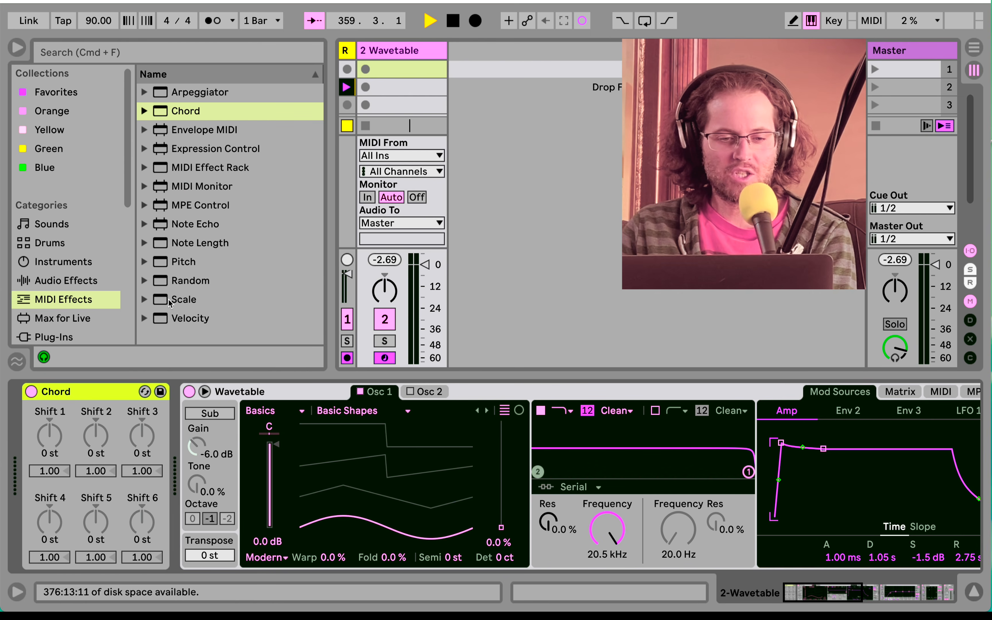
- Try adding the Random and Scale MIDI effects to the chain alongside Chord
left_click_drag(179, 283, 66, 408)
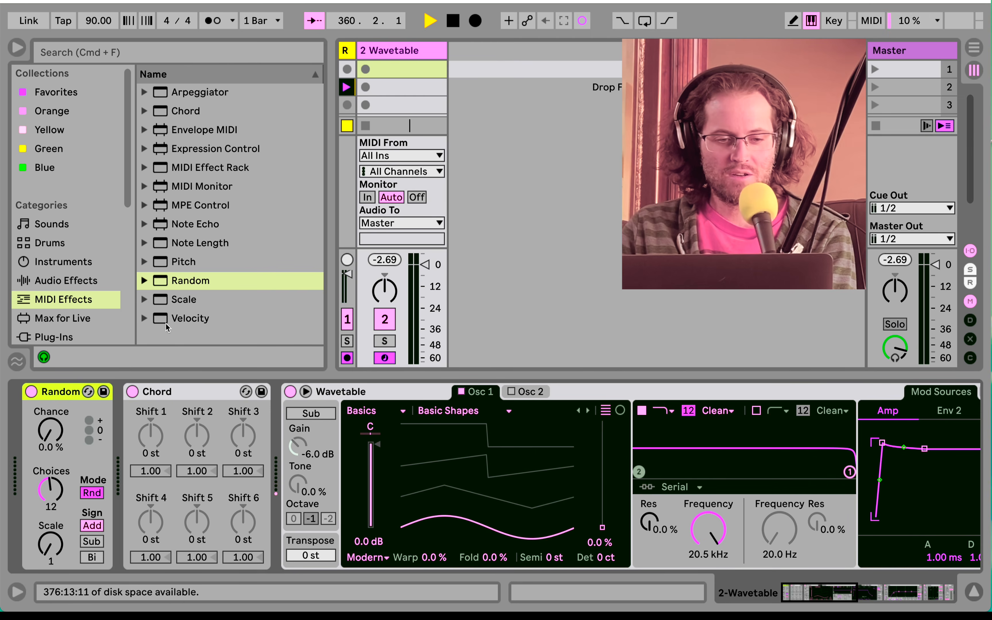
left_click_drag(180, 300, 159, 442)
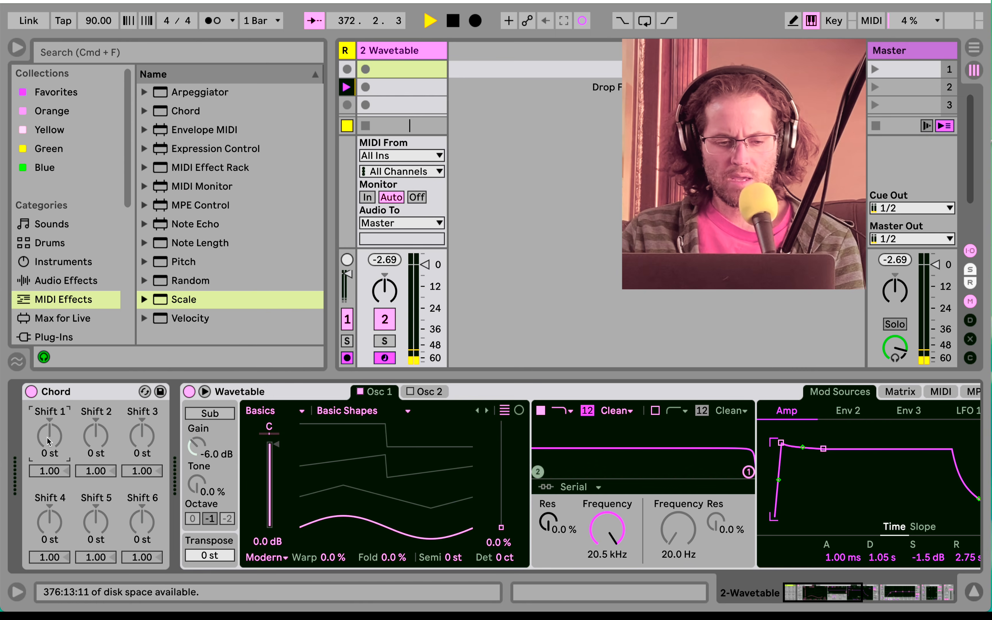
- Set Chord's Shift 1 to +7 st and Shift 2 to +3 st
left_click_drag(48, 441, 48, 439)
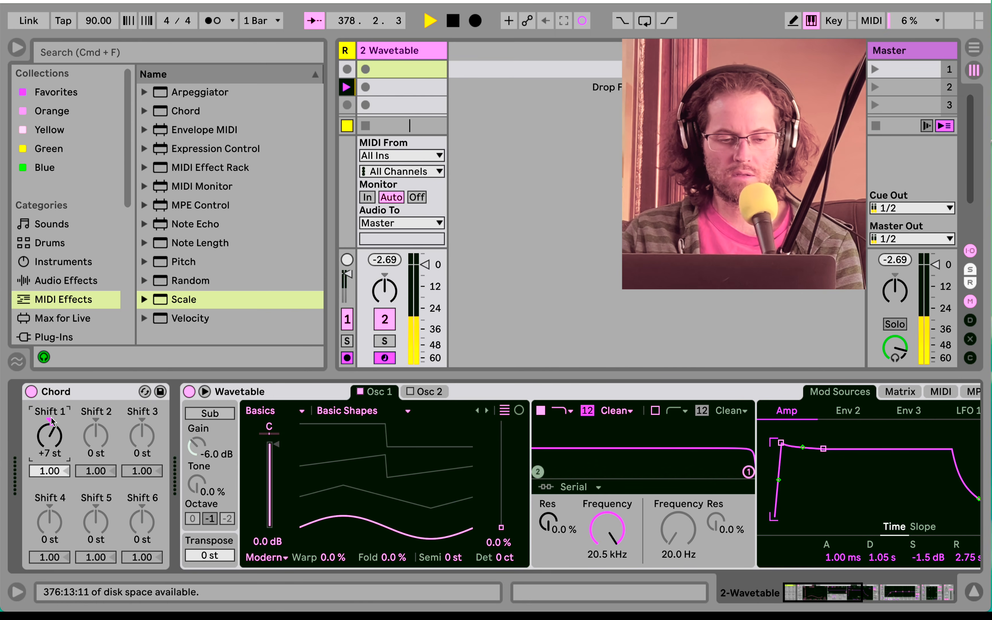
key("Delete")
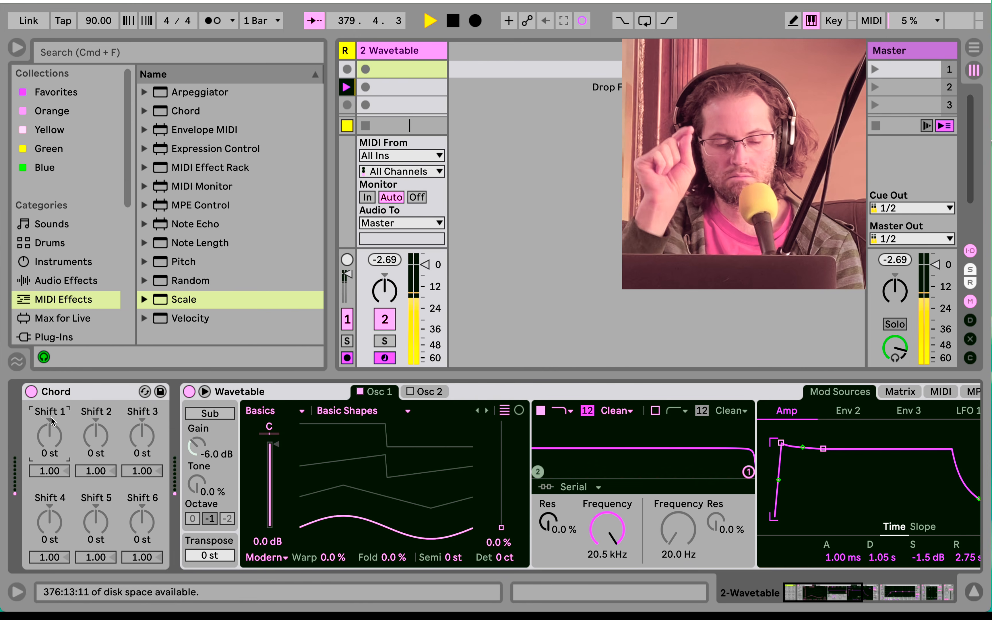
type("7")
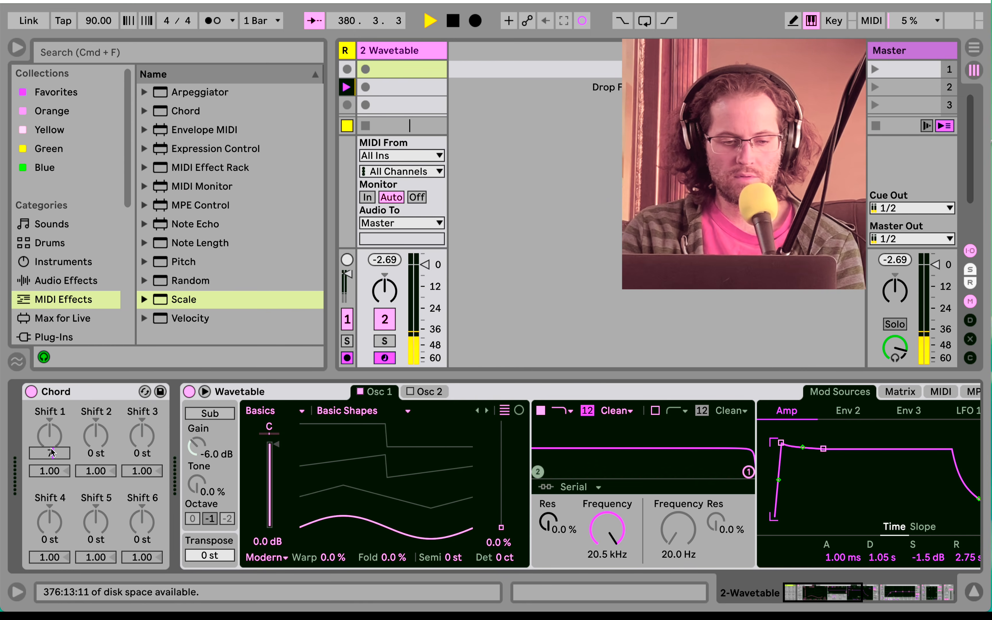
key("Return")
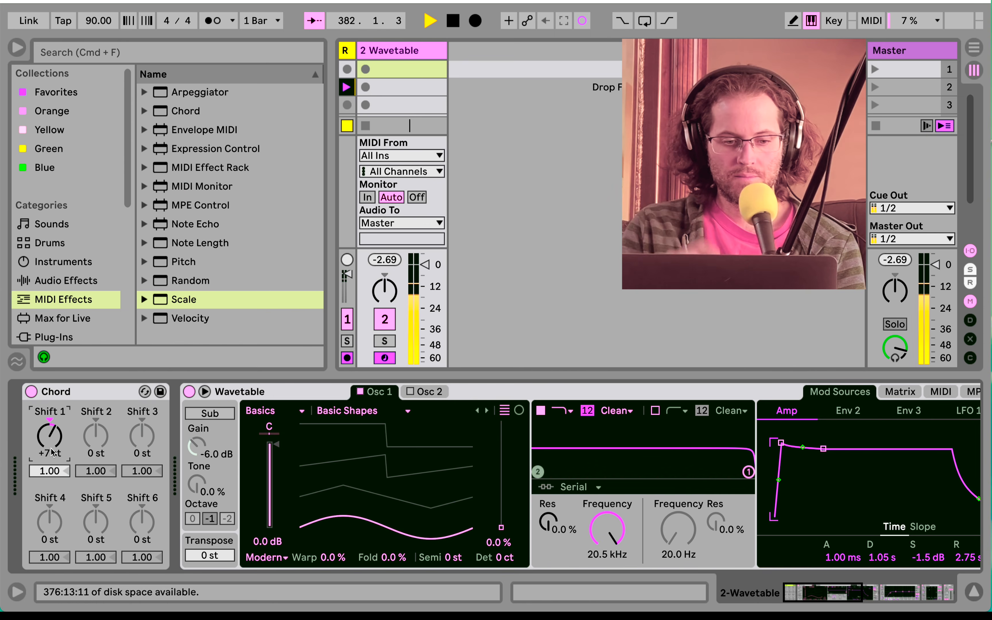
left_click(98, 442)
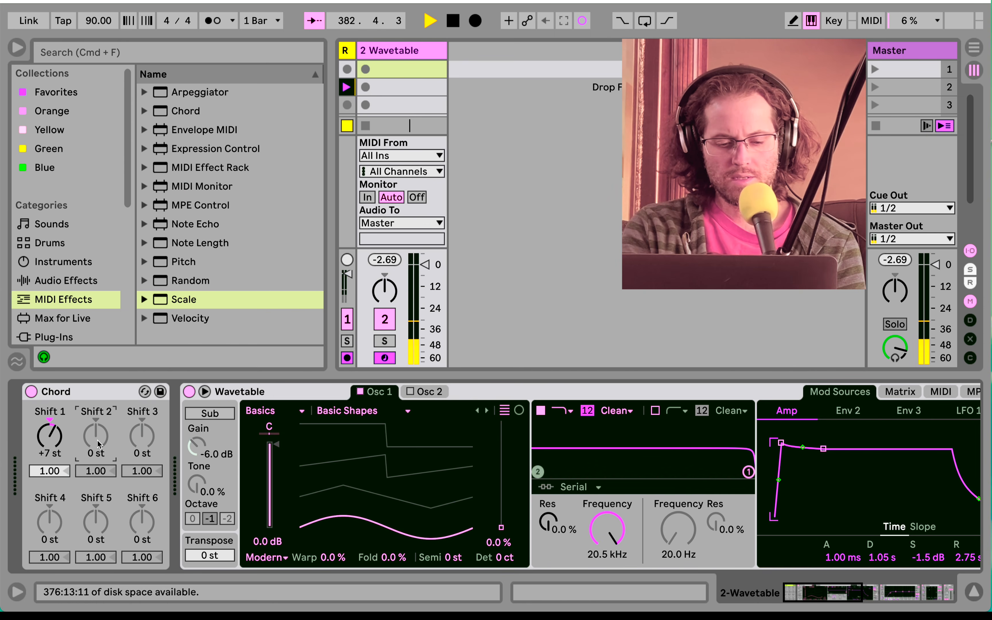
type("3")
key("Return")
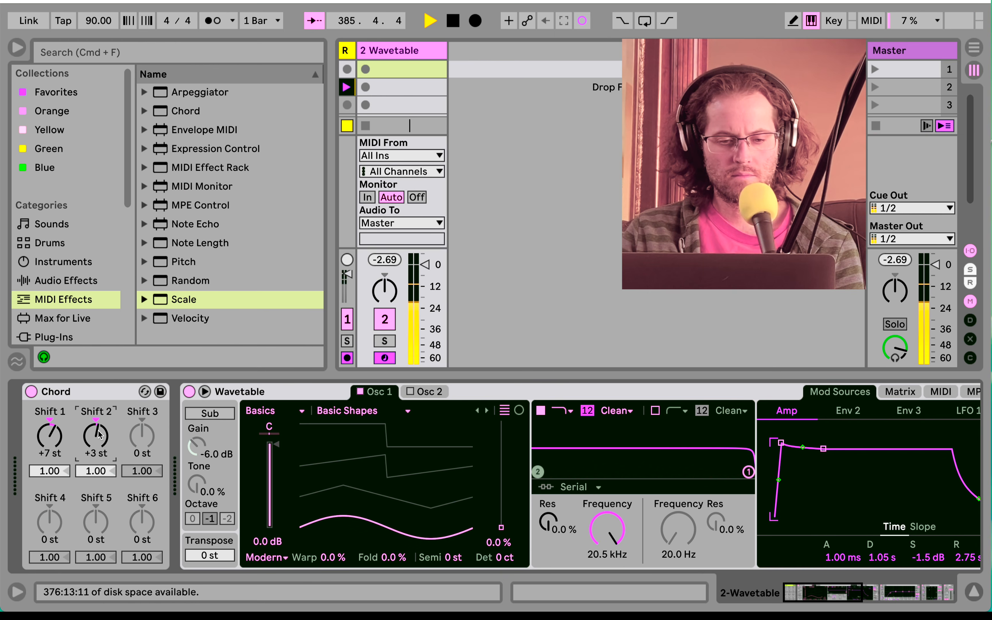
- Reset Shift 2 and Shift 1 of the Chord effect to 0 st
key("Delete")
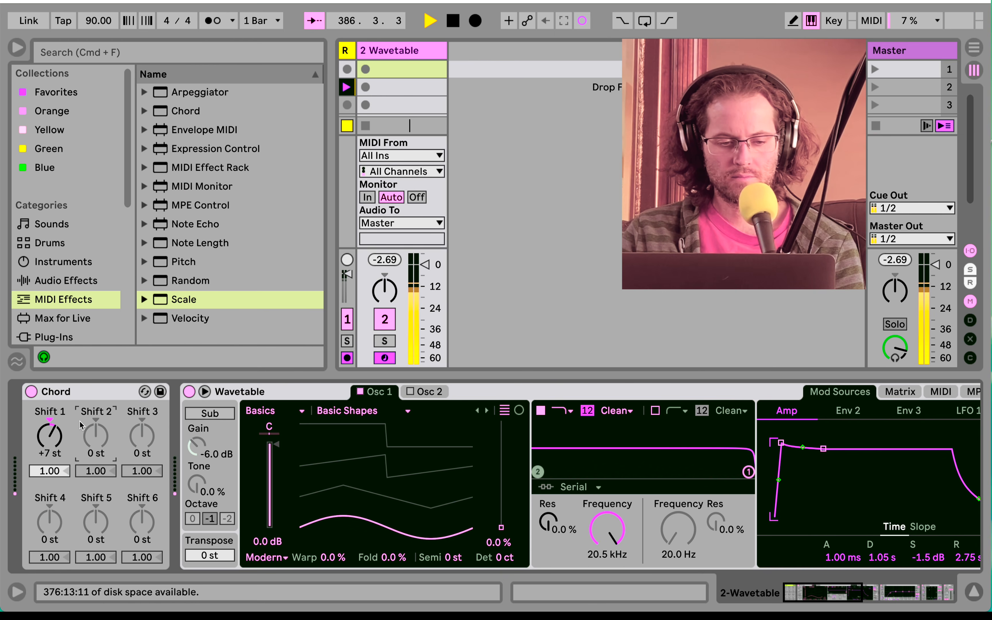
left_click(46, 423)
key("Delete")
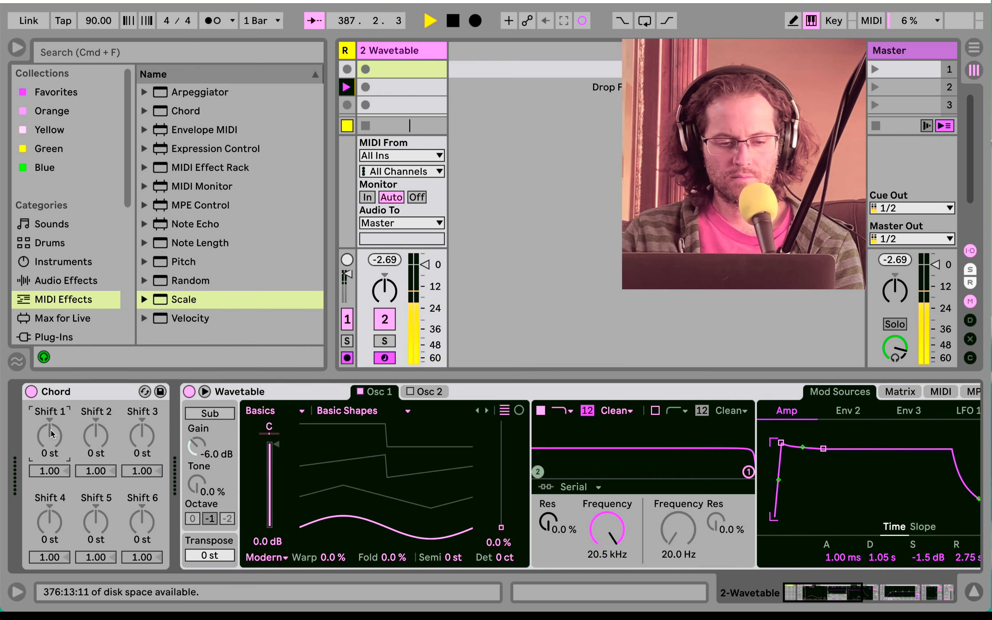
- Set Chord's Shift 1 to +3 st, Shift 2 to +7 st and Shift 3 to +9 st, and play a test note
left_click_drag(52, 436, 107, 436)
left_click(143, 438)
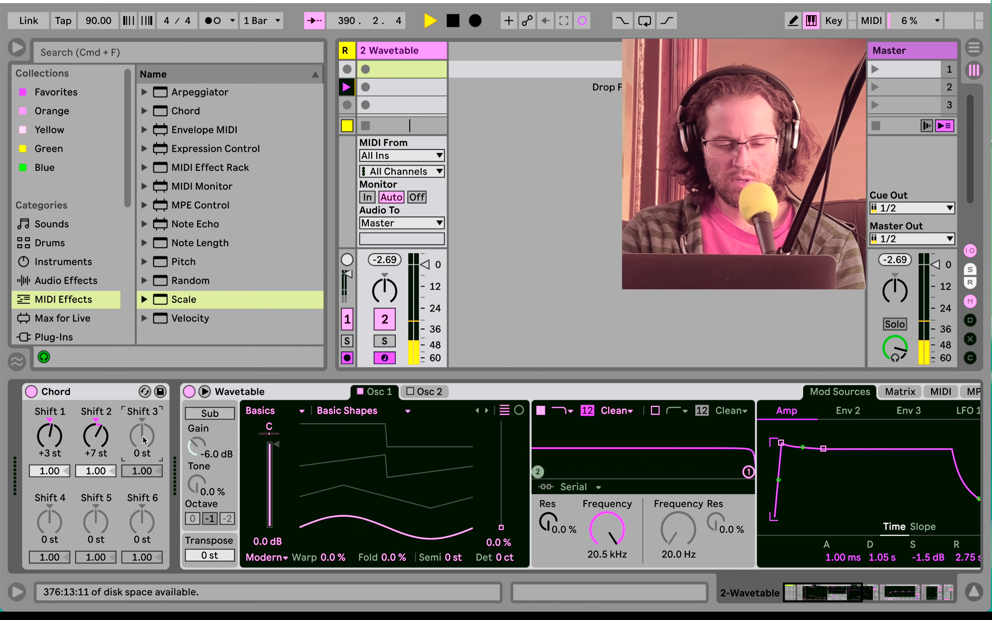
type("9")
key("Return")
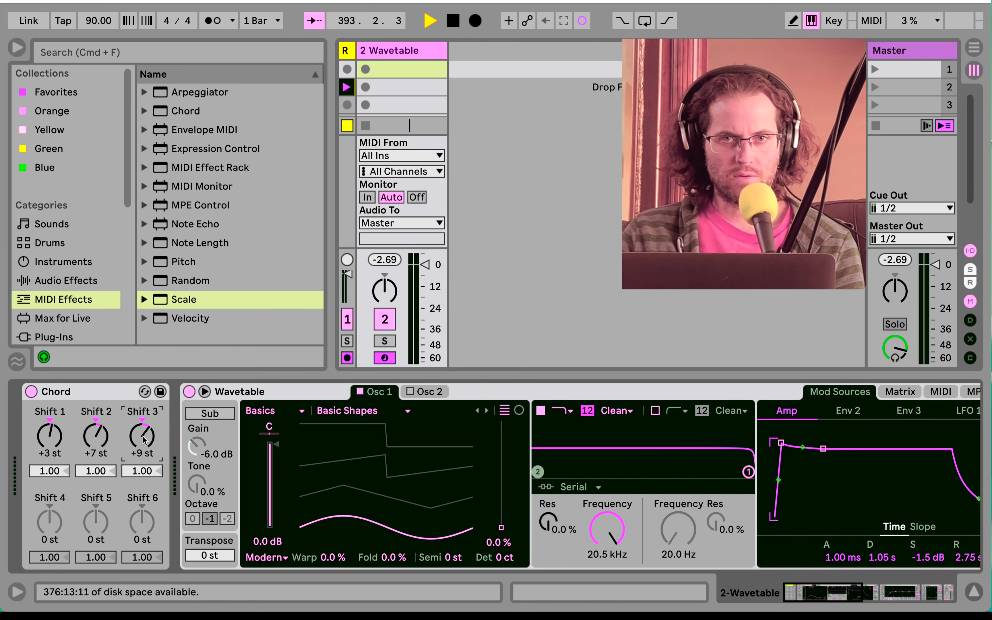
key("Down")
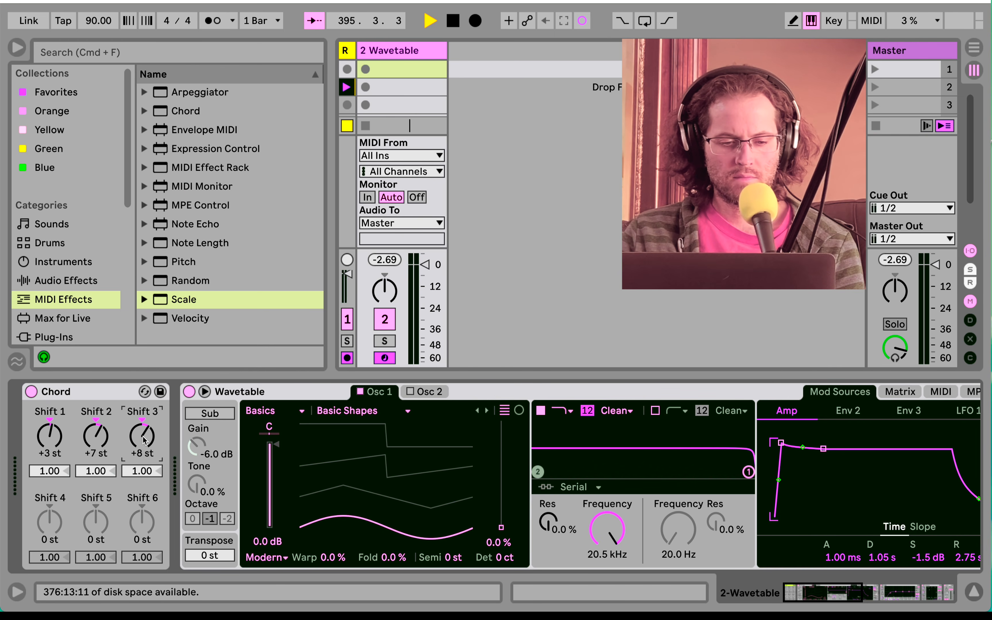
key("Up")
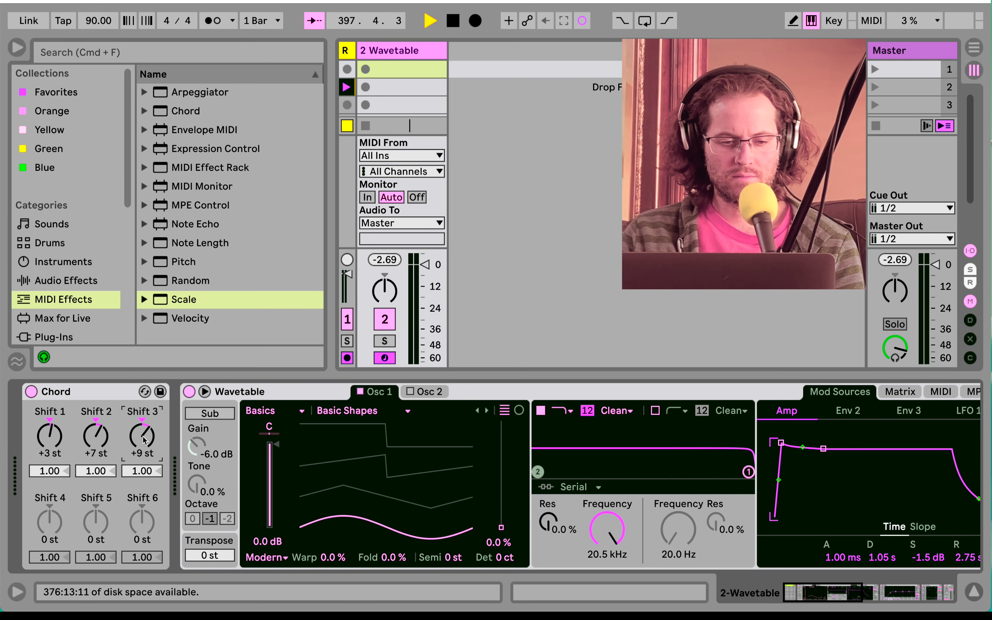
key("a")
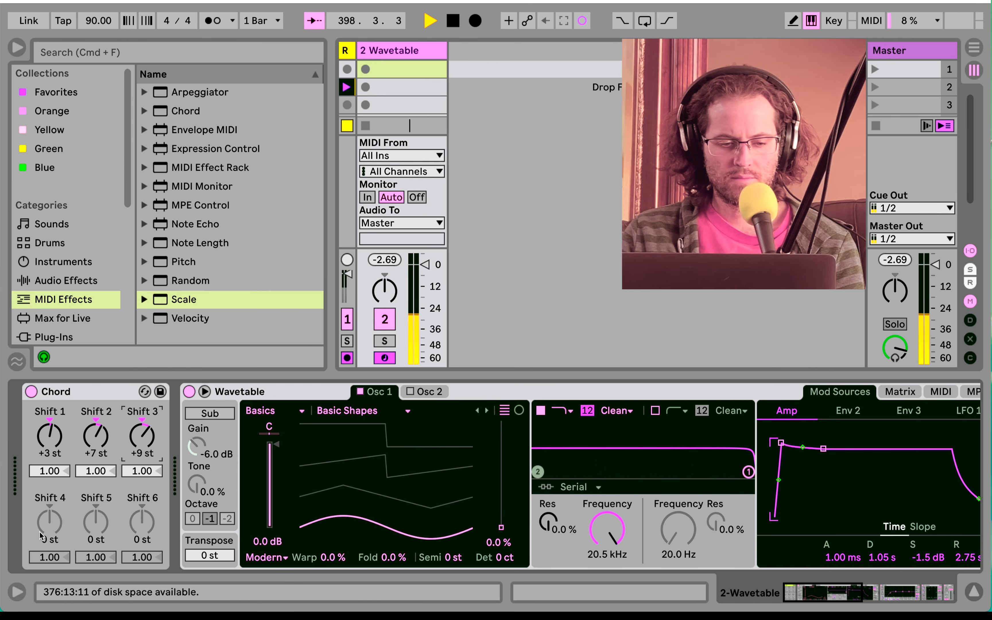
- Set Chord's Shift 4 to +12 st and Shift 5 to +14 st
left_click(55, 525)
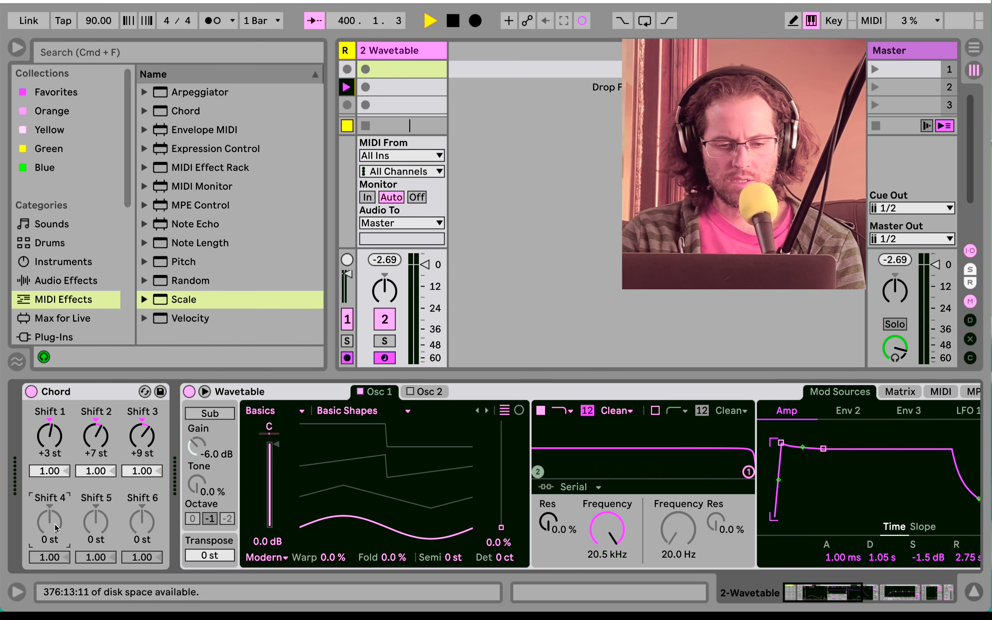
type("12")
key("Return")
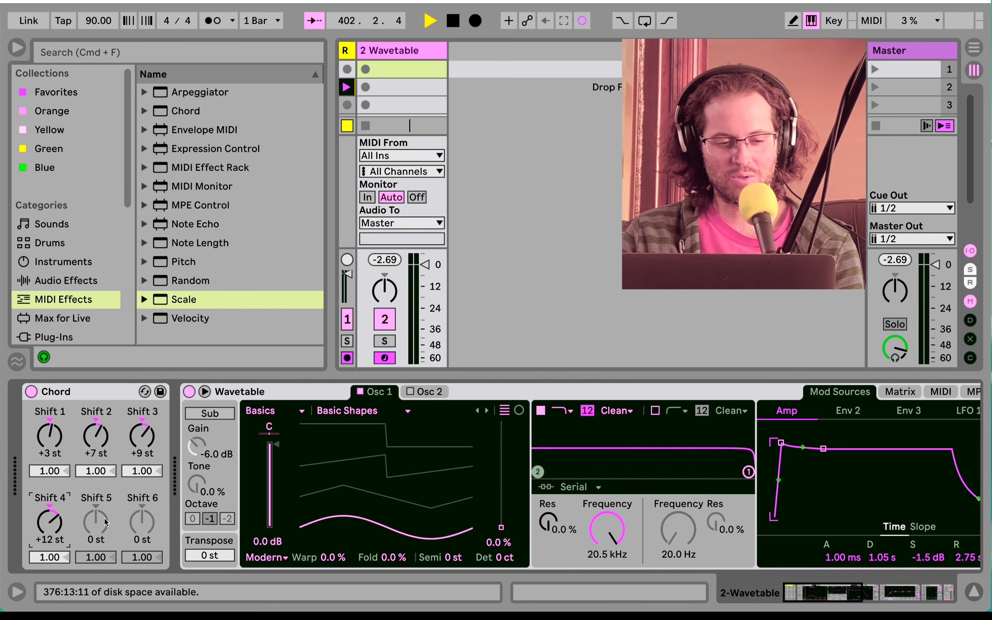
type("14")
key("Return")
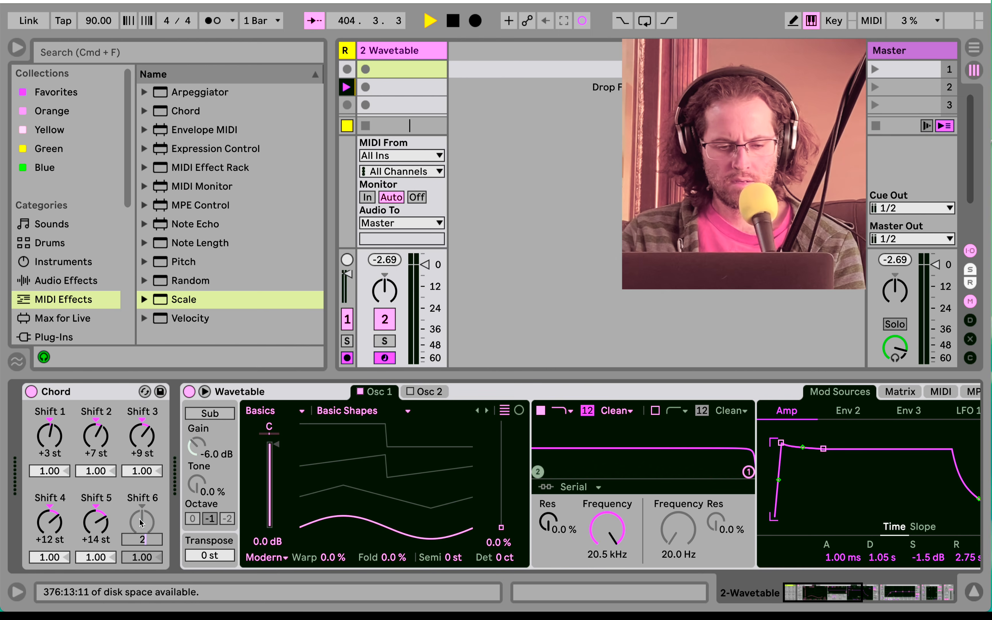
- Set Chord's Shift 6 to +22 st and lower Wavetable's volume to -33 dB
key("Return")
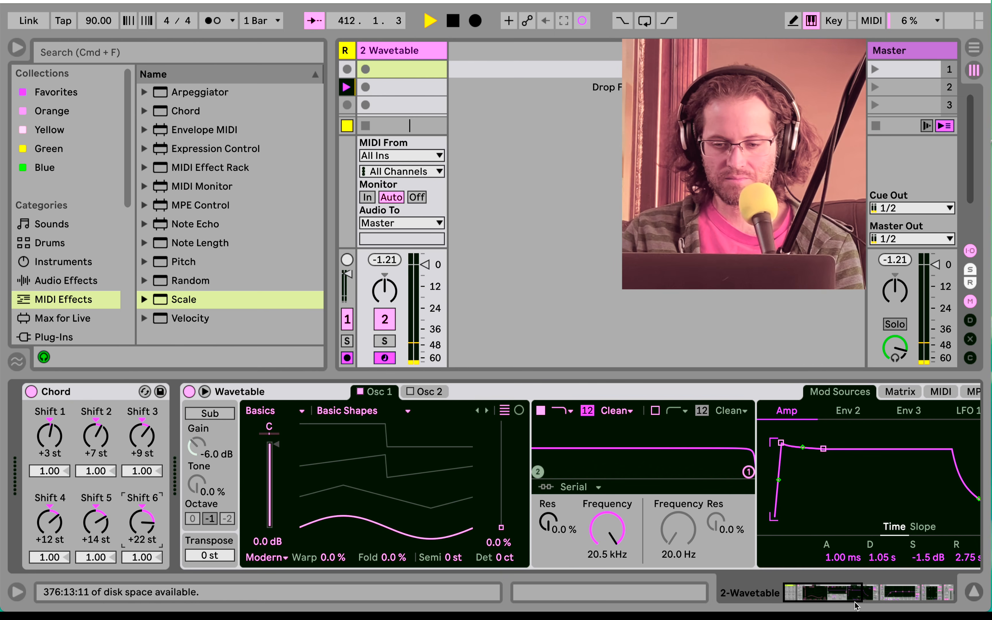
scroll(729, 520, "right", 5)
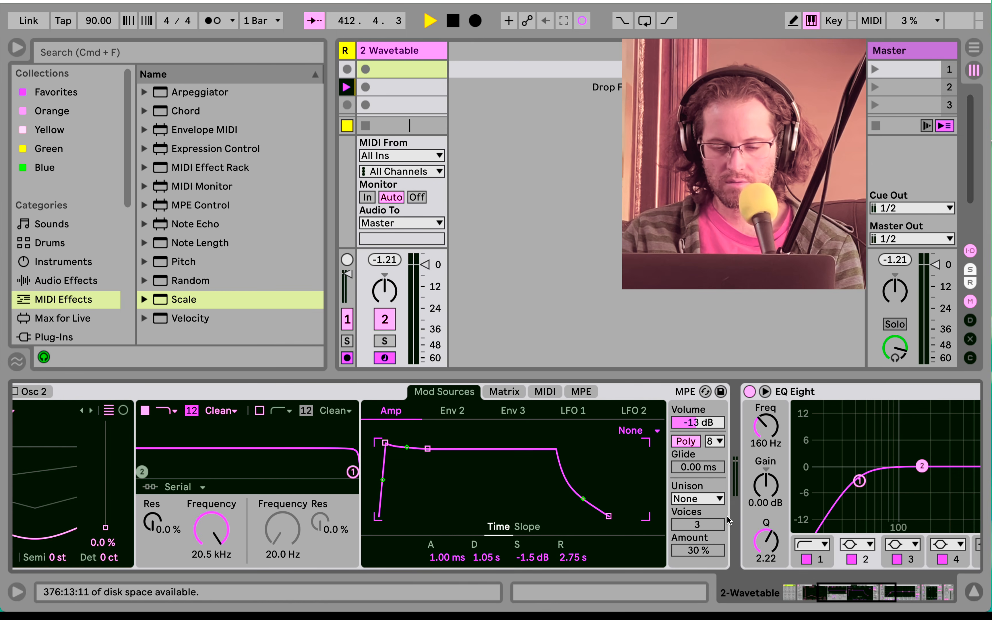
left_click(702, 425)
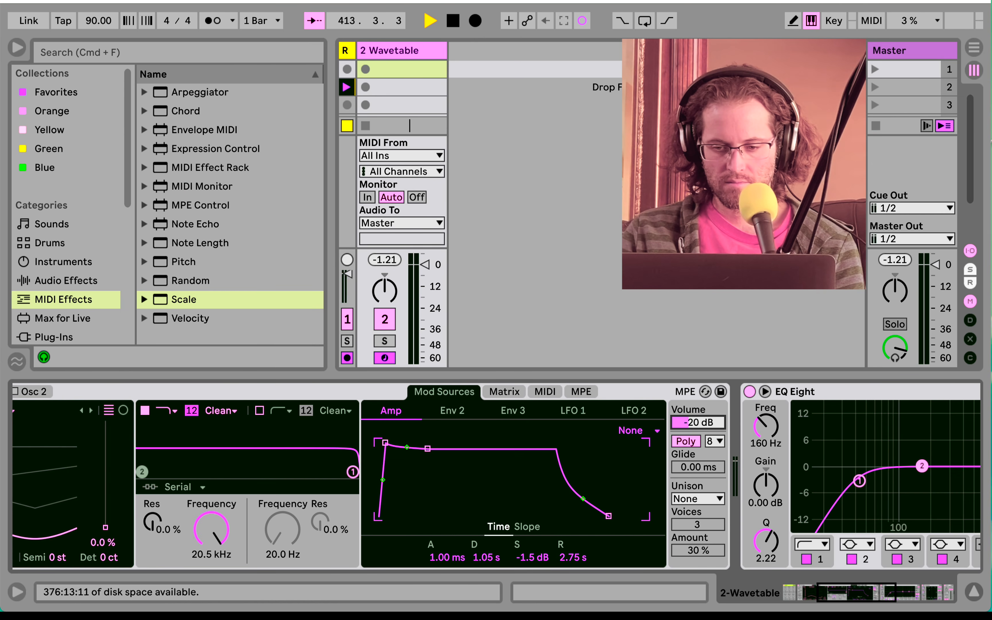
scroll(703, 424, "left", 5)
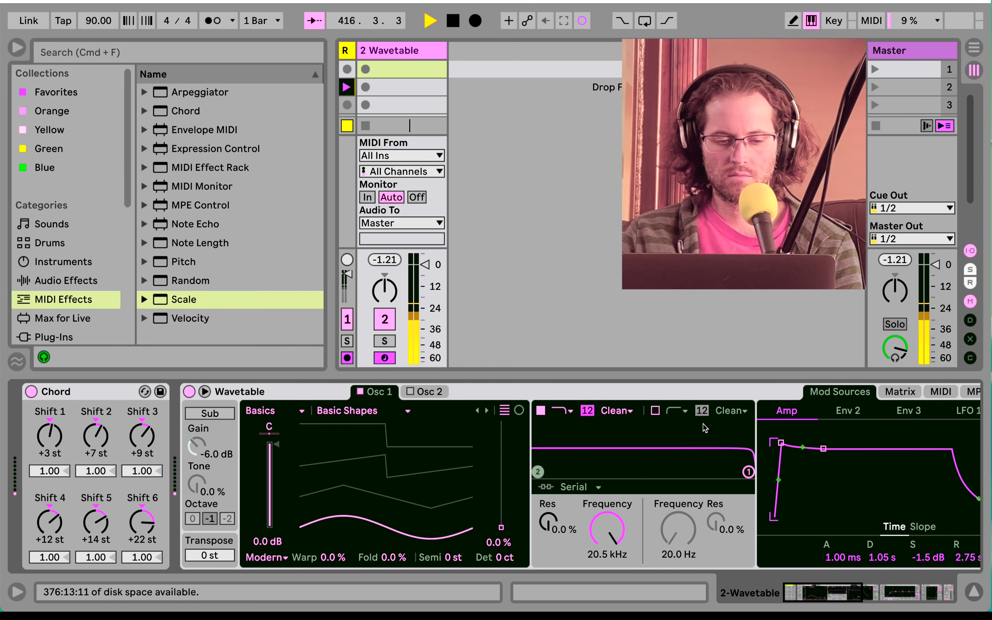
- Raise Wavetable's volume to -16 dB
scroll(728, 456, "right", 10)
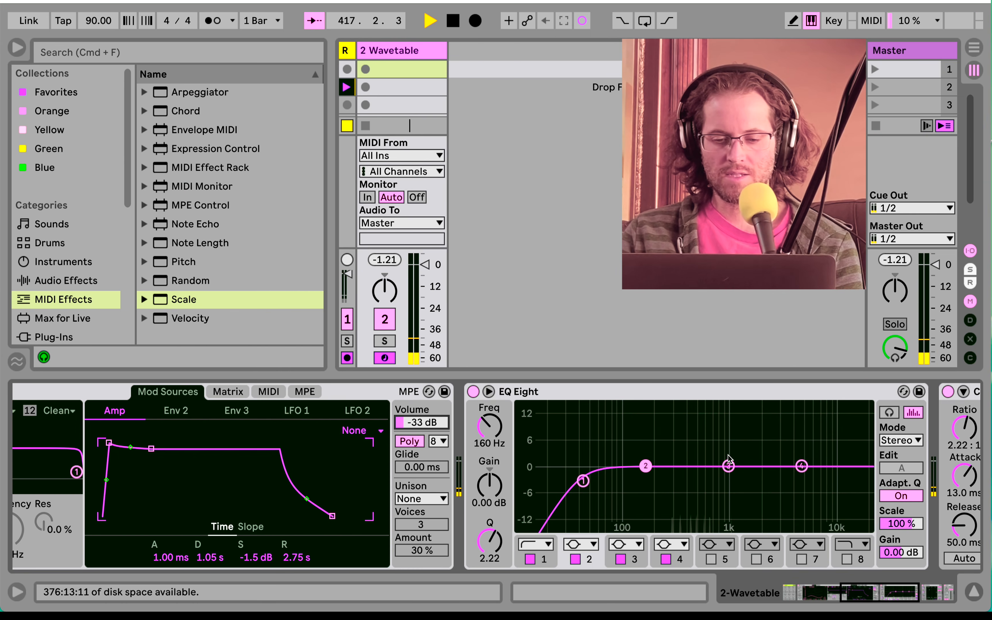
scroll(728, 455, "left", 7)
scroll(728, 455, "left", 6)
scroll(728, 456, "right", 6)
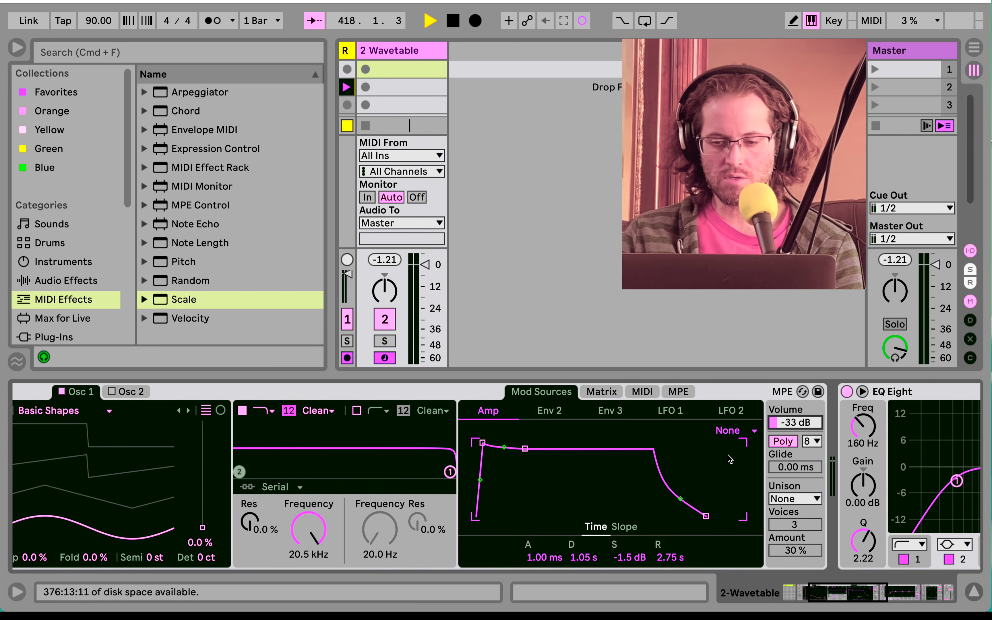
left_click_drag(784, 427, 784, 412)
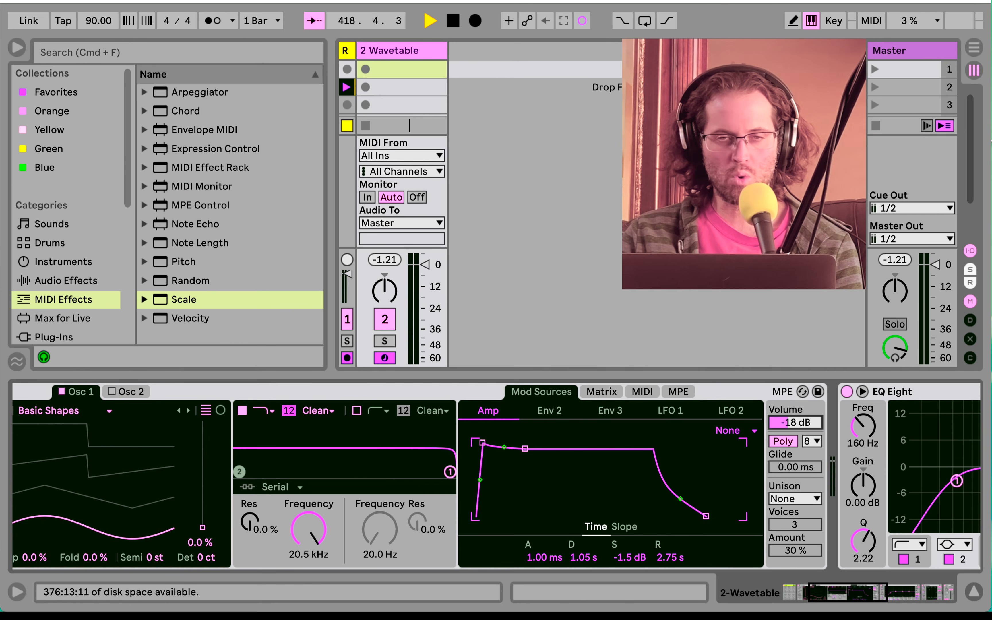
scroll(788, 427, "left", 6)
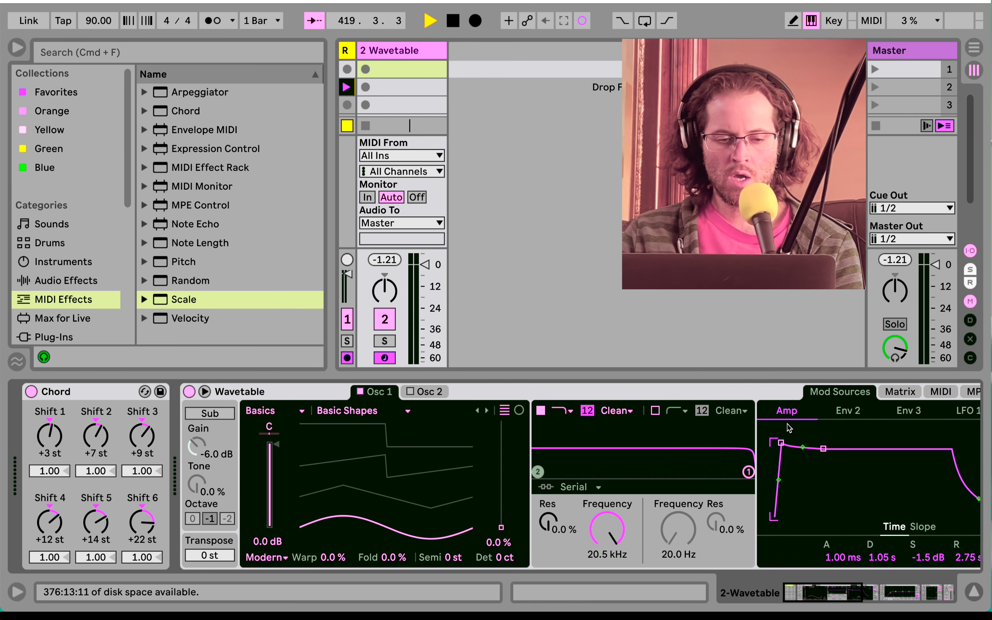
- Add an Arpeggiator MIDI effect to the Wavetable track and place it before Chord, keeping its rate at 1/8
mouse_move(178, 94)
left_mouse_down()
mouse_move(202, 389)
mouse_move(156, 399)
left_mouse_up()
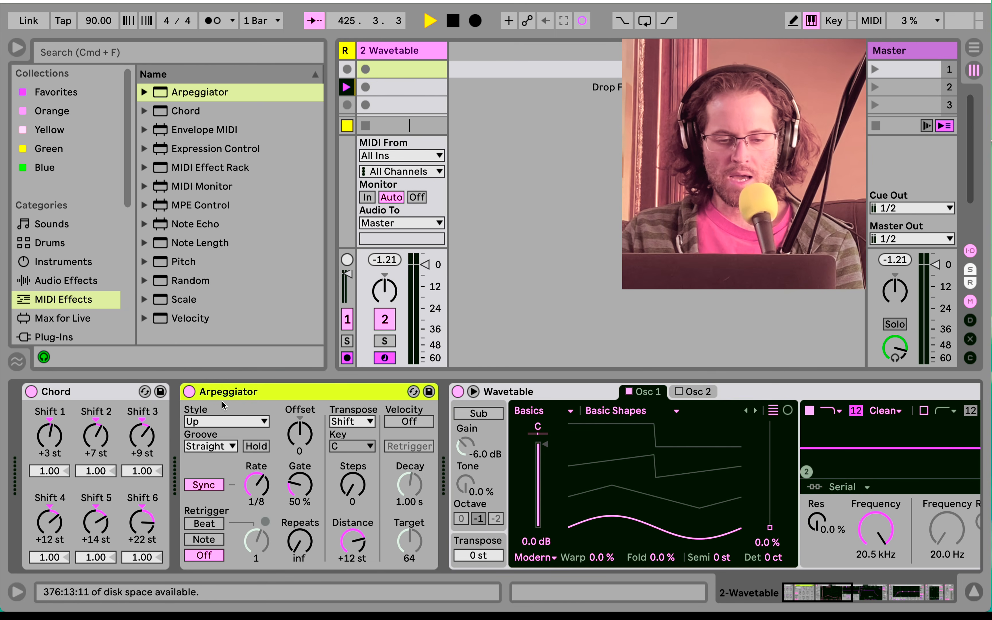
left_click_drag(232, 395, 63, 395)
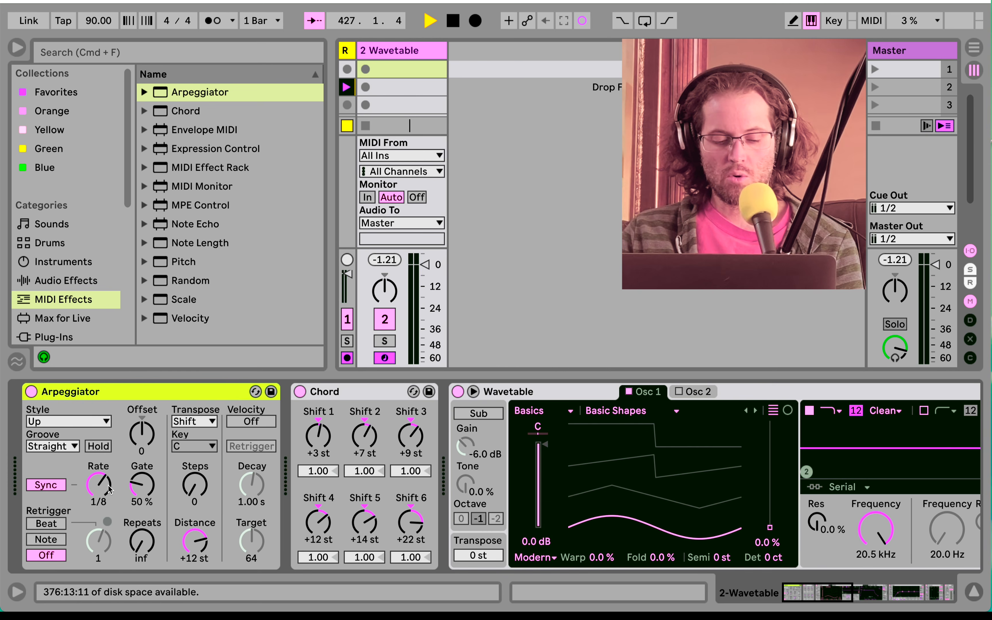
mouse_move(98, 492)
left_mouse_down()
mouse_move(98, 511)
mouse_move(98, 492)
left_mouse_up()
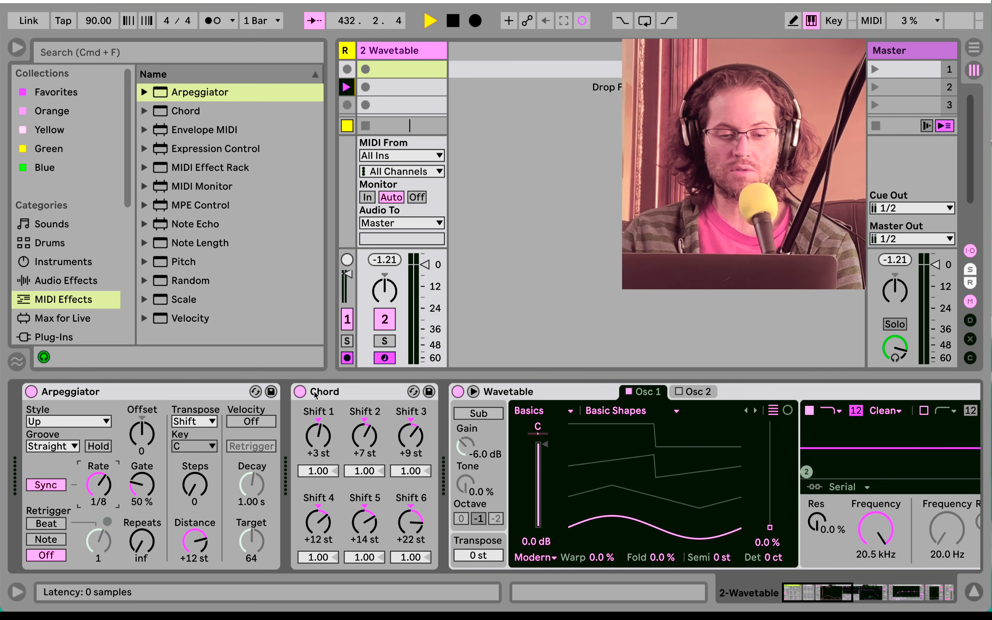
- Bypass Chord to hear the arpeggiator without it, switch it back on, and keep oscillator 1's gain at 0.0 dB
left_click(302, 392)
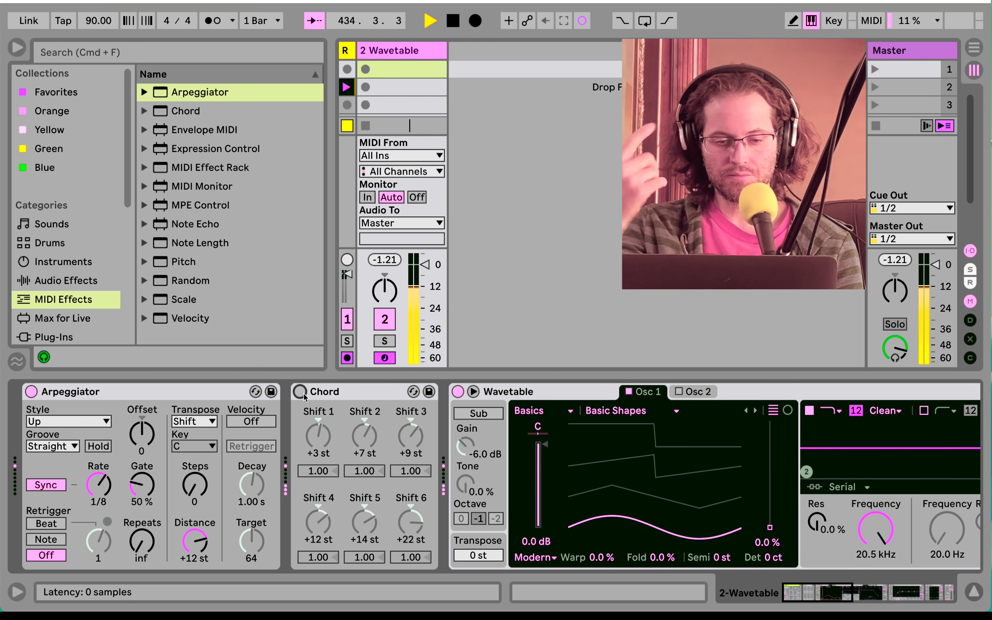
left_click(301, 392)
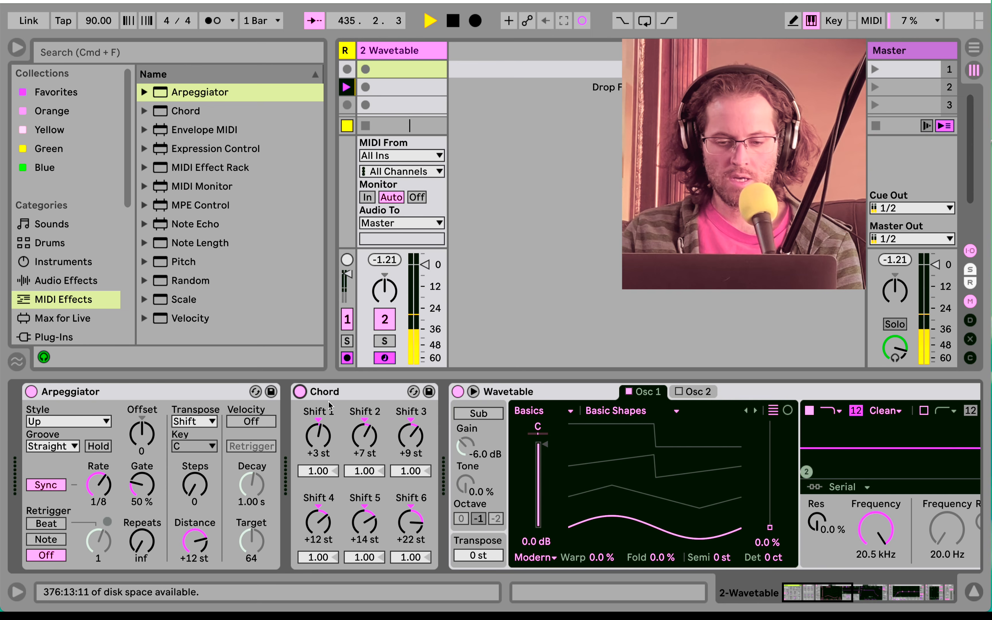
mouse_move(541, 447)
left_mouse_down()
mouse_move(541, 476)
mouse_move(540, 447)
left_mouse_up()
double_click(545, 448)
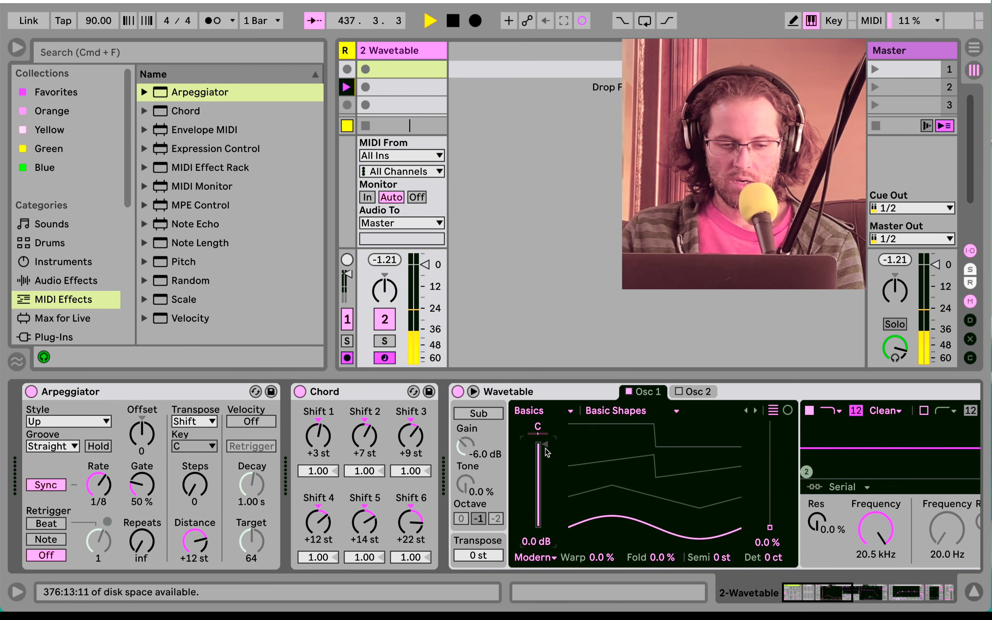
- Move Arpeggiator after Chord with the Up style, and set the velocity of Chord's Shift 6 to 0.43
left_click_drag(212, 389, 387, 396)
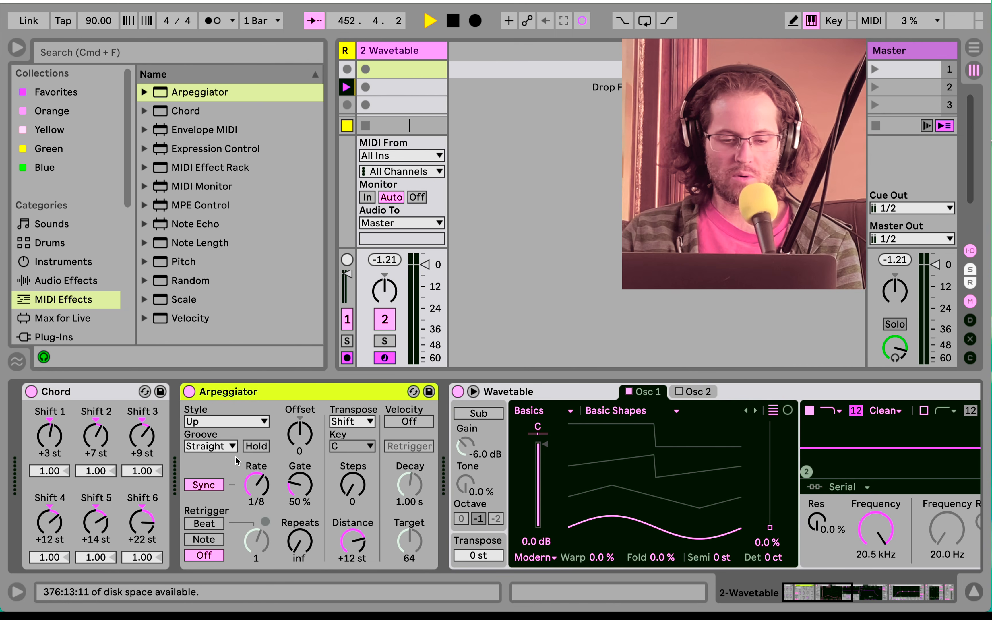
left_click(212, 424)
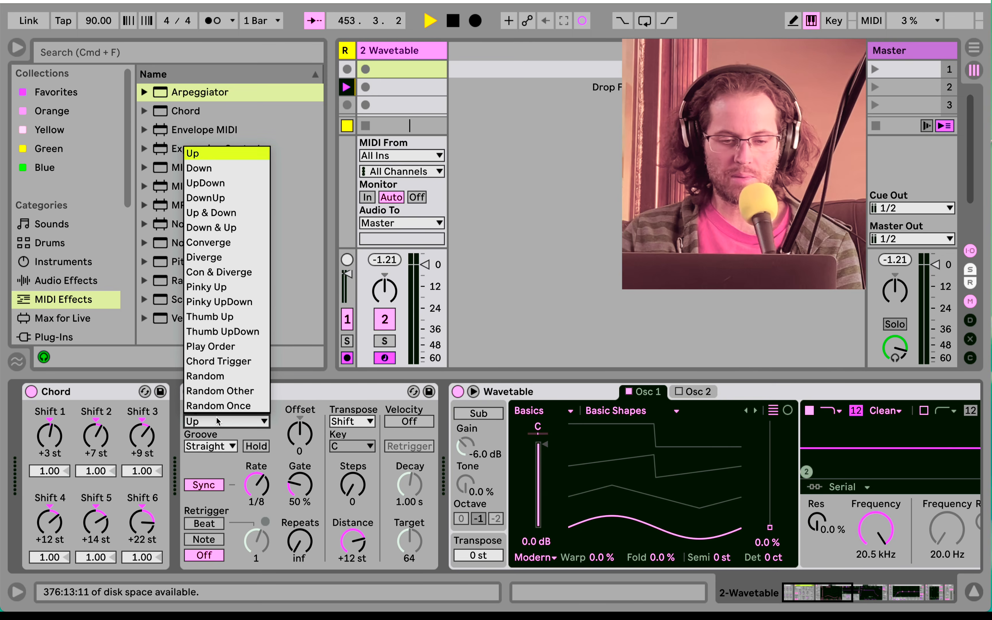
left_click(211, 152)
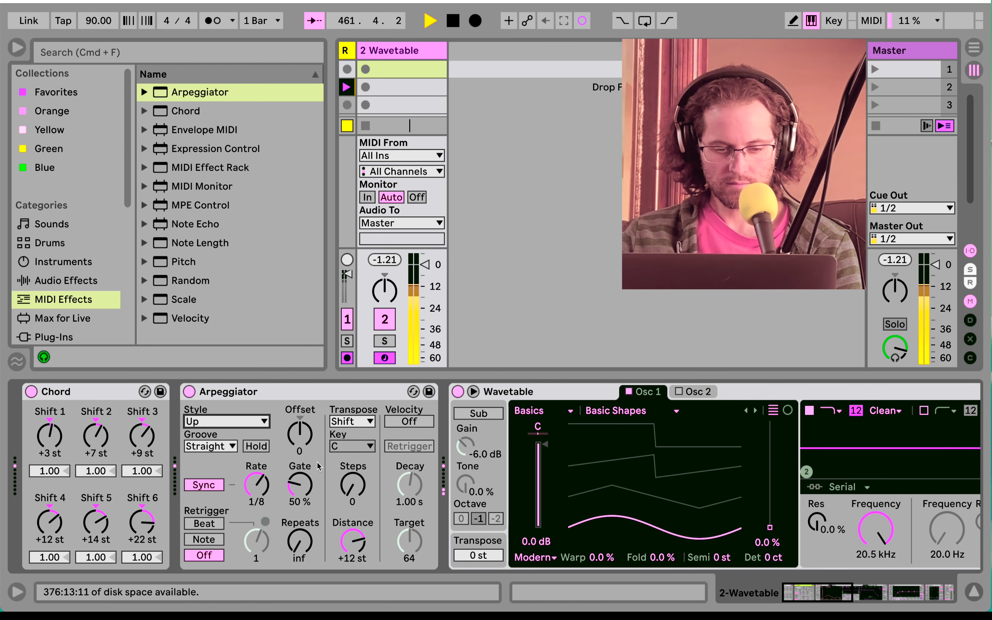
left_click_drag(142, 557, 142, 572)
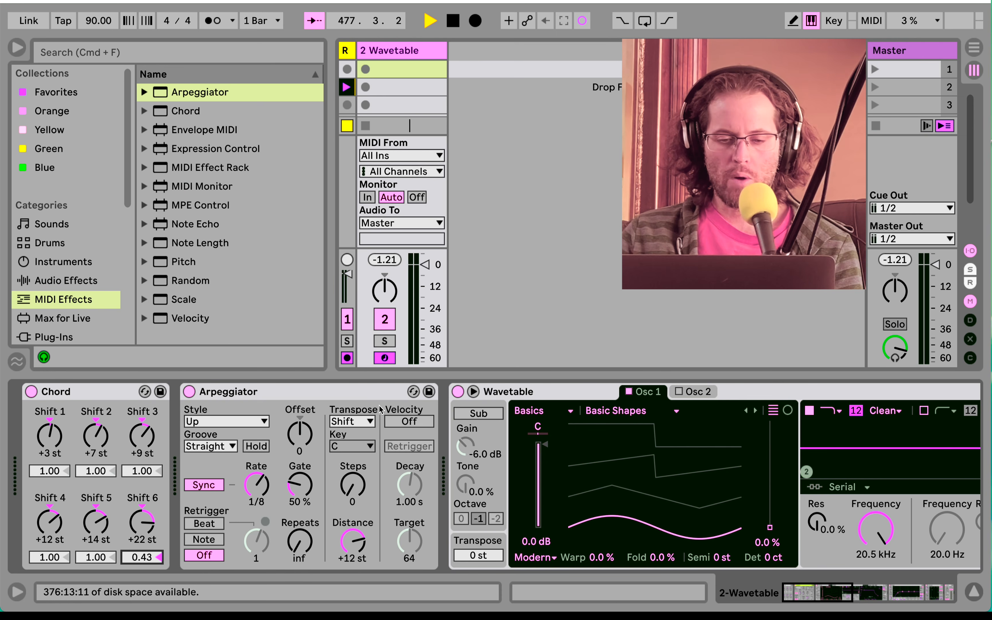
- Set Wavetable's amp envelope release to 5.82 s and its volume to -19 dB, and reset the track's peak level
scroll(546, 448, "right", 10)
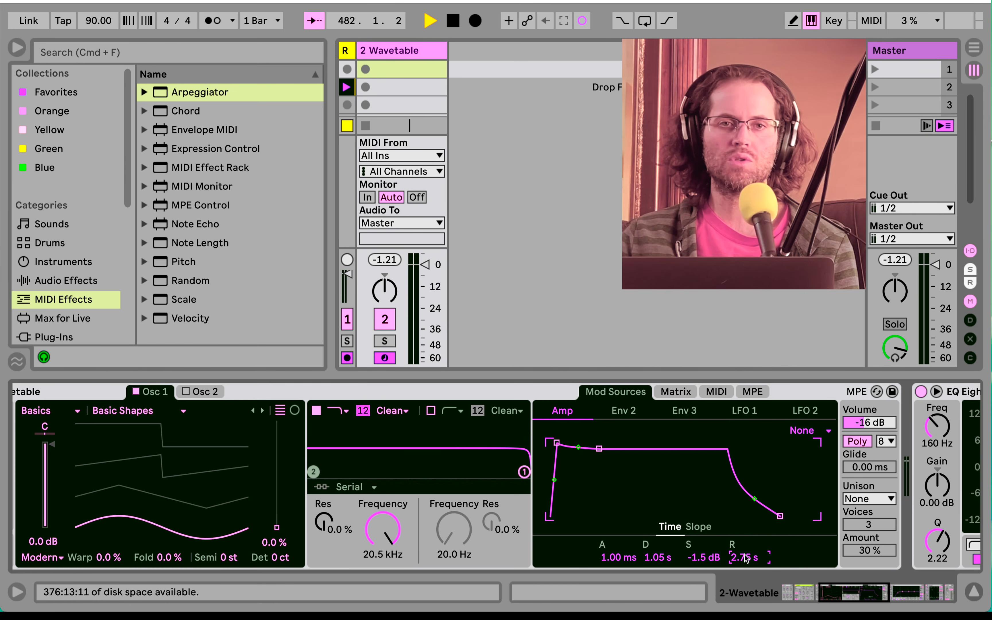
left_click_drag(745, 559, 745, 599)
left_click_drag(748, 557, 748, 549)
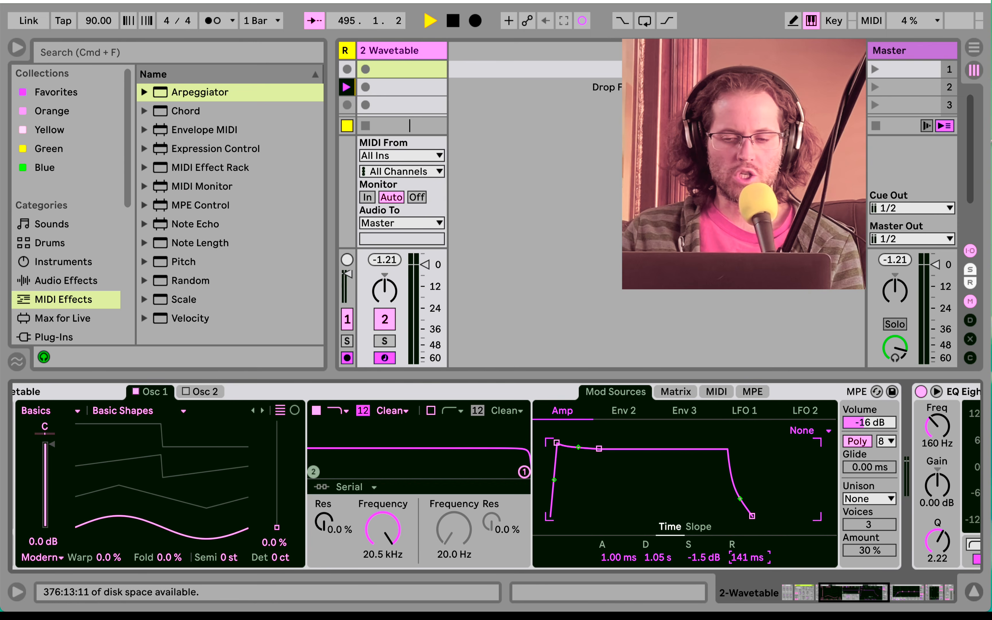
left_click_drag(748, 548, 748, 546)
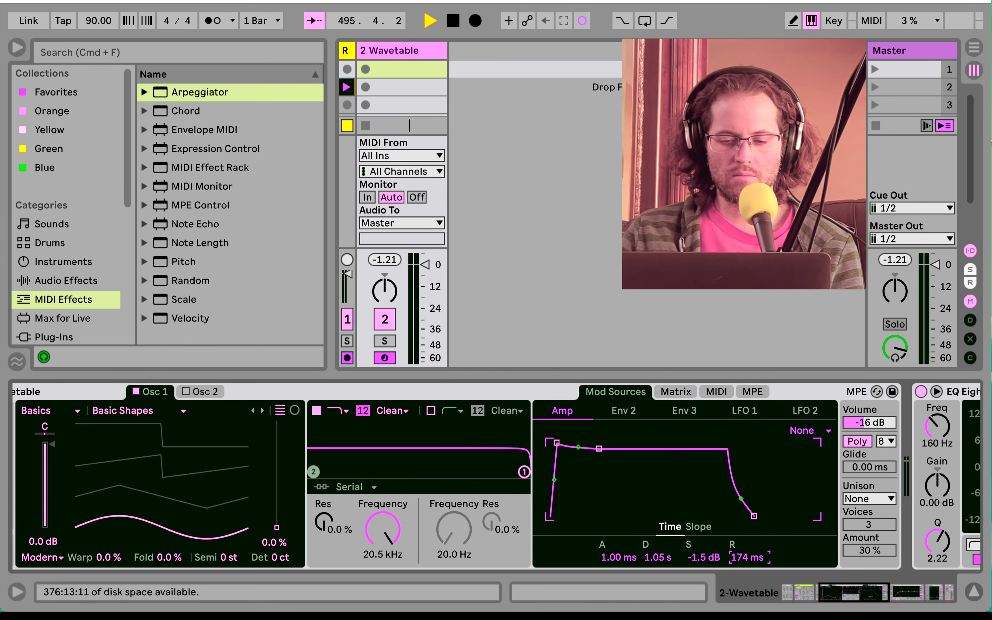
left_click_drag(748, 545, 748, 513)
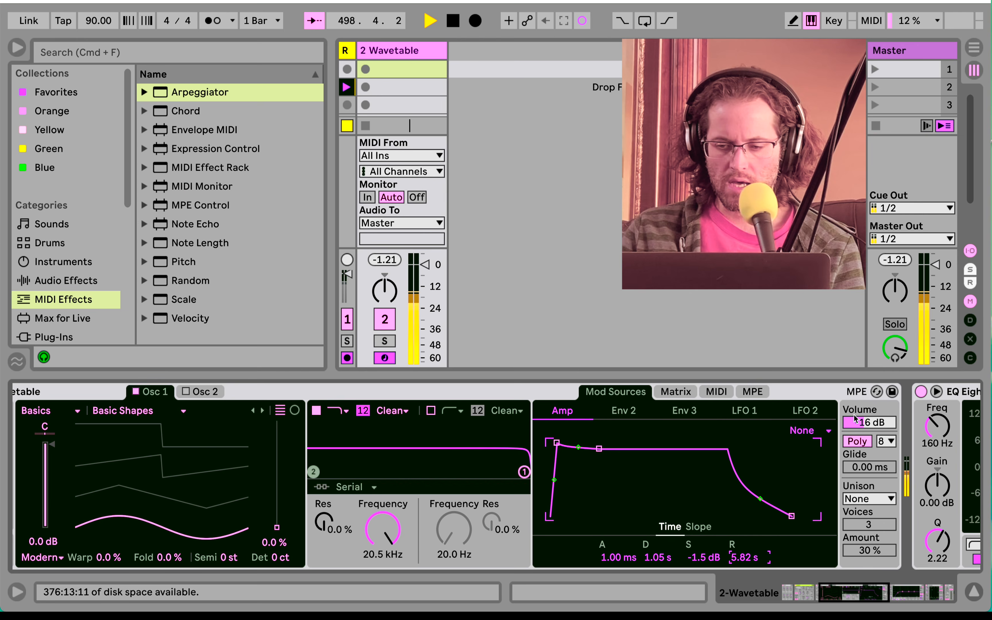
left_click_drag(879, 432, 878, 437)
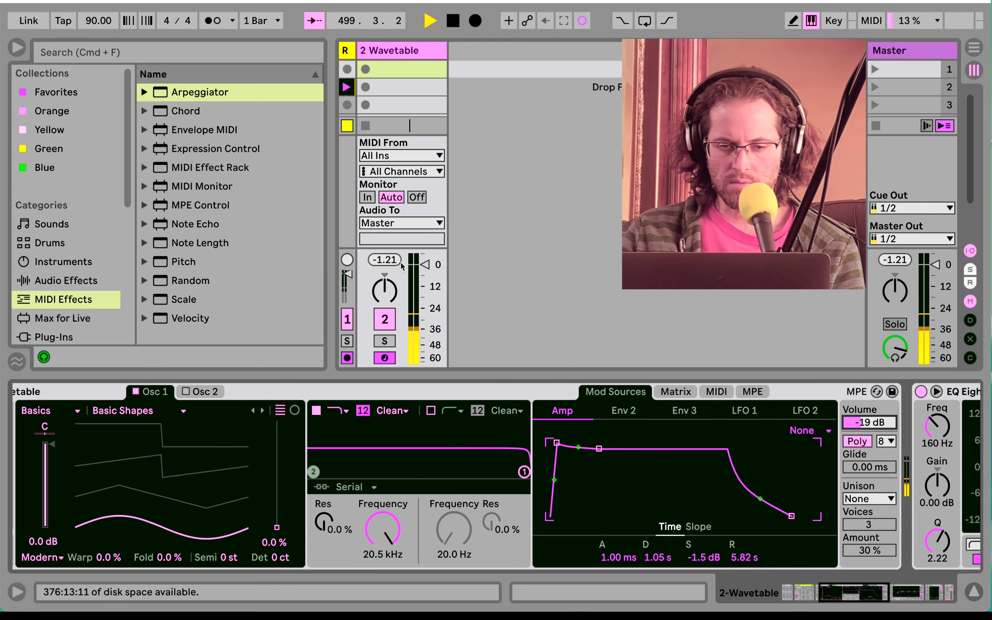
left_click(385, 260)
- Add a Note Length effect between Arpeggiator and Wavetable, keep it in Time mode, and set its length to 16.2 s
scroll(380, 399, "left", 10)
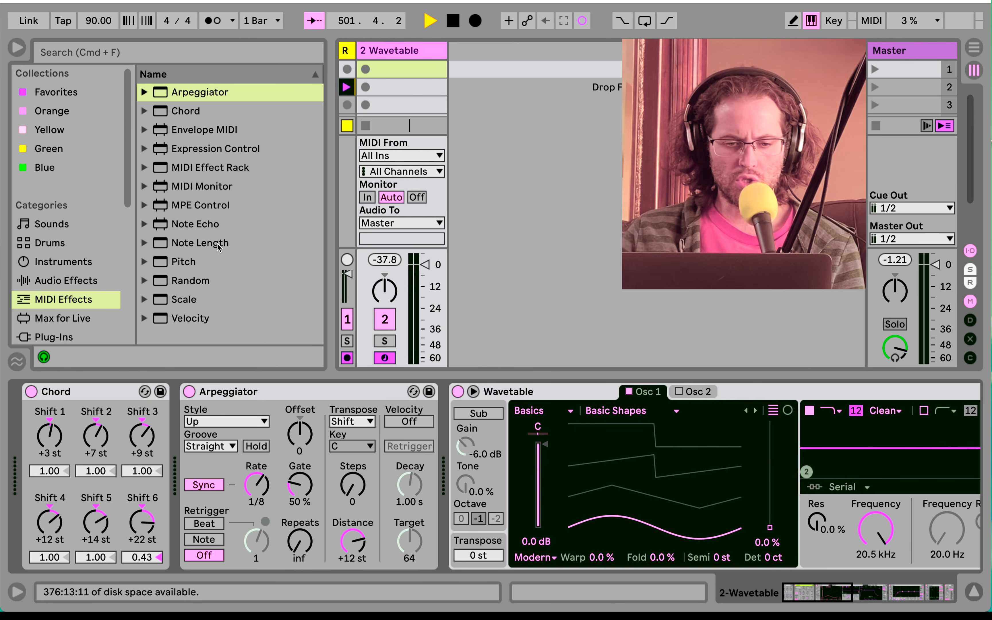
left_click_drag(219, 246, 426, 400)
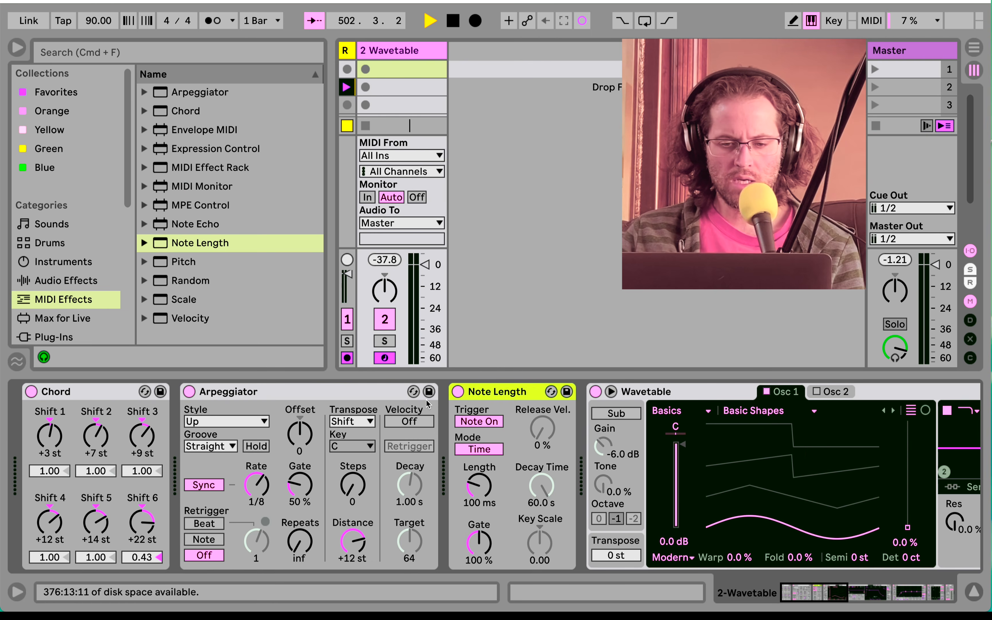
left_click_drag(502, 396, 601, 407)
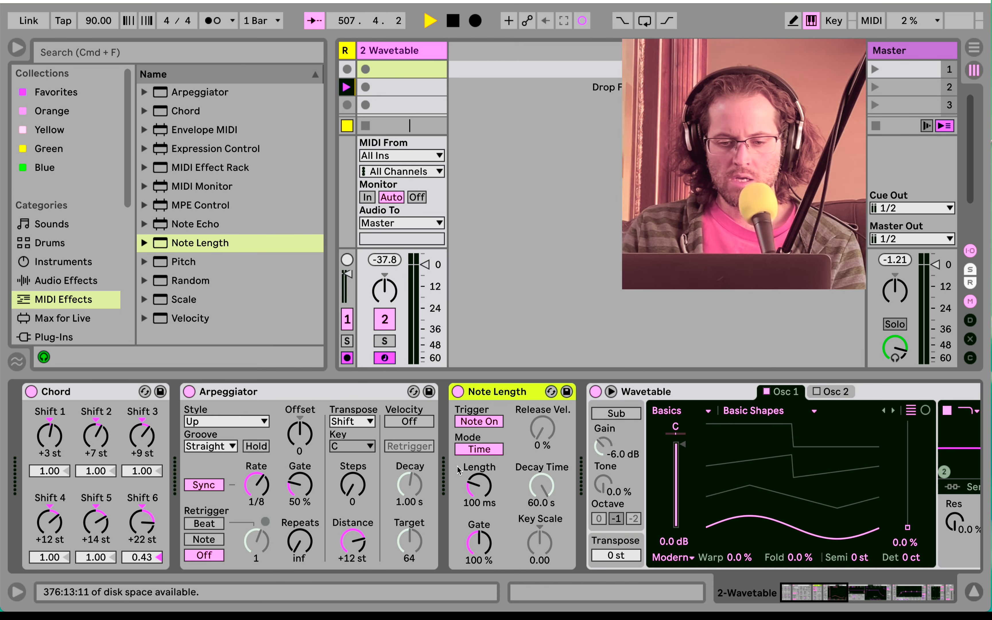
left_click(479, 450)
left_click(481, 450)
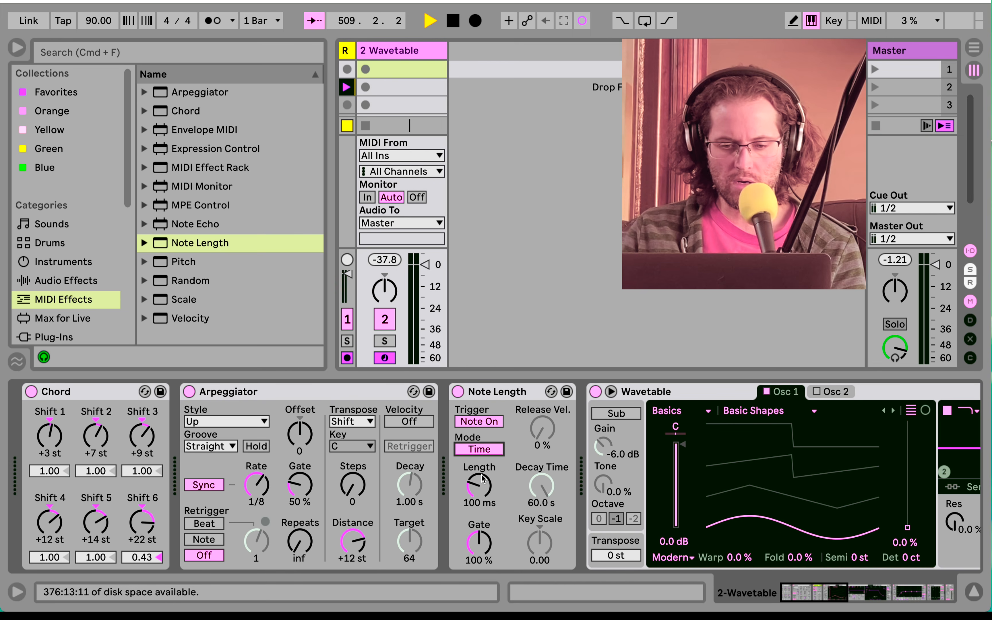
left_click_drag(479, 485, 478, 437)
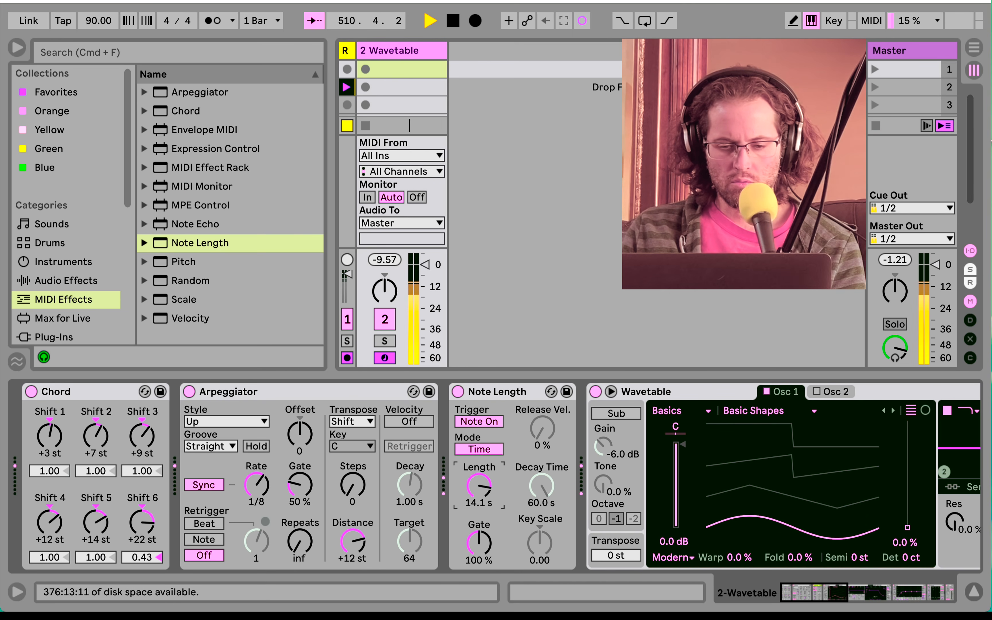
- Lower Wavetable's volume to -25 dB
scroll(482, 488, "right", 10)
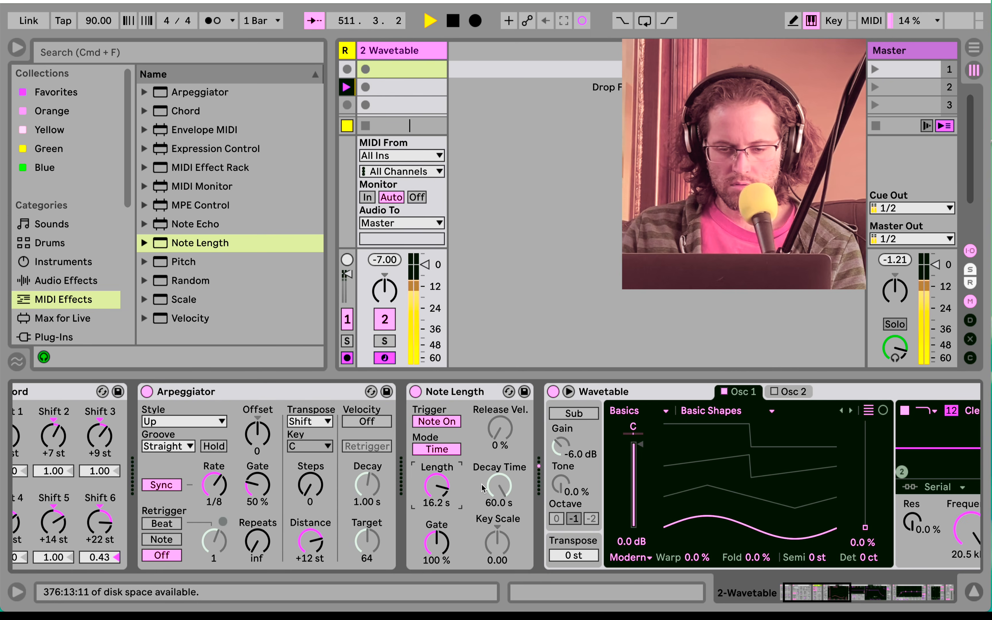
scroll(482, 488, "right", 4)
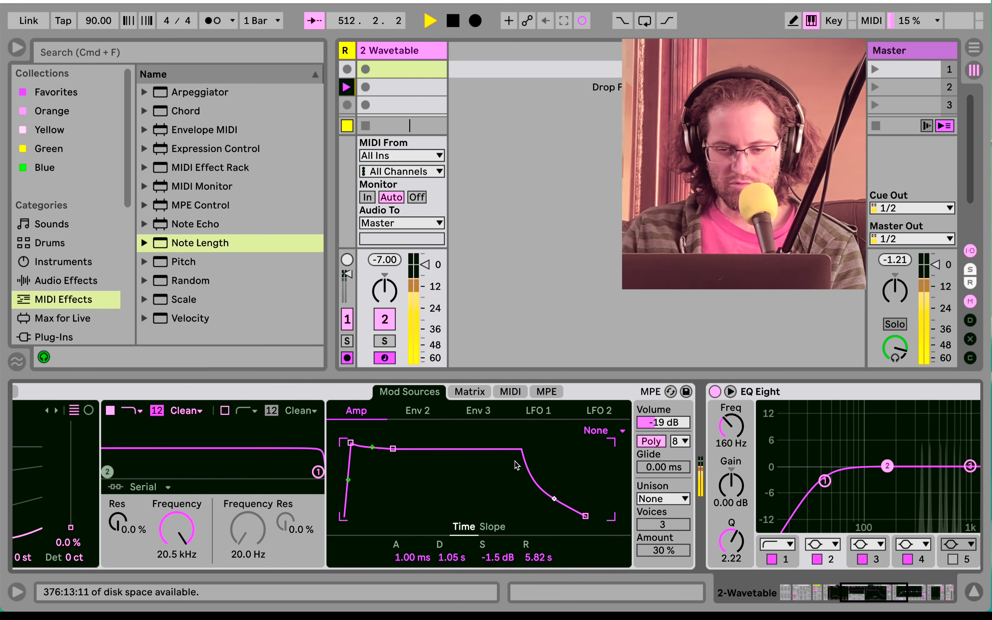
left_click_drag(659, 421, 659, 427)
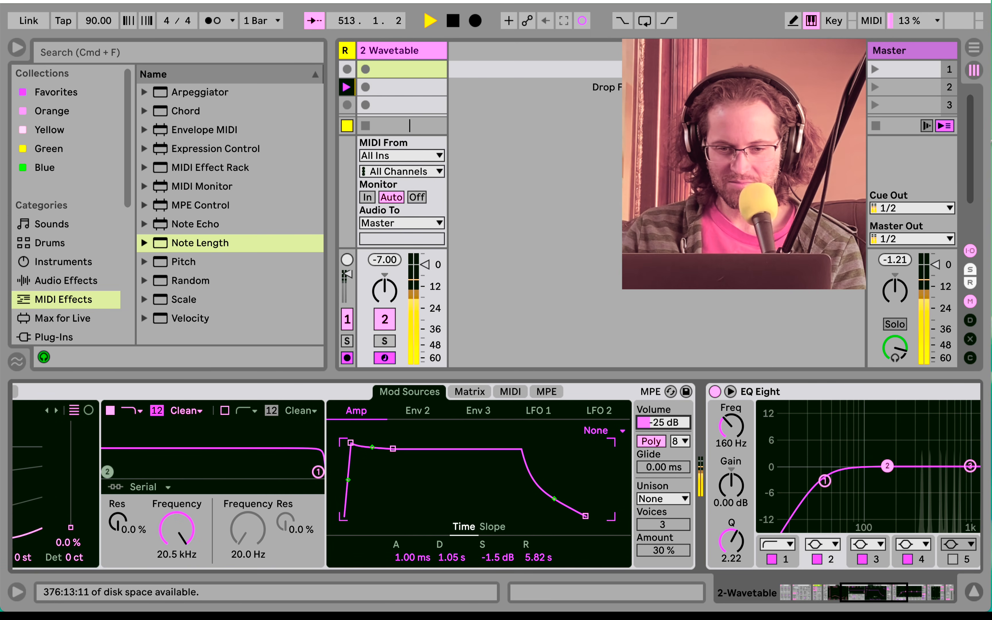
- Switch the Wavetable instrument off and back on to cut the sustained notes
scroll(456, 429, "left", 10)
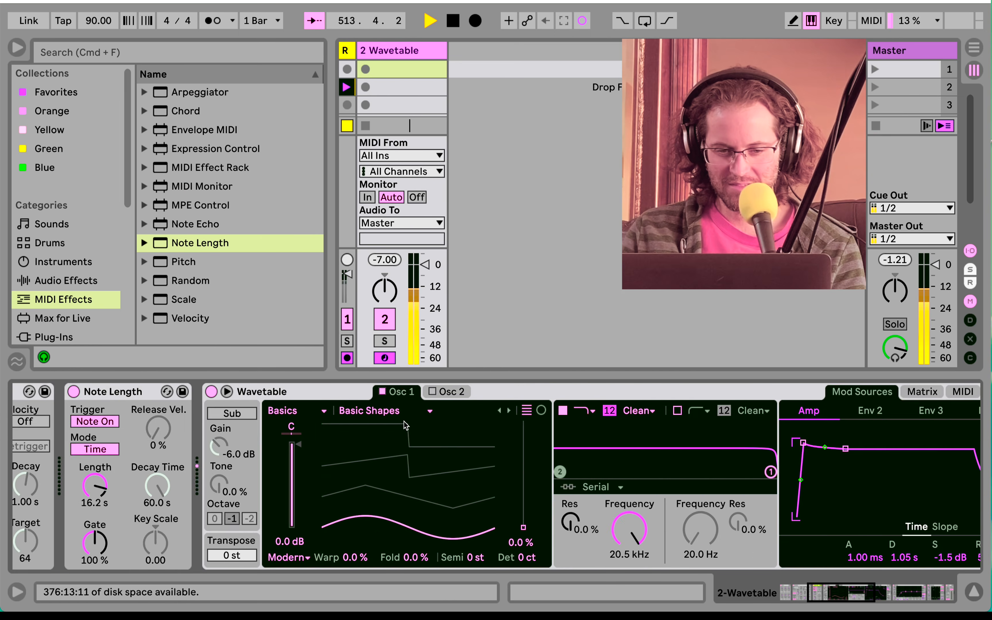
left_click(298, 391)
left_click(298, 391)
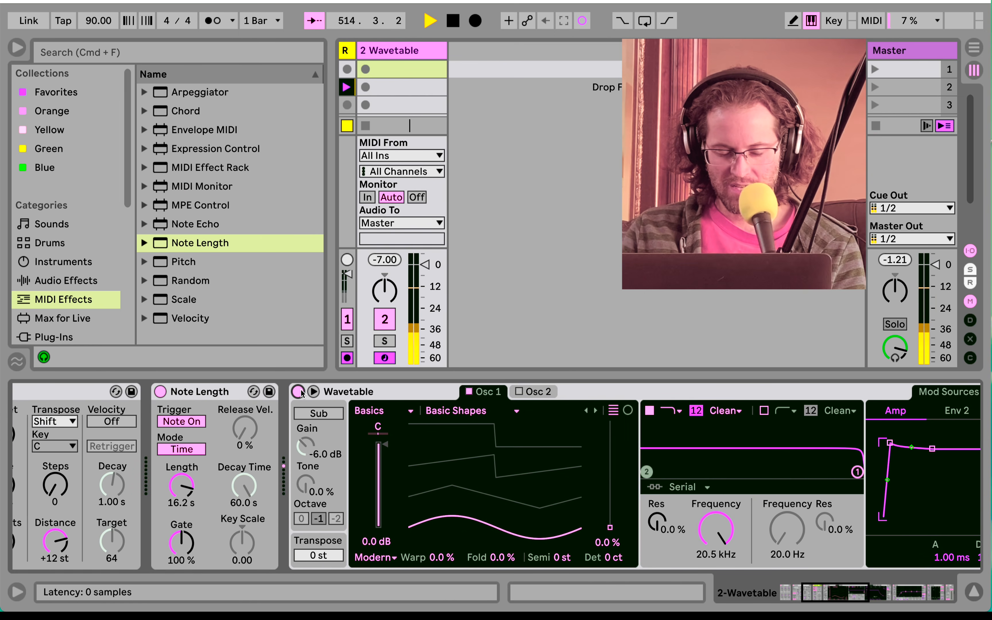
scroll(259, 509, "right", 1)
scroll(259, 510, "right", 10)
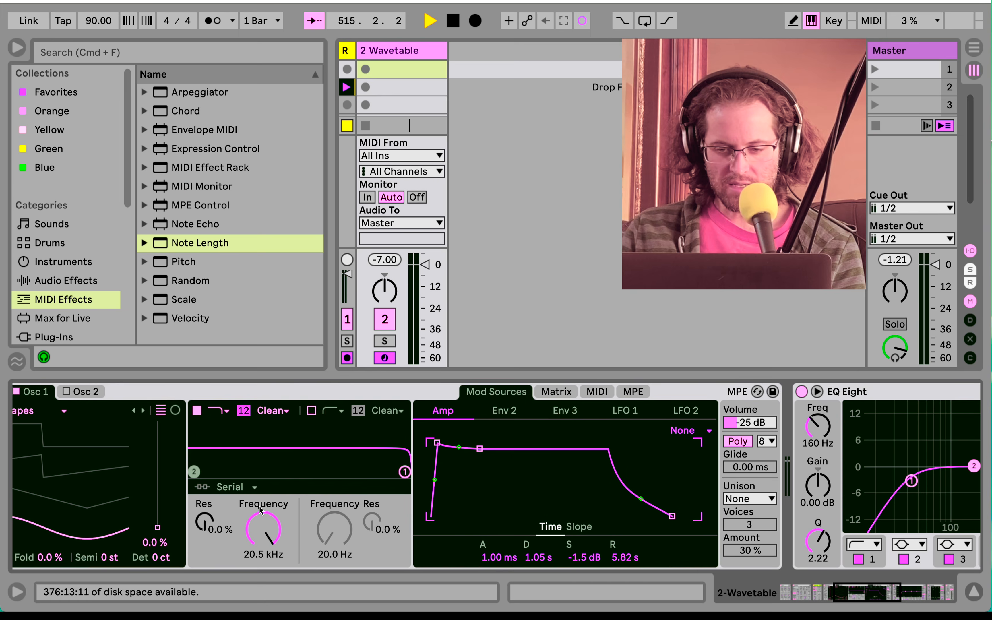
scroll(388, 474, "left", 13)
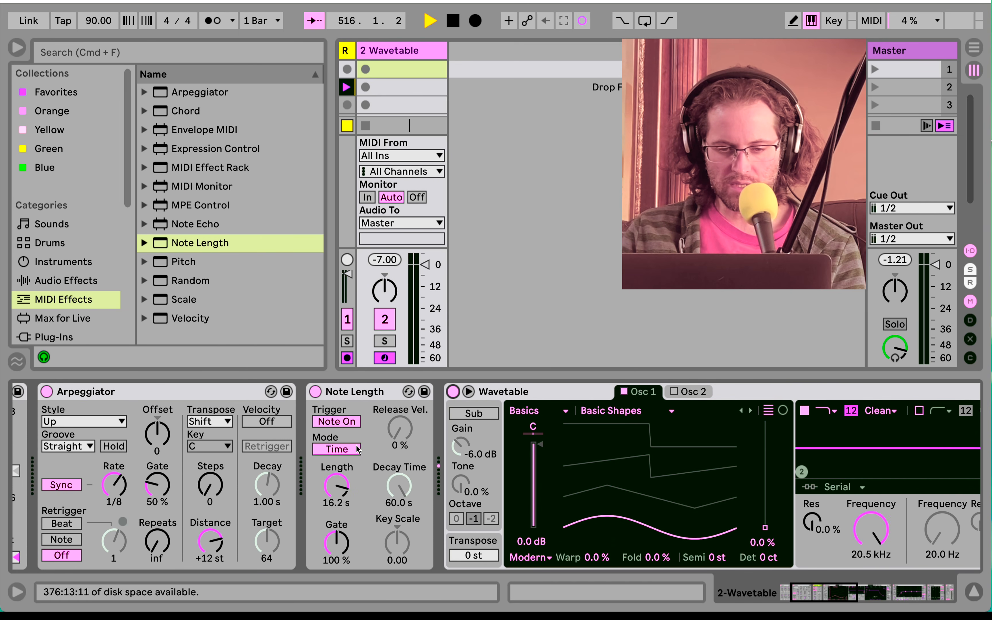
- Bypass the Note Length effect and lengthen Wavetable's amp envelope release to 9.77 s
left_click(315, 392)
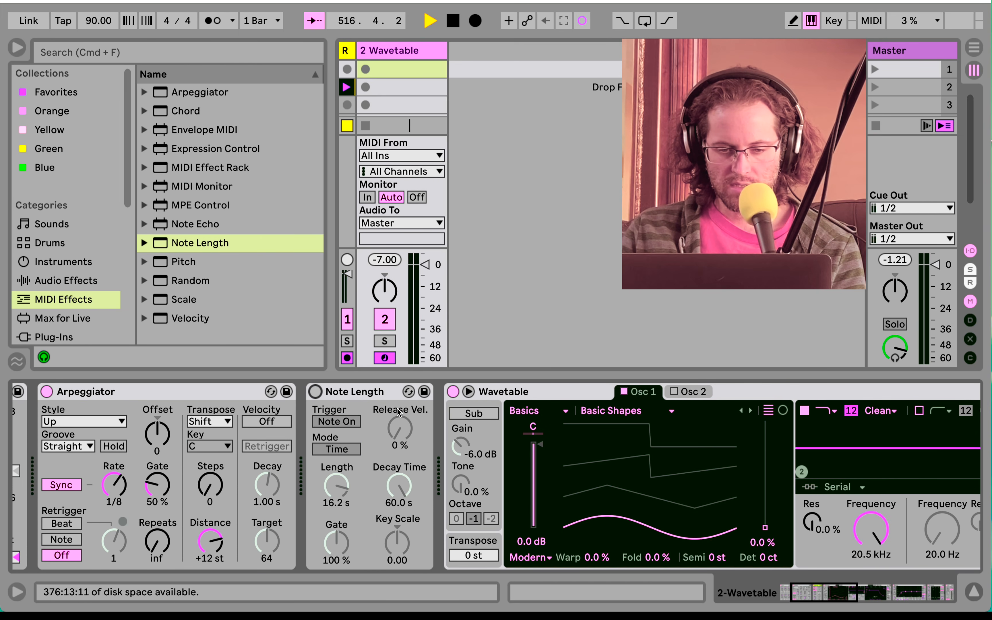
scroll(396, 454, "right", 10)
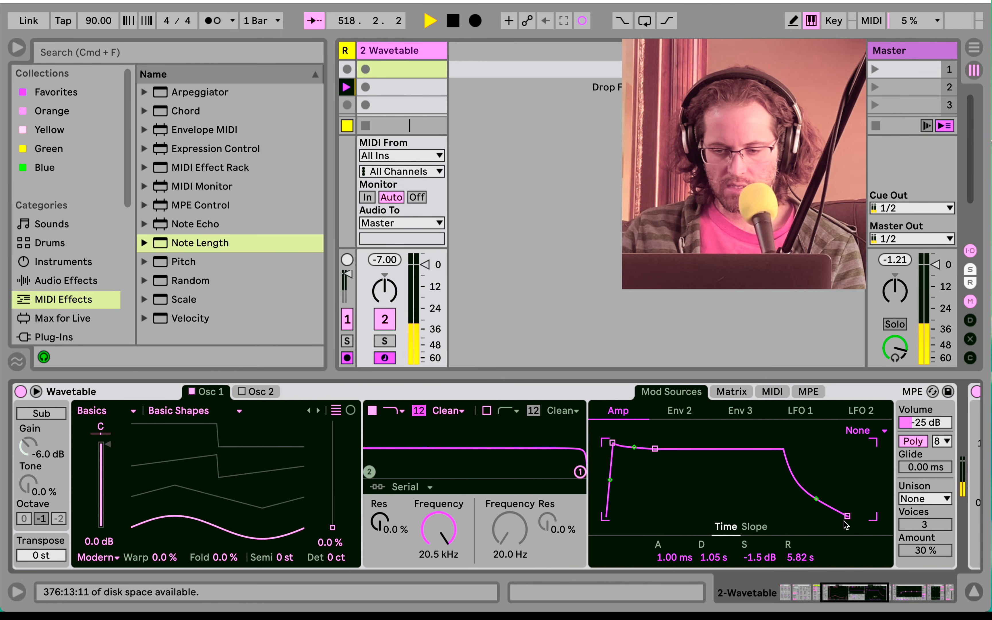
mouse_move(802, 556)
left_mouse_down()
mouse_move(802, 541)
mouse_move(802, 558)
left_mouse_up()
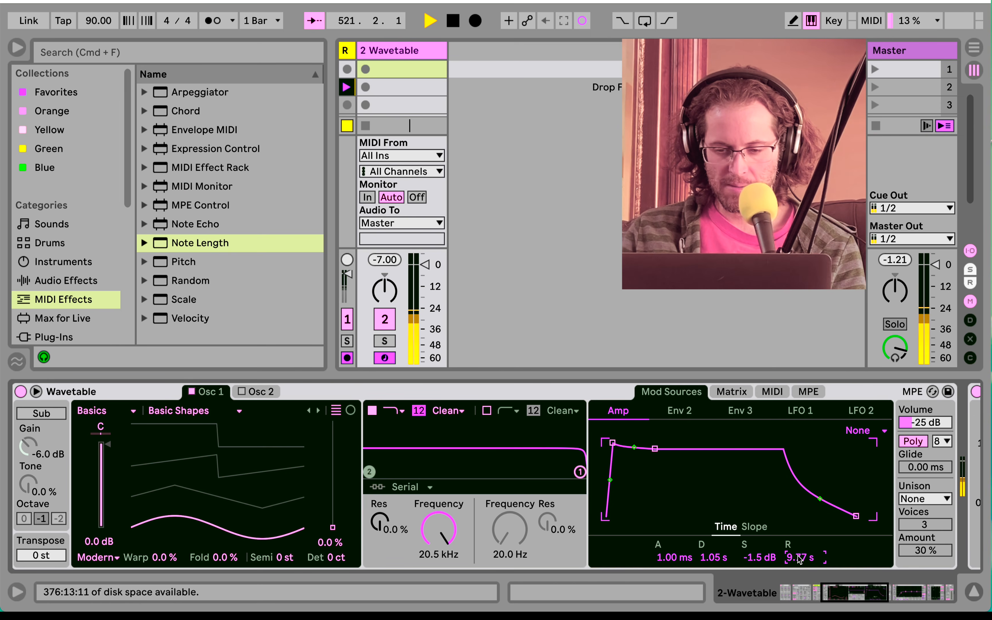
- Set the Arpeggiator's style to Con & Diverge
scroll(800, 560, "right", 5)
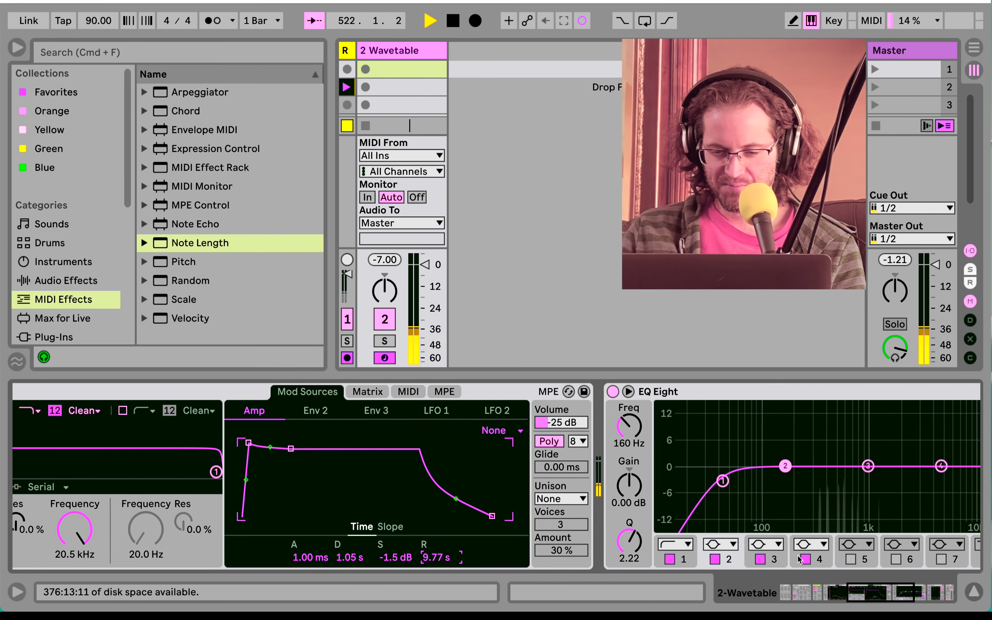
scroll(799, 560, "right", 10)
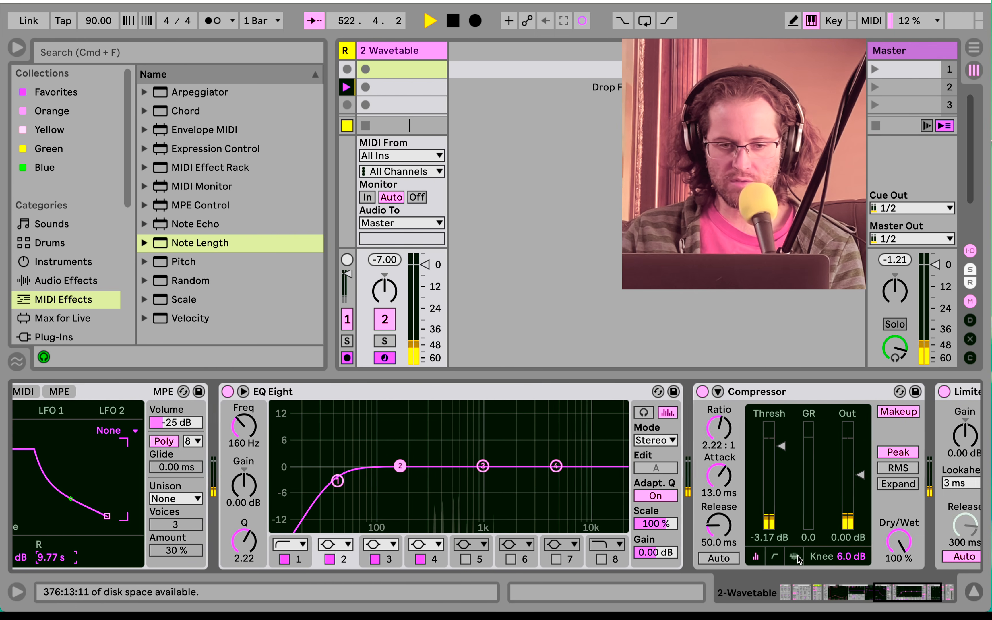
scroll(799, 560, "left", 2)
scroll(221, 422, "left", 15)
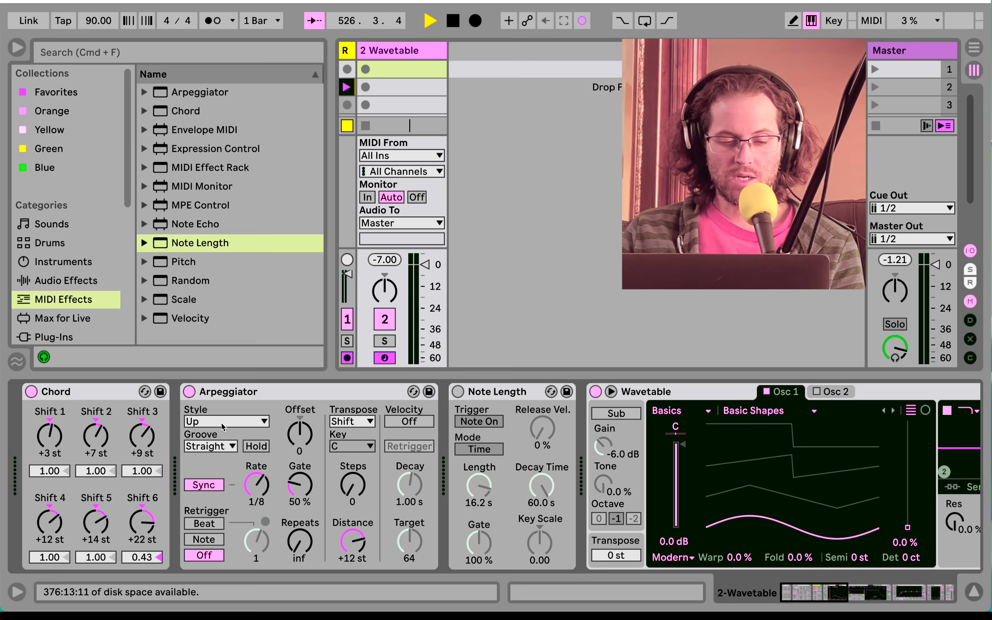
left_click(221, 422)
left_click(236, 274)
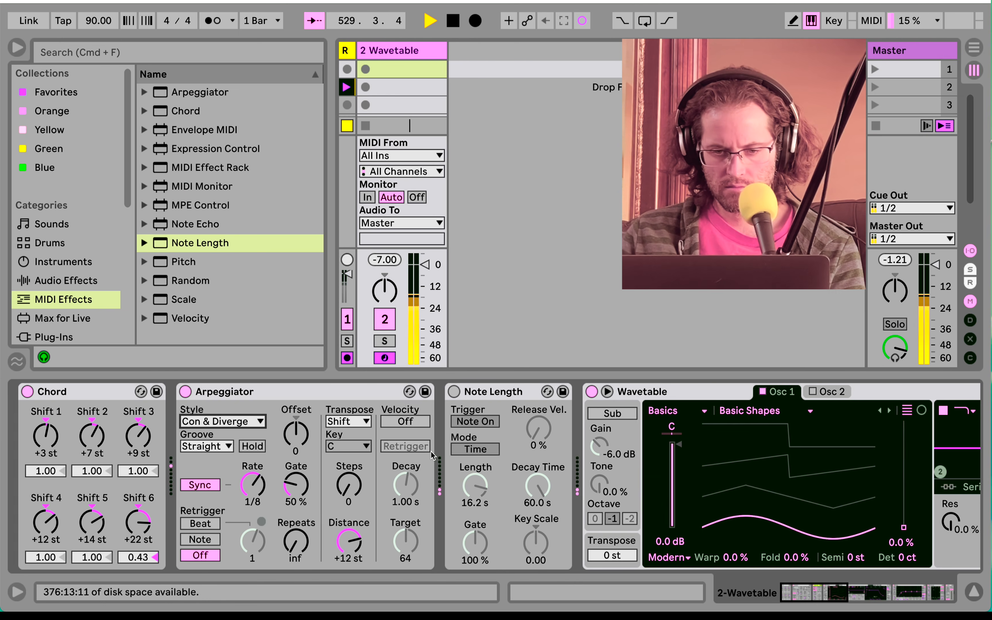
- Lower Wavetable's volume to -31 dB and shorten its amp envelope release to 3.37 s
scroll(321, 437, "right", 15)
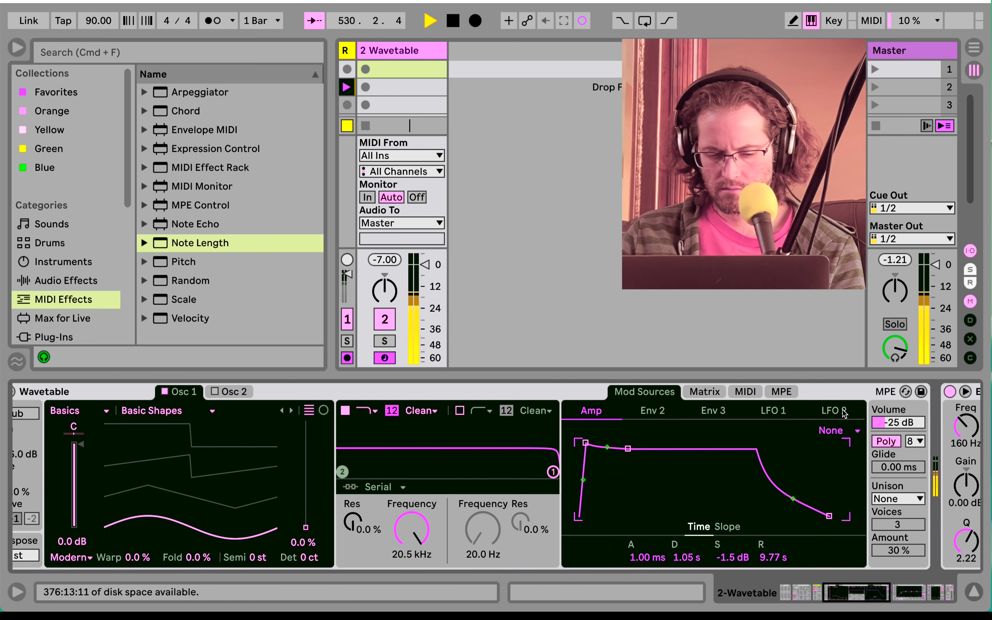
left_click_drag(888, 422, 888, 431)
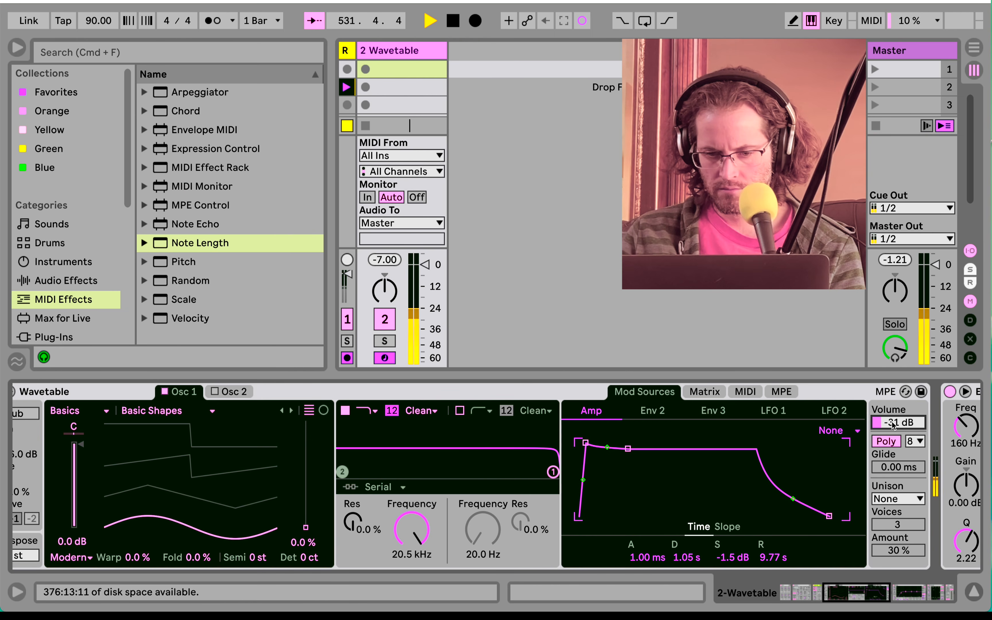
scroll(892, 423, "left", 15)
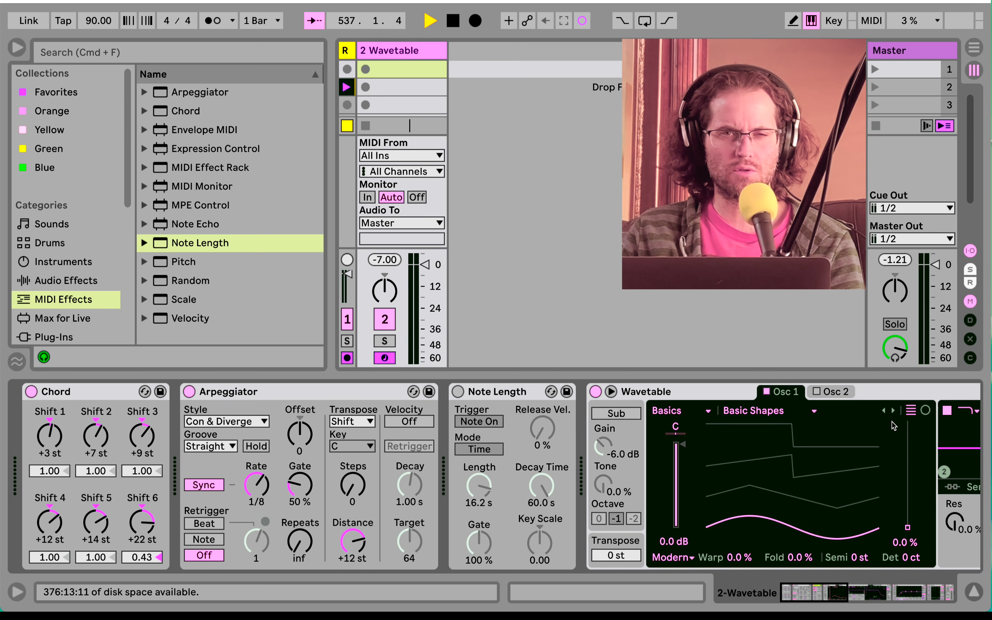
scroll(892, 422, "right", 10)
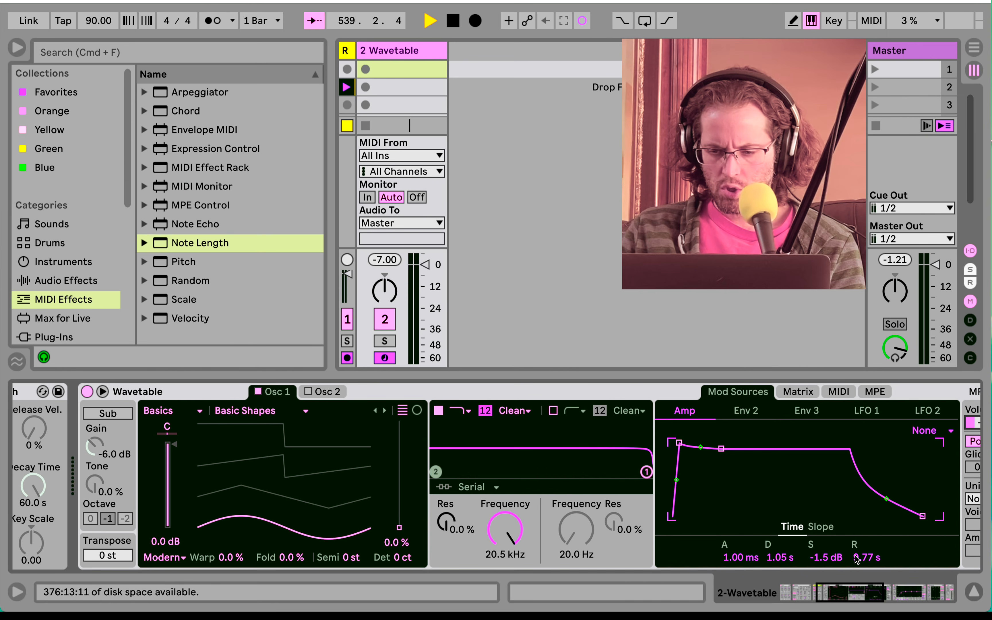
left_click_drag(857, 558, 857, 568)
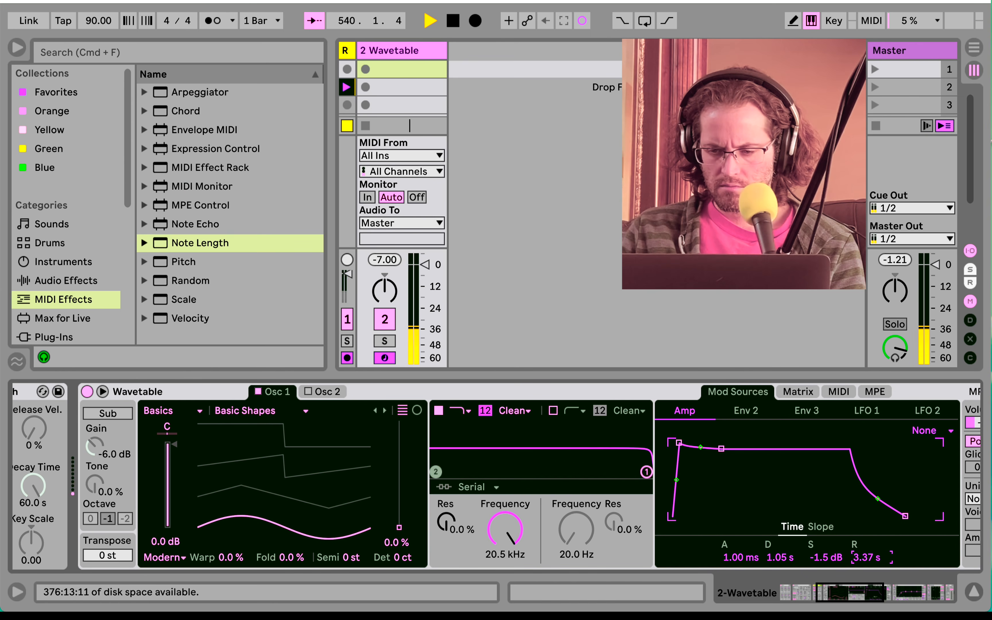
- Turn the Note Length effect back on and reduce its length to 11.4 s
scroll(452, 402, "left", 10)
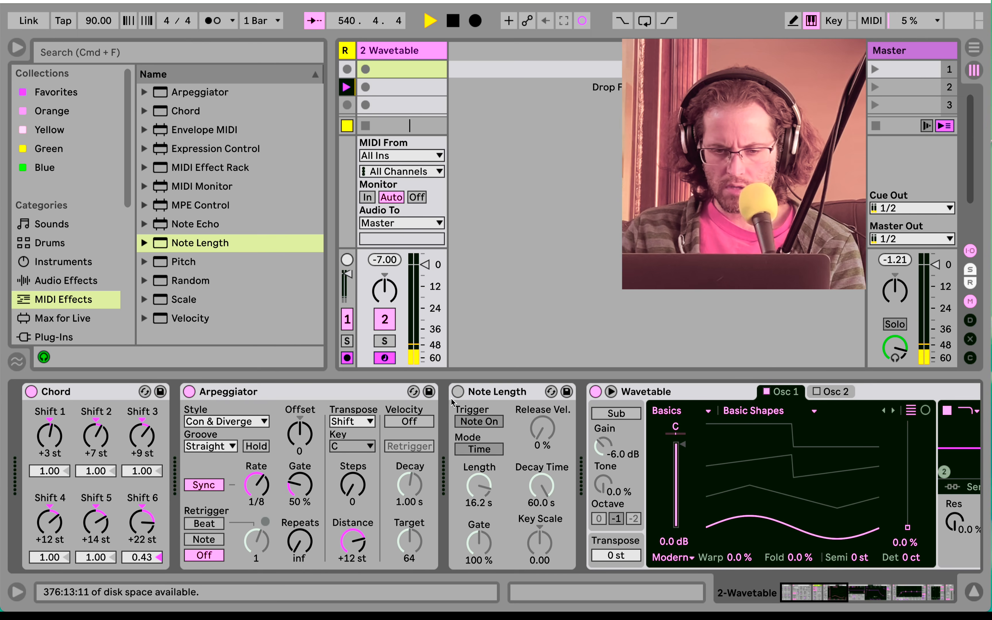
left_click(458, 392)
left_click_drag(479, 486, 479, 508)
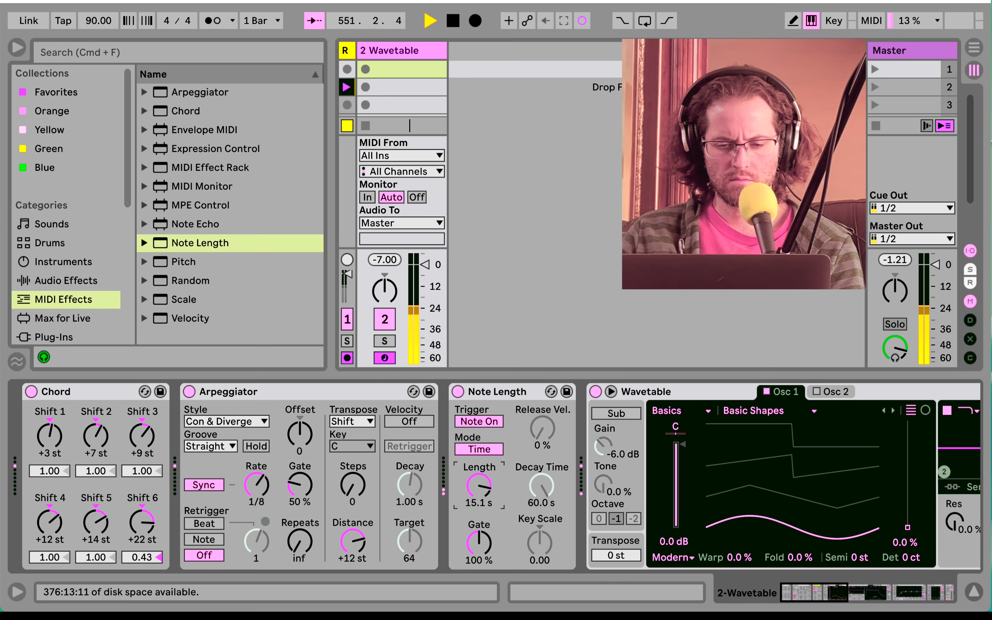
left_click_drag(483, 482, 483, 483)
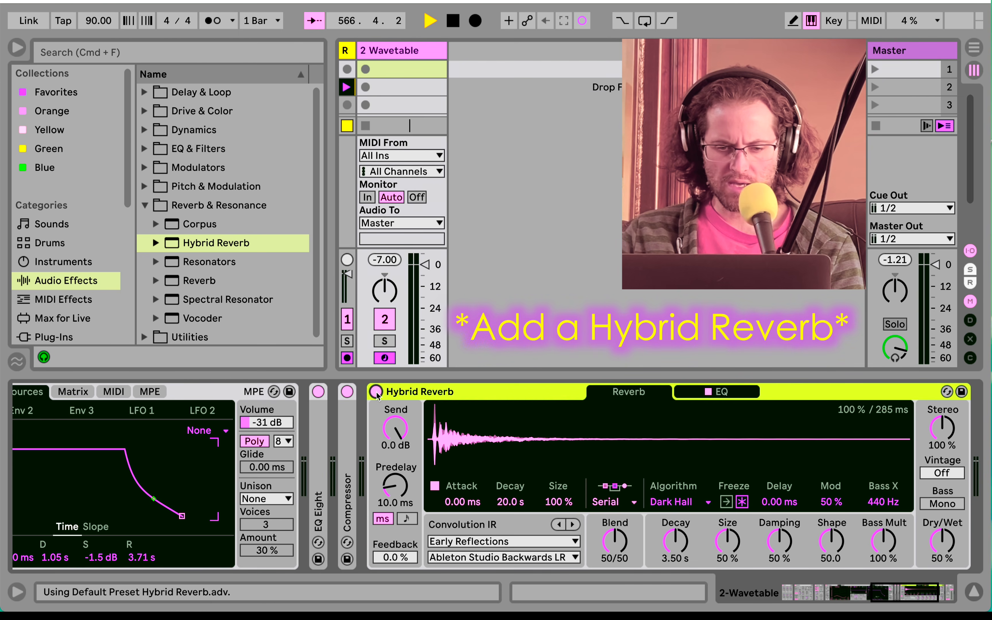
- With Hybrid Reverb kept active, set its Dry/Wet to 0 % and turn on Bass Mono
left_click(376, 392)
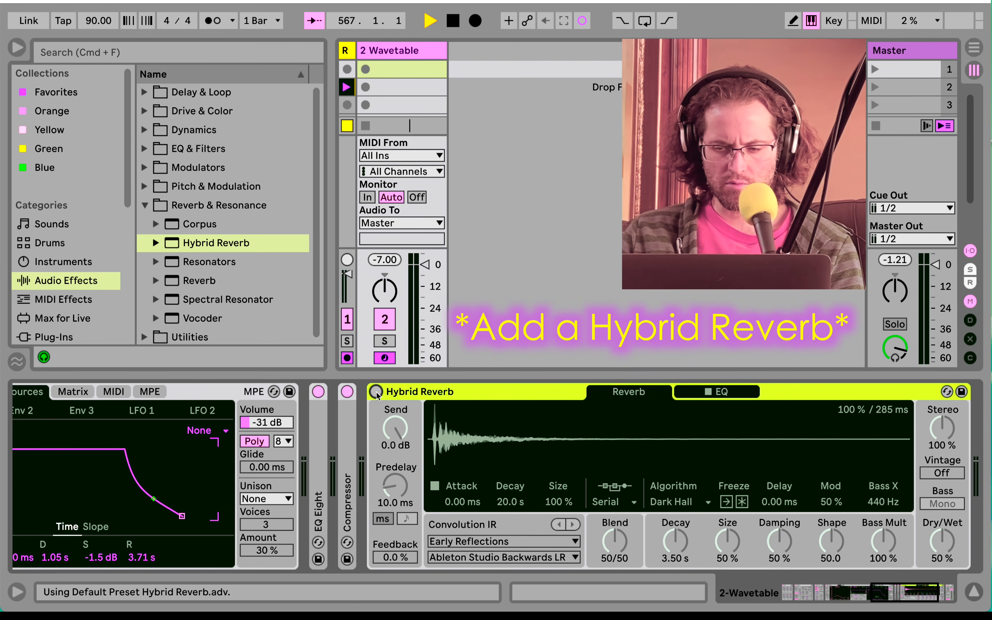
left_click(376, 392)
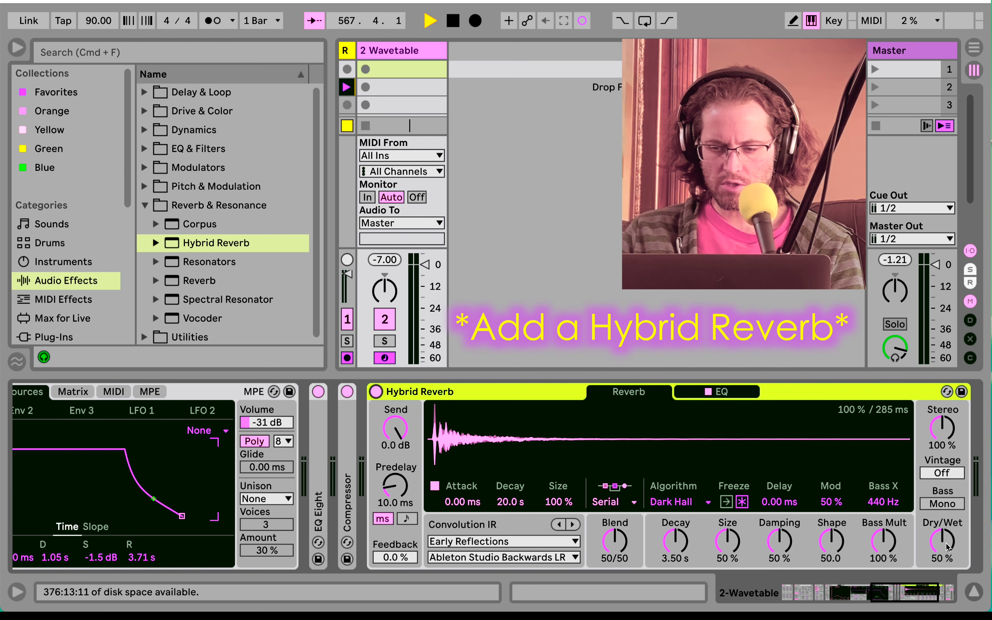
left_click_drag(947, 547, 947, 583)
left_click(946, 504)
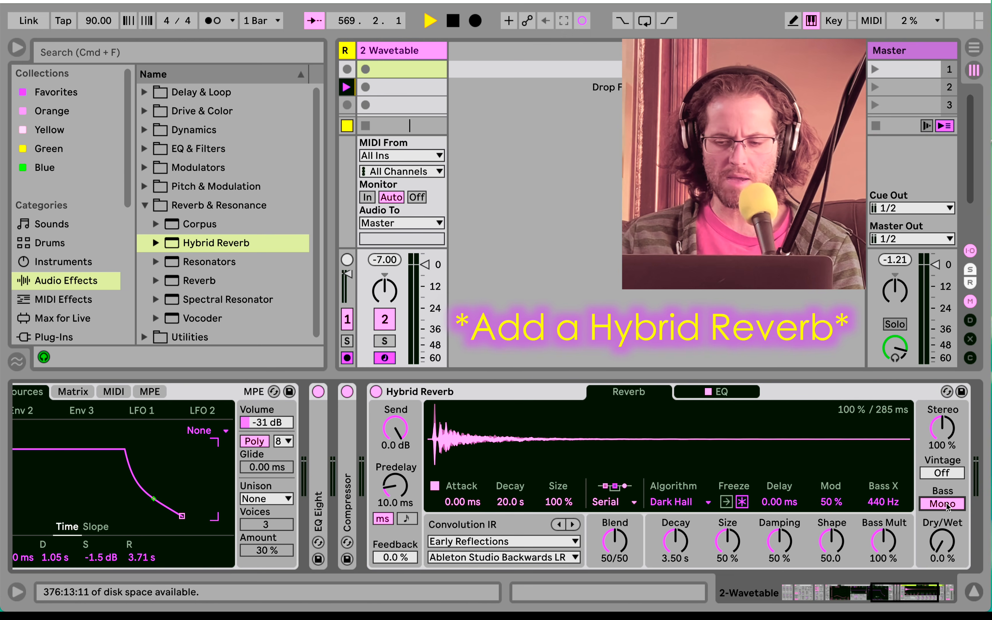
- Compare Hybrid Reverb's Dry/Wet at 100 % and 0 %, and settle on 37 %
left_click(940, 544)
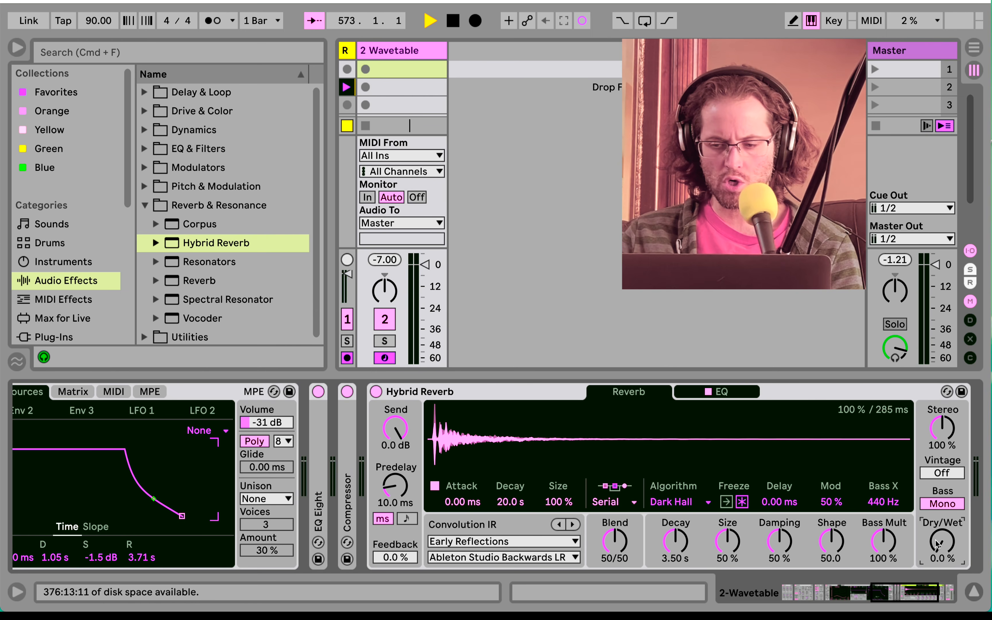
left_click_drag(940, 544, 940, 496)
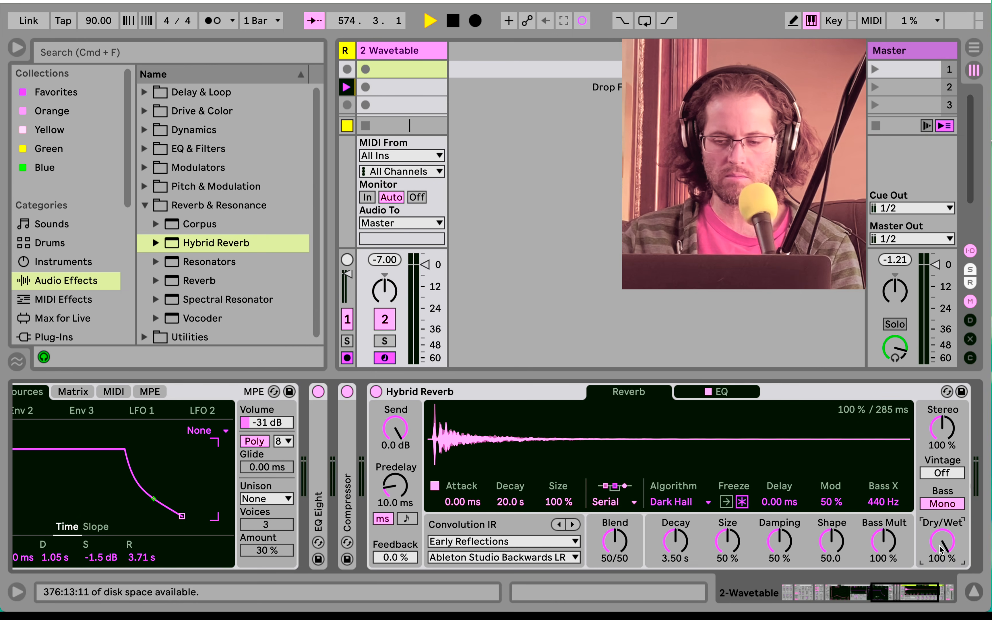
left_click_drag(940, 548, 940, 590)
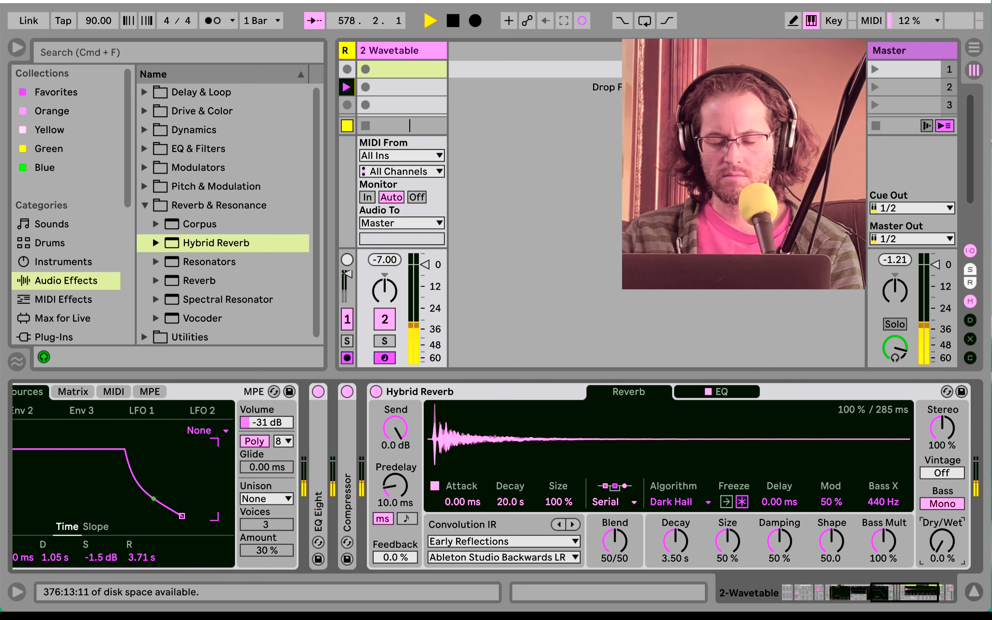
mouse_move(942, 542)
left_mouse_down()
mouse_move(942, 514)
mouse_move(941, 549)
left_mouse_up()
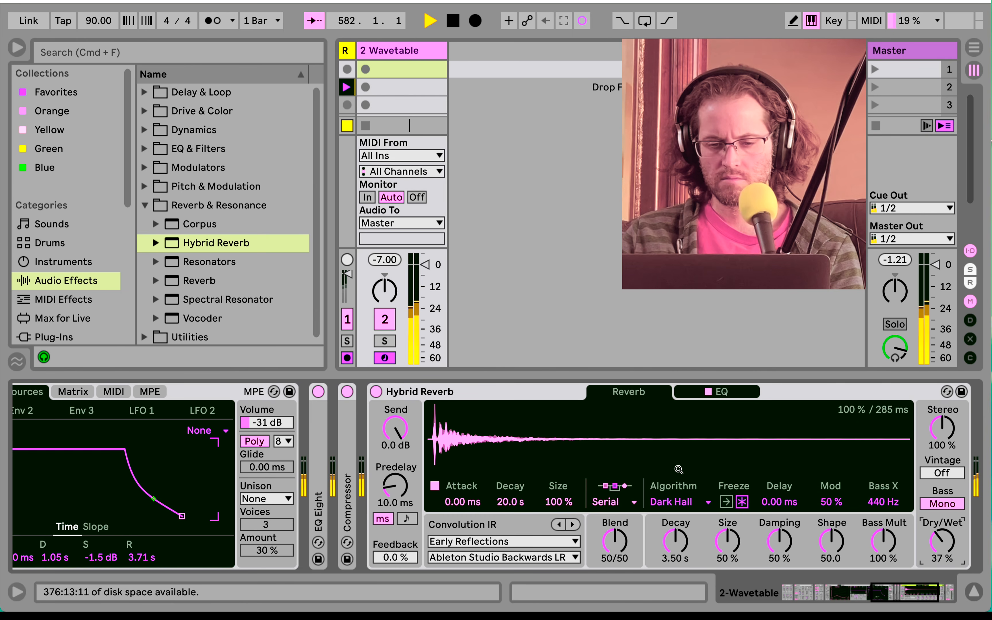
- Fold and bypass Hybrid Reverb, and expand the Delay & Loop audio effects in place of Reverb & Resonance
double_click(560, 390)
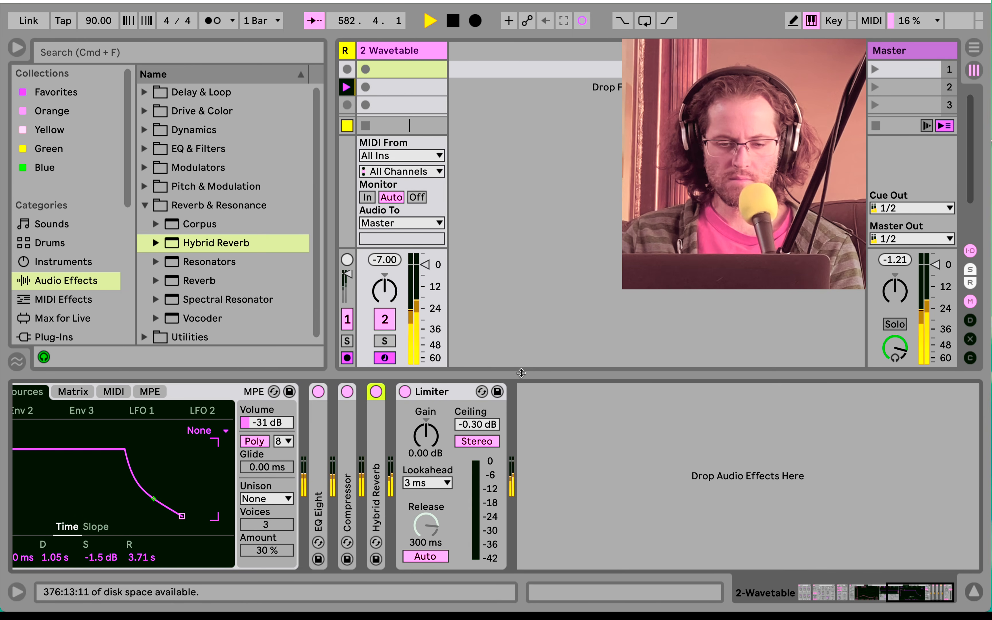
left_click(377, 393)
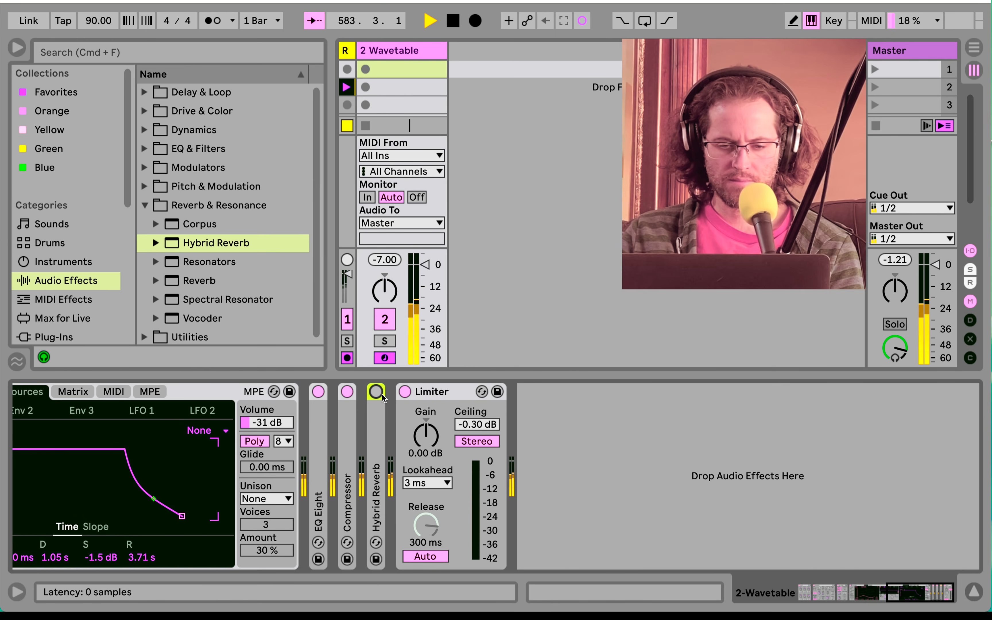
left_click(144, 205)
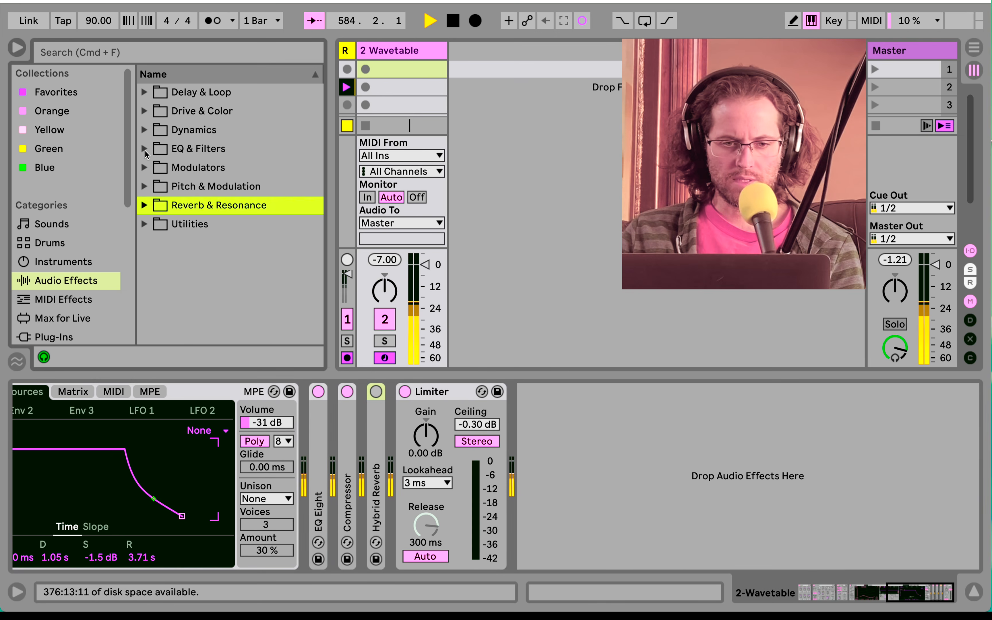
left_click(144, 92)
- Shorten Note Length's length to 6.15 s and Wavetable's amp envelope release to 2.12 s
scroll(206, 423, "left", 15)
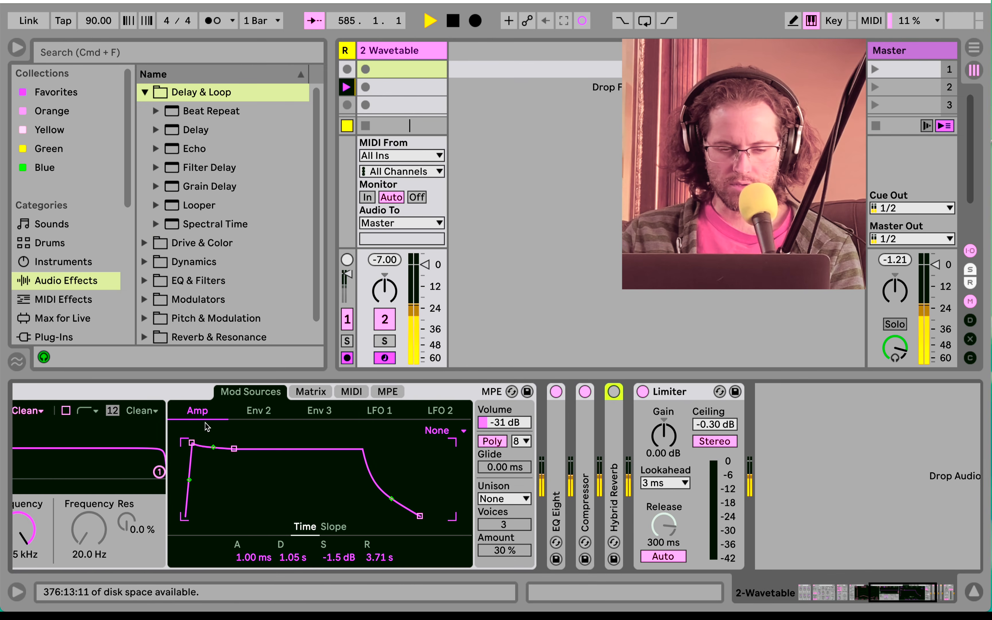
scroll(205, 423, "left", 5)
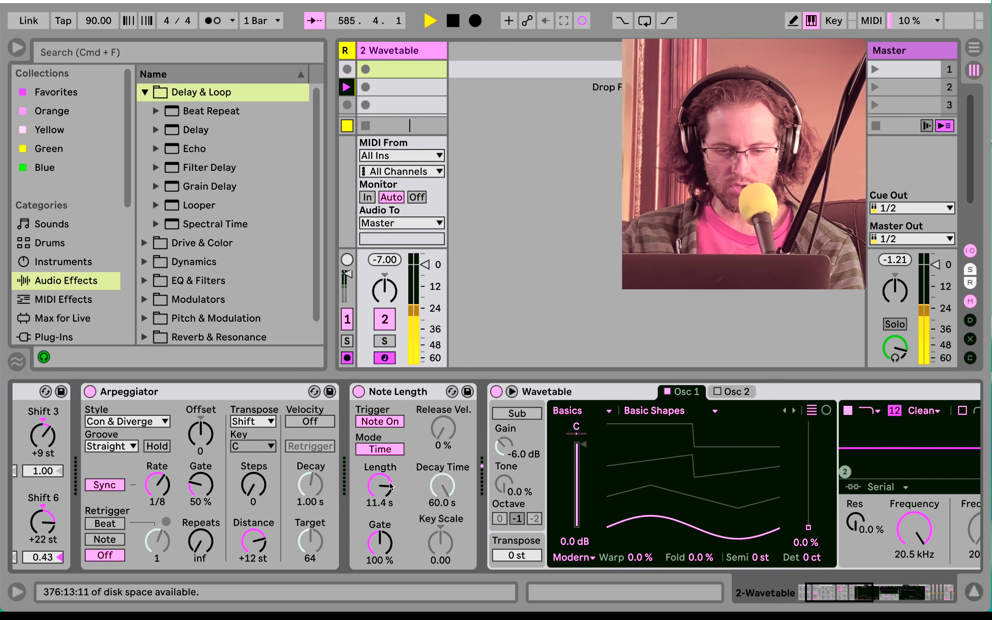
left_click_drag(379, 486, 379, 497)
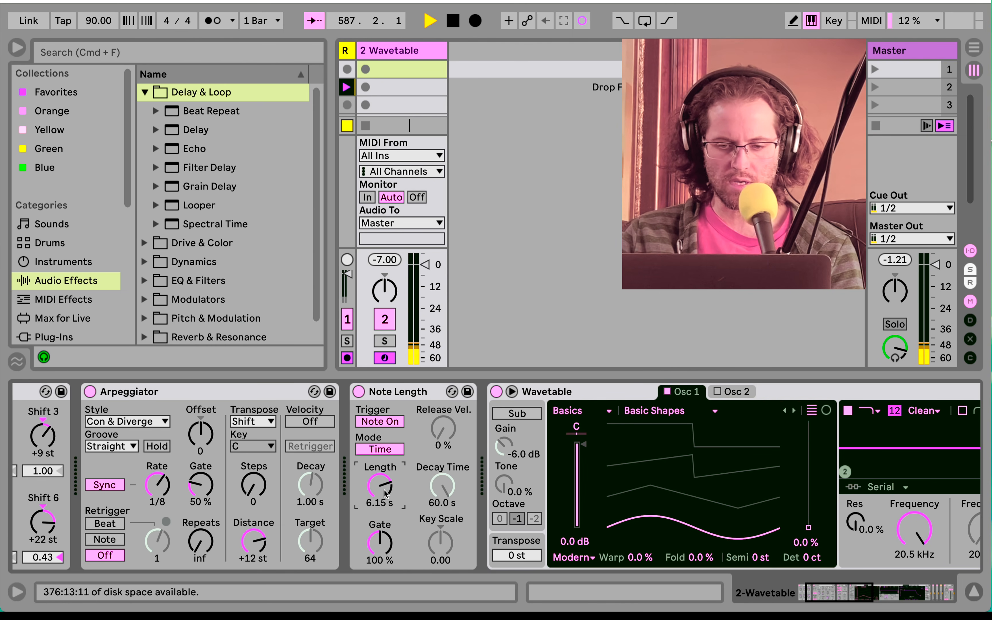
scroll(385, 490, "right", 10)
scroll(385, 490, "right", 5)
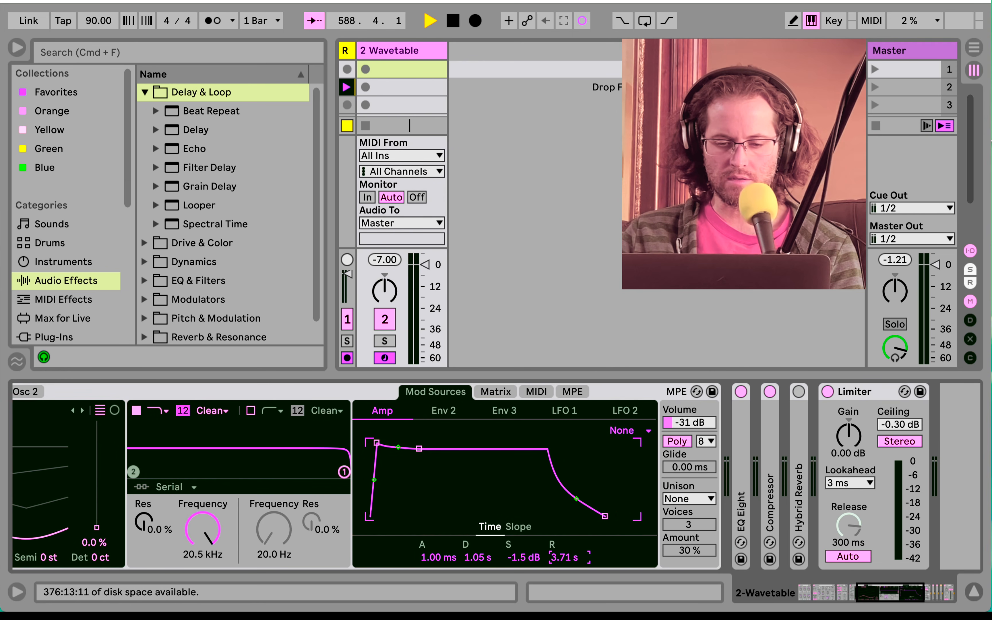
left_click_drag(605, 516, 598, 515)
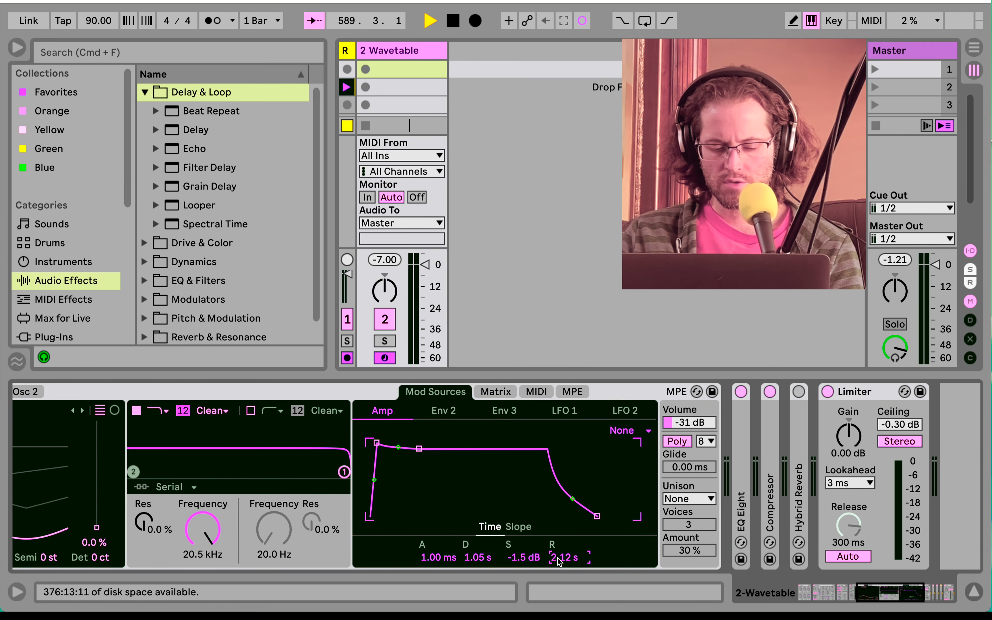
- Set the Arpeggiator's style to Thumb UpDown and its rate to 1/6 after trying 1/1
scroll(559, 561, "left", 15)
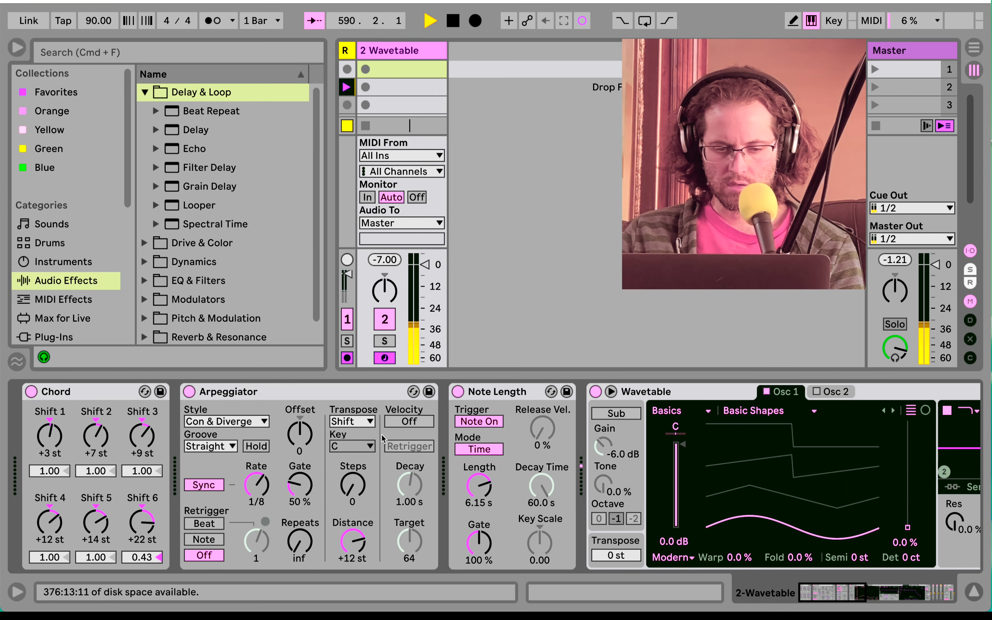
left_click(223, 421)
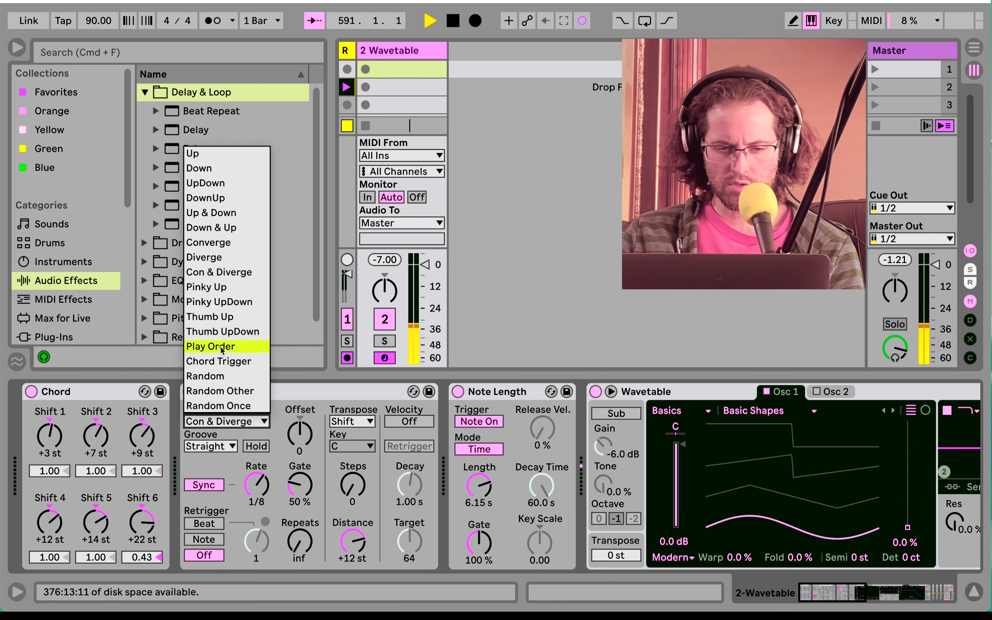
left_click(223, 331)
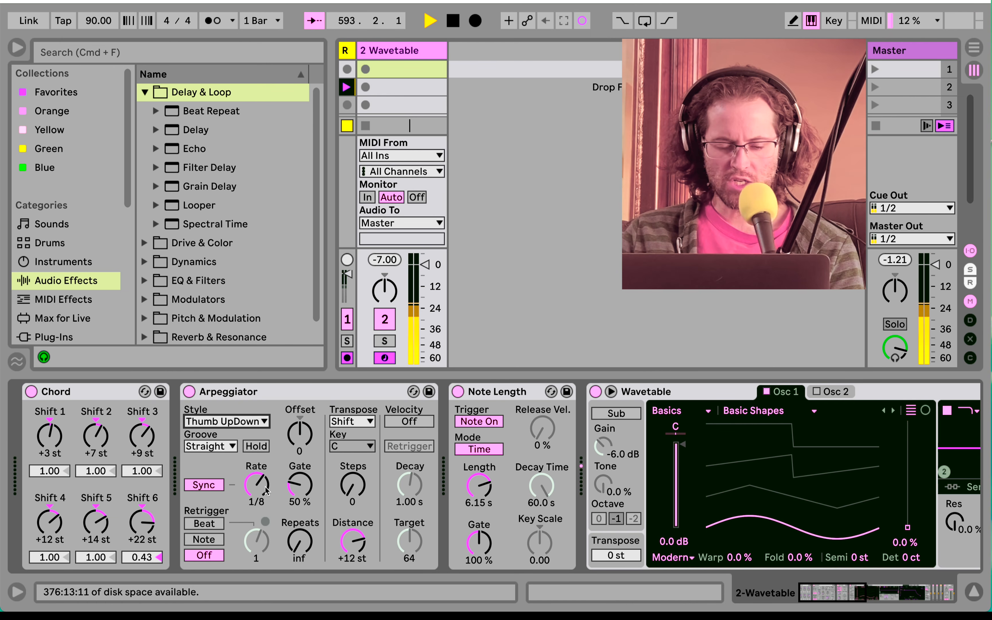
left_click_drag(265, 490, 266, 490)
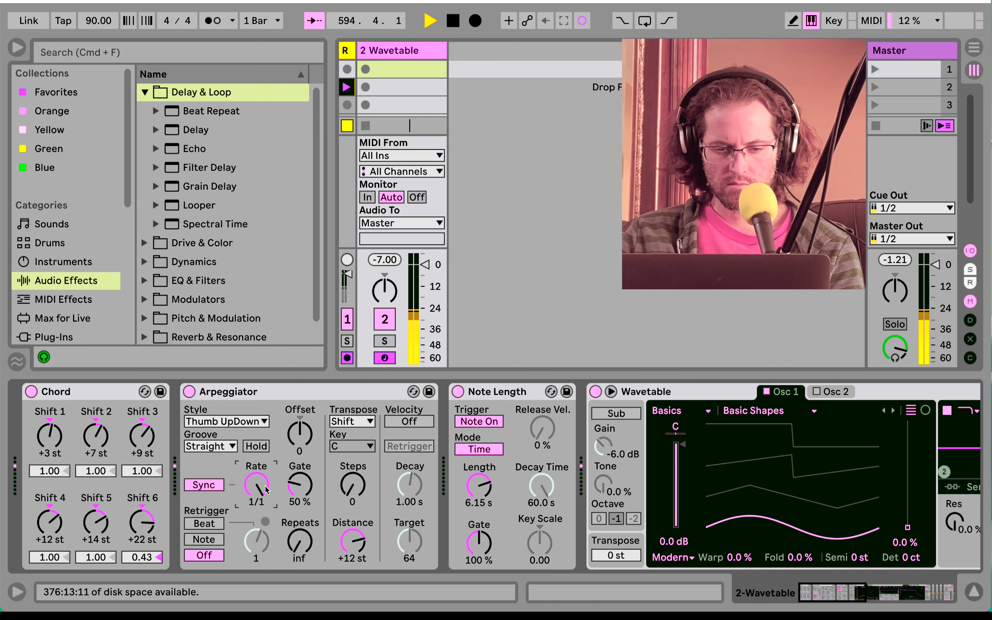
mouse_move(257, 485)
left_mouse_down()
mouse_move(257, 510)
mouse_move(257, 476)
left_mouse_up()
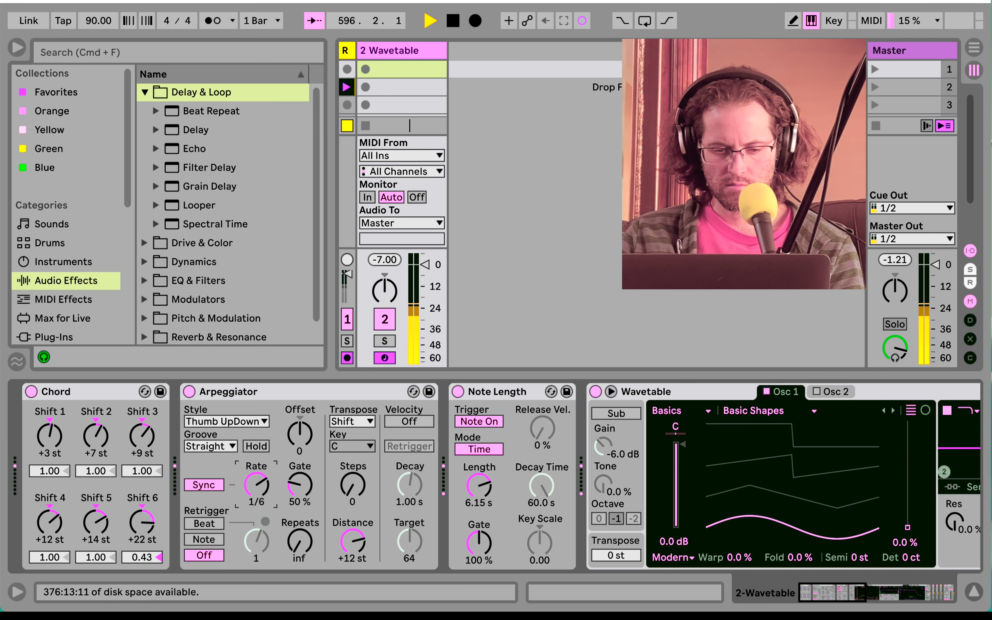
- Set the Arpeggiator's rate to 1/8, and switch Note Length off and back on
left_click_drag(262, 486, 265, 479)
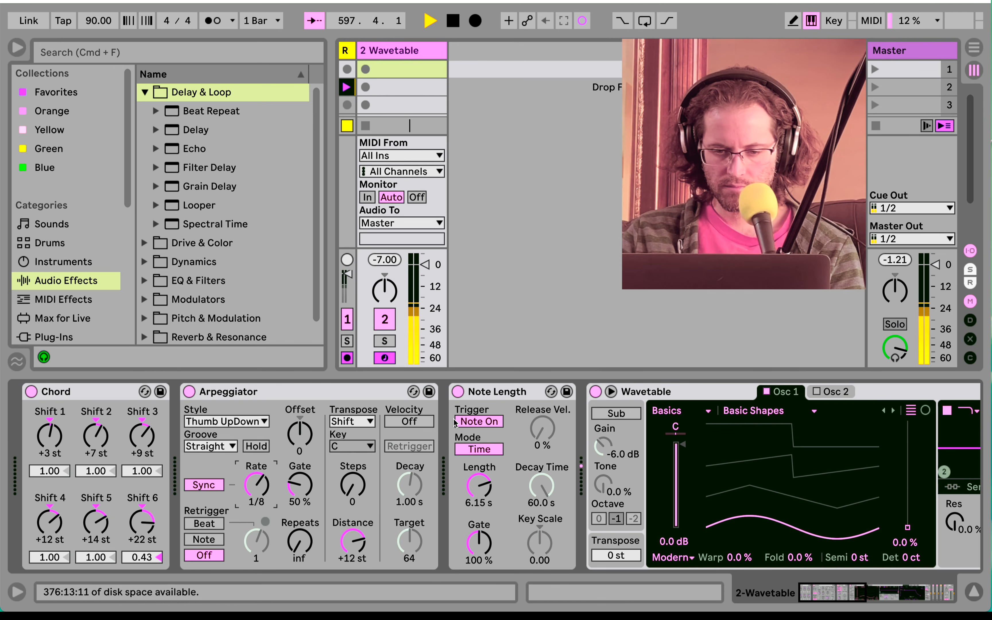
left_click(458, 392)
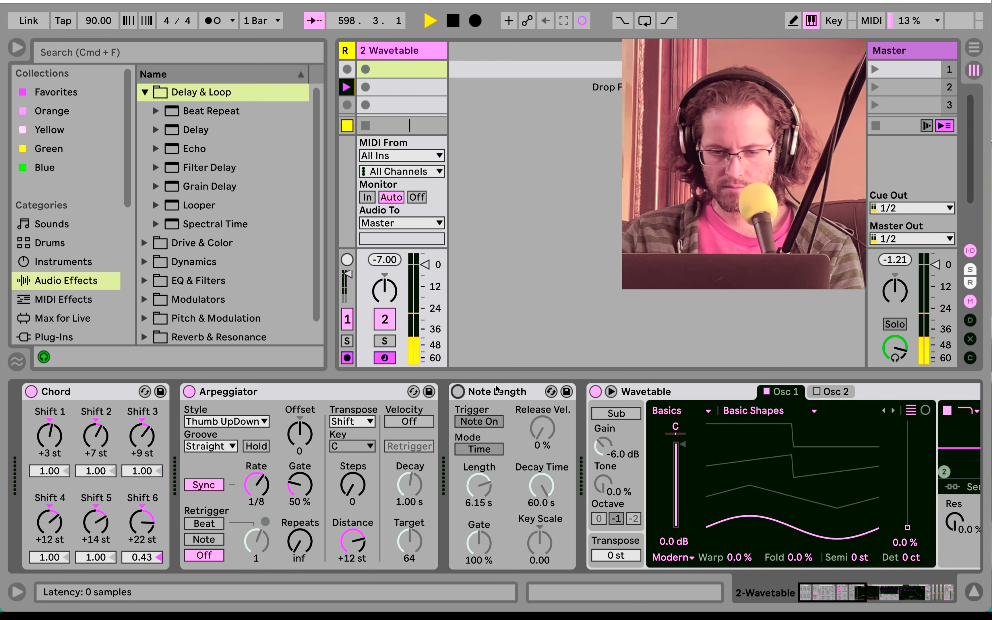
left_click(458, 392)
- Insert a Delay between Compressor and Hybrid Reverb, and set its filter to about 1.08 kHz with a width of 5.42
scroll(507, 469, "right", 2)
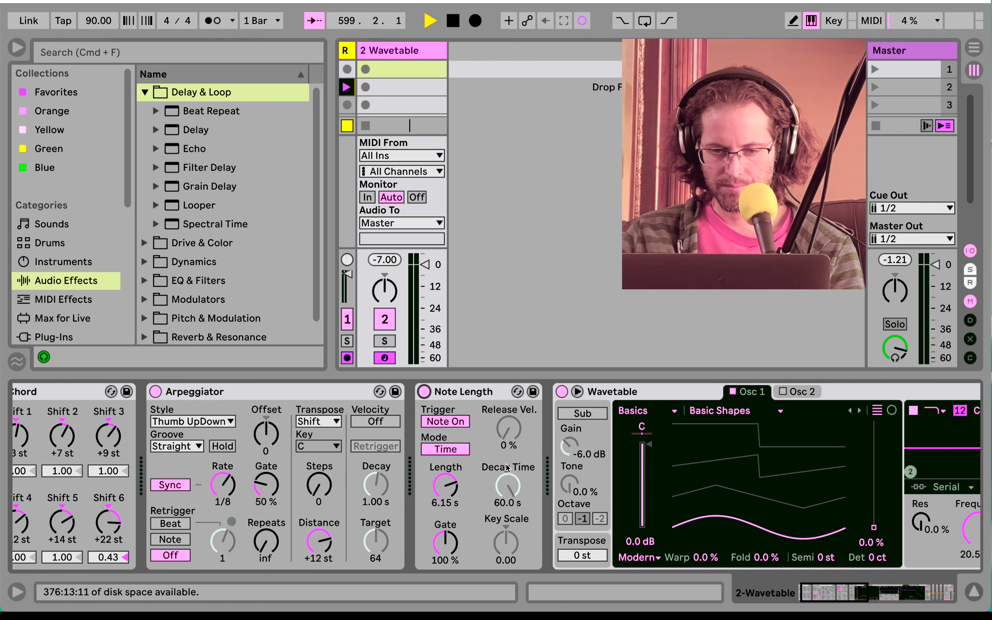
scroll(508, 468, "right", 10)
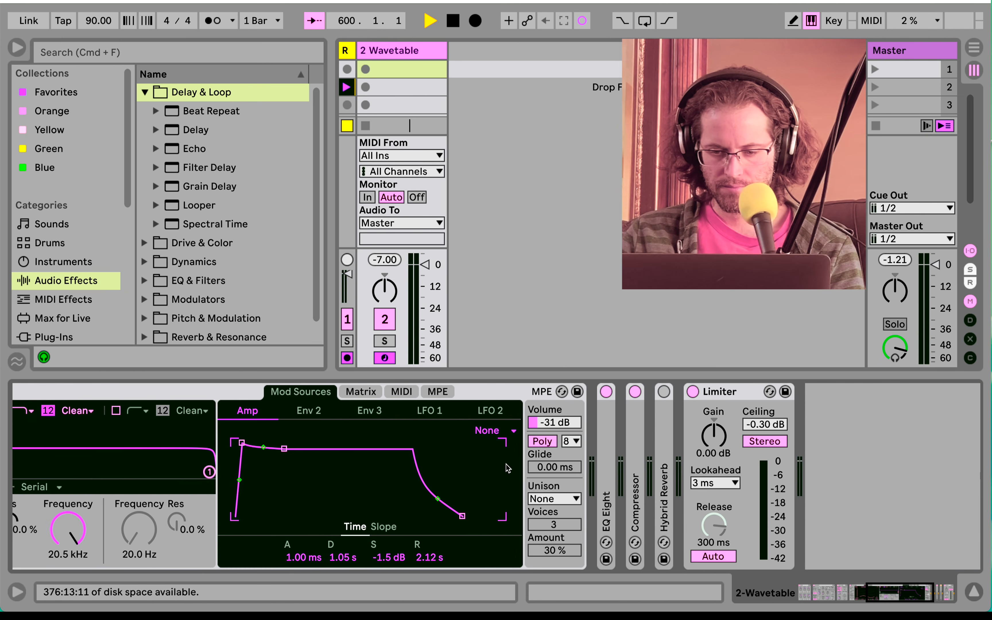
scroll(508, 469, "right", 4)
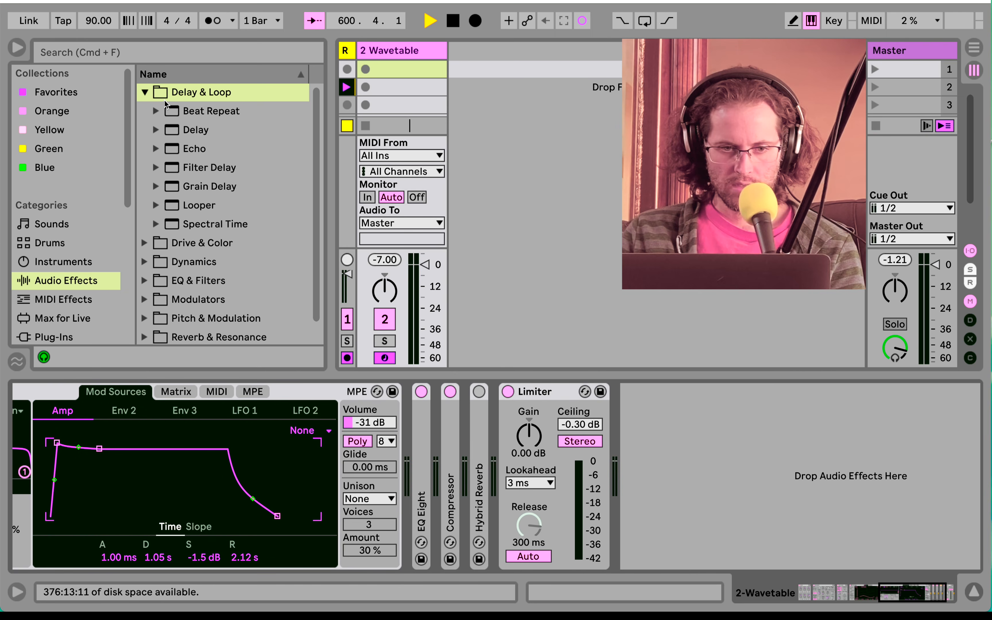
left_click_drag(195, 129, 462, 433)
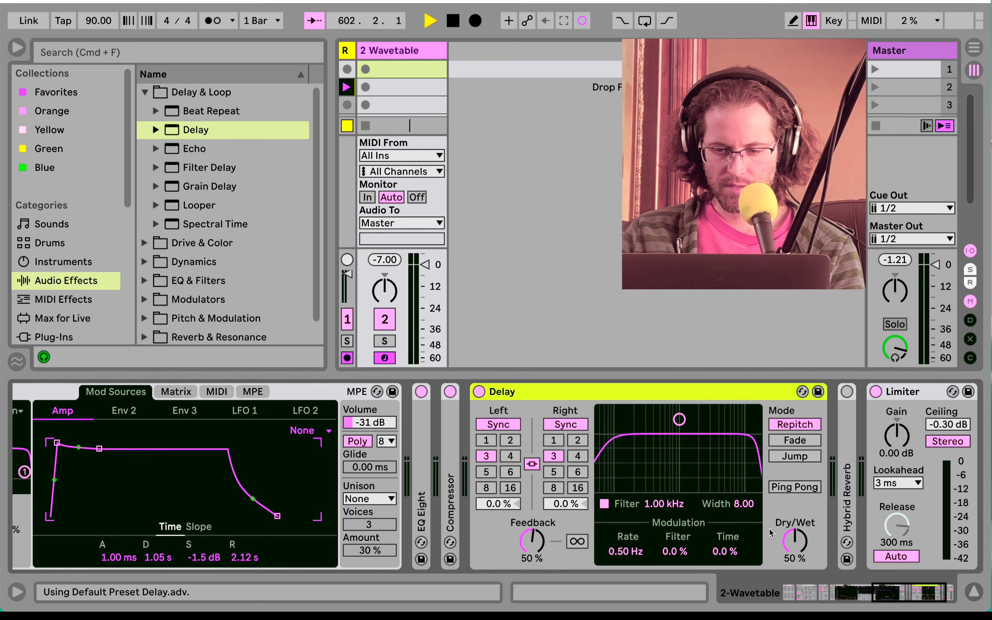
left_click_drag(679, 419, 681, 442)
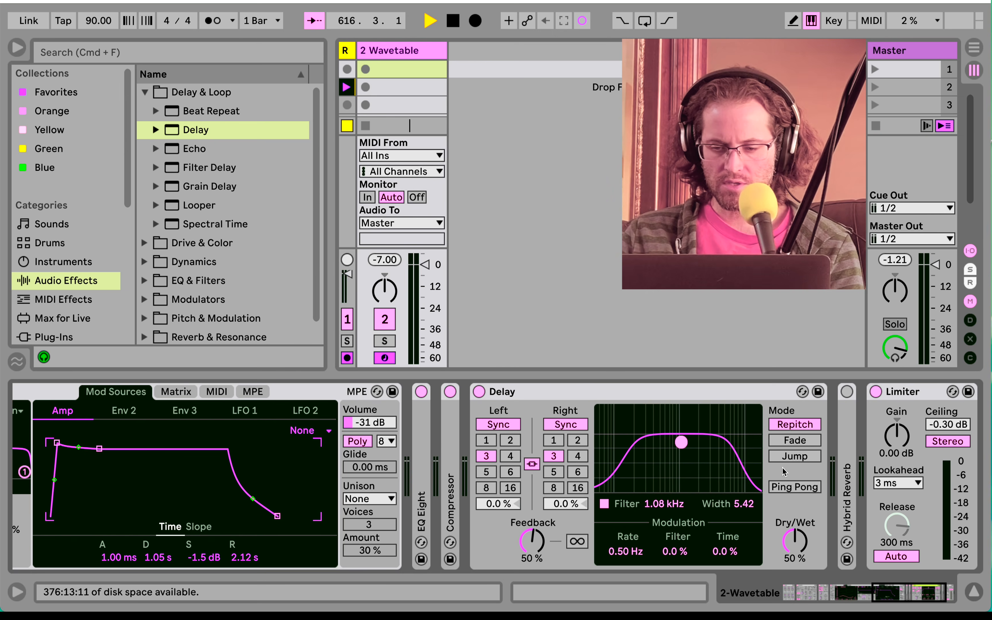
- Try Delay's Dry/Wet at 0 %, settle on 37 %, and set its feedback to 75 %
mouse_move(796, 548)
left_mouse_down()
mouse_move(795, 583)
mouse_move(795, 549)
left_mouse_up()
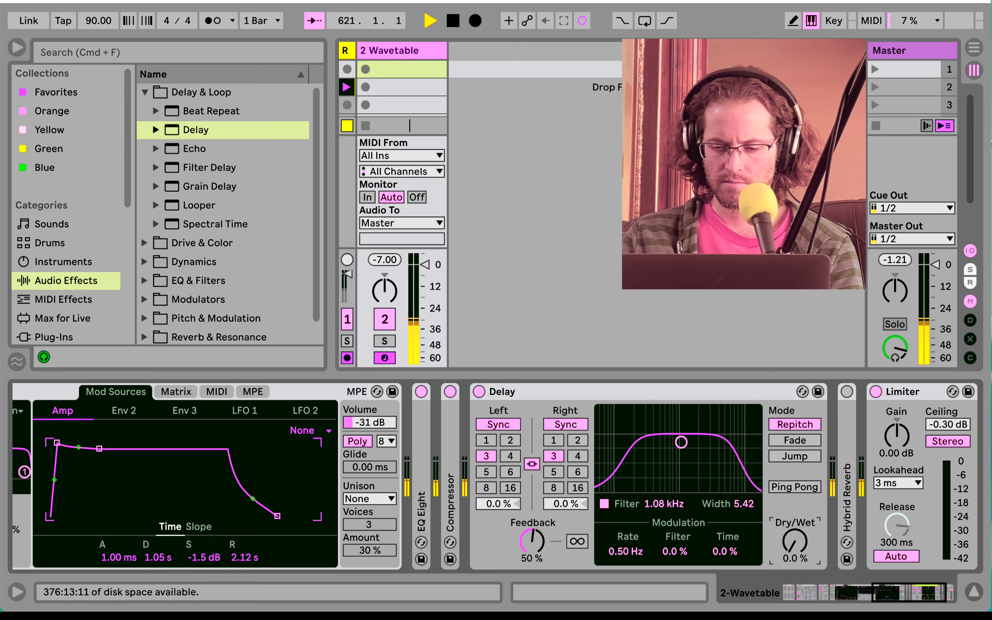
left_click_drag(796, 554, 796, 531)
mouse_move(532, 542)
left_mouse_down()
mouse_move(533, 531)
mouse_move(537, 541)
left_mouse_up()
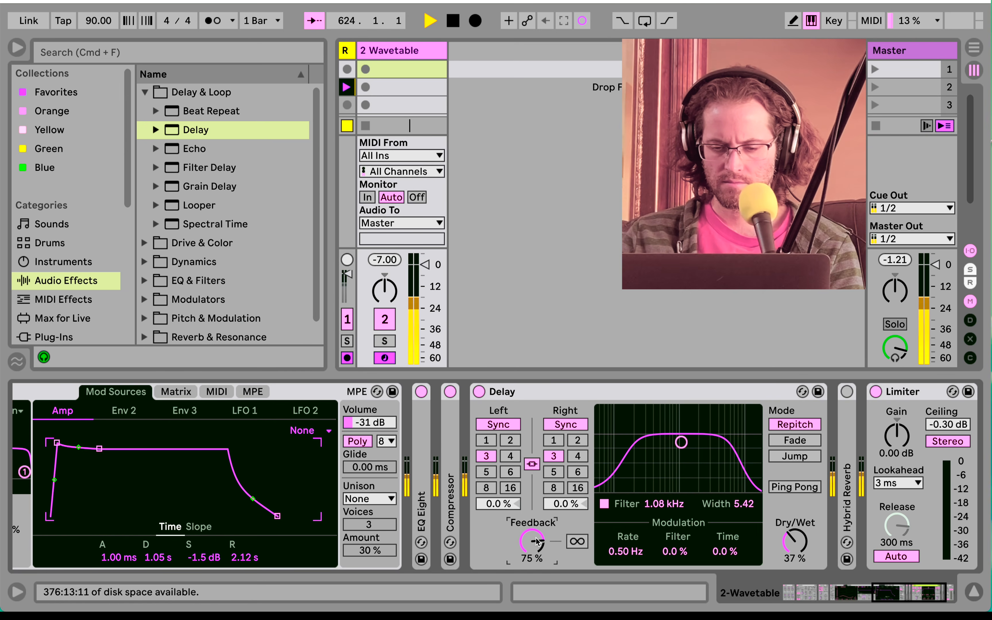
- Unlink Delay's left and right times, set the right time to 2 after trying 4, and set the feedback to 85 %
left_click(532, 464)
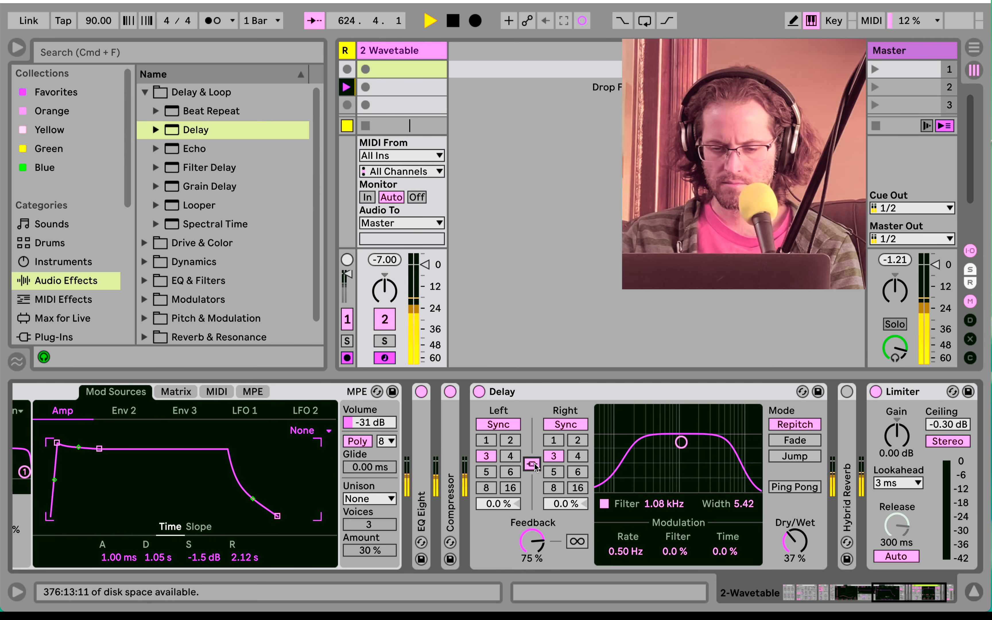
right_click(560, 393)
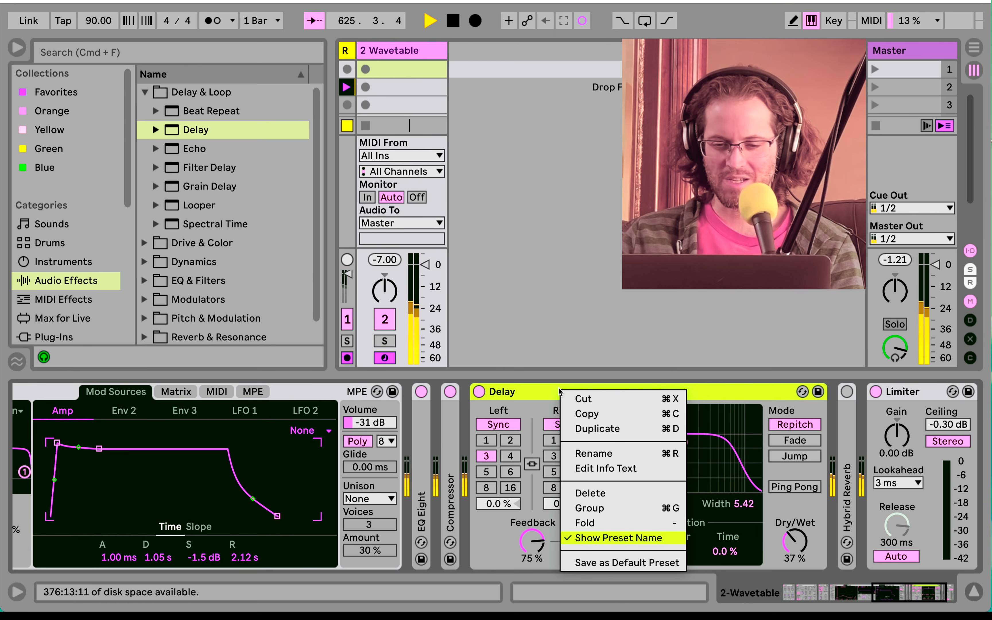
left_click(536, 388)
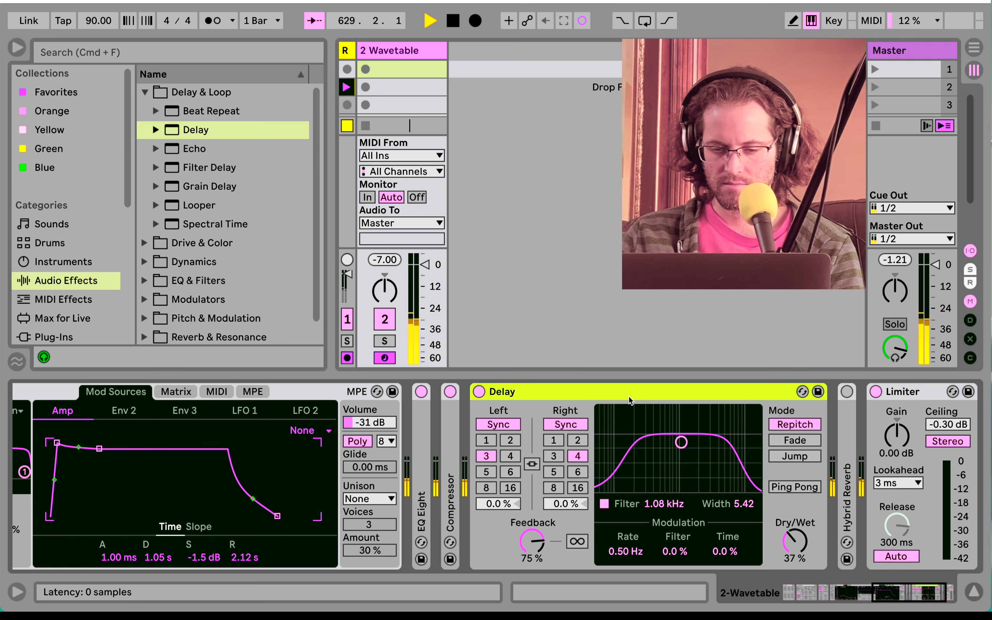
left_click(582, 441)
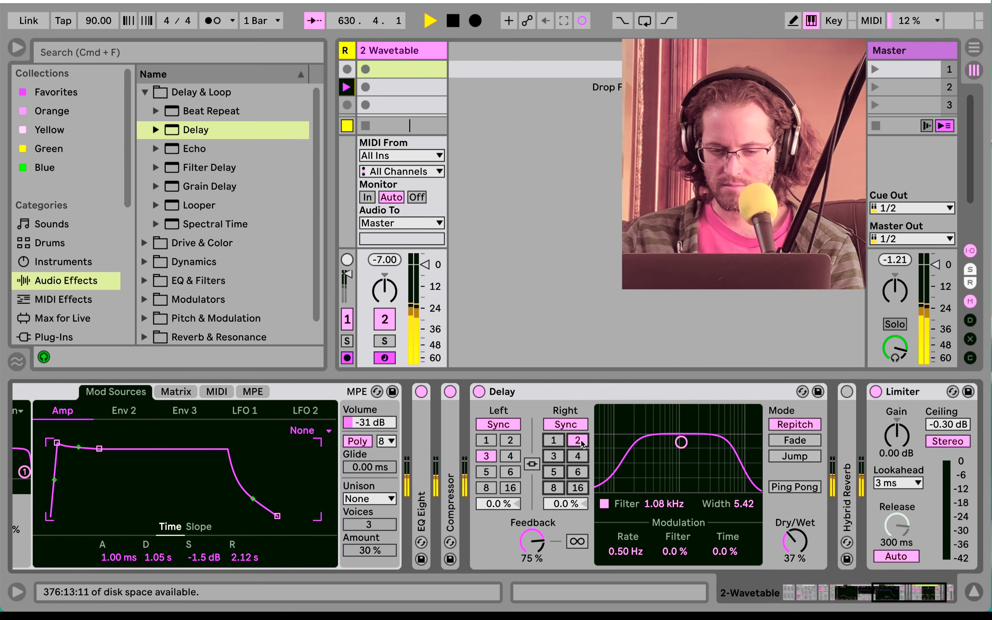
left_click_drag(532, 541, 531, 529)
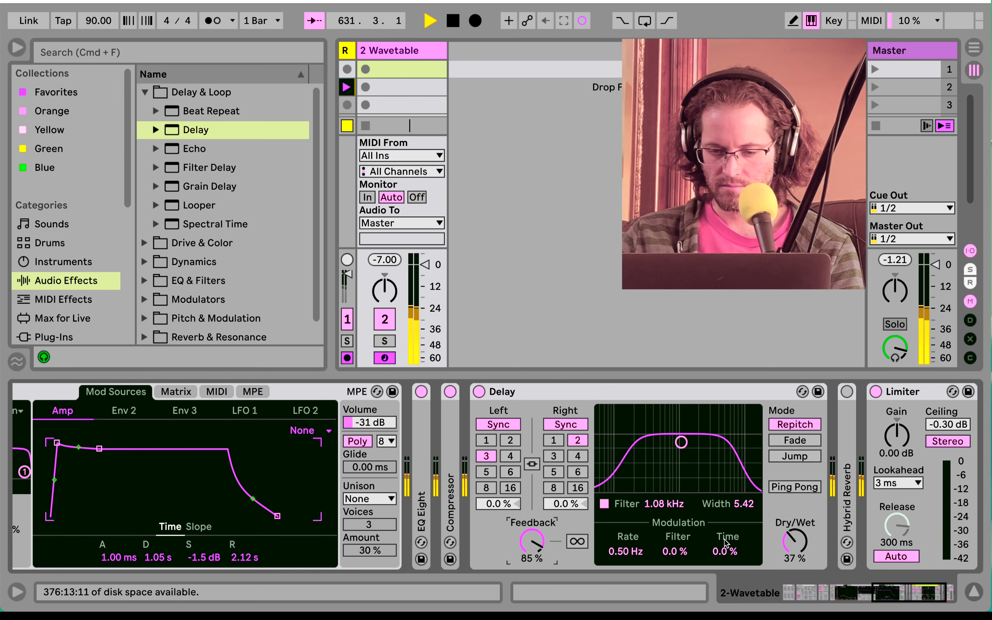
- Set Delay's modulation to 0.11 Hz, filter 43 % and time 6.2 %, its filter to 1.00 kHz, Dry/Wet to 41 %, and re-enable Hybrid Reverb
left_click_drag(627, 551, 627, 558)
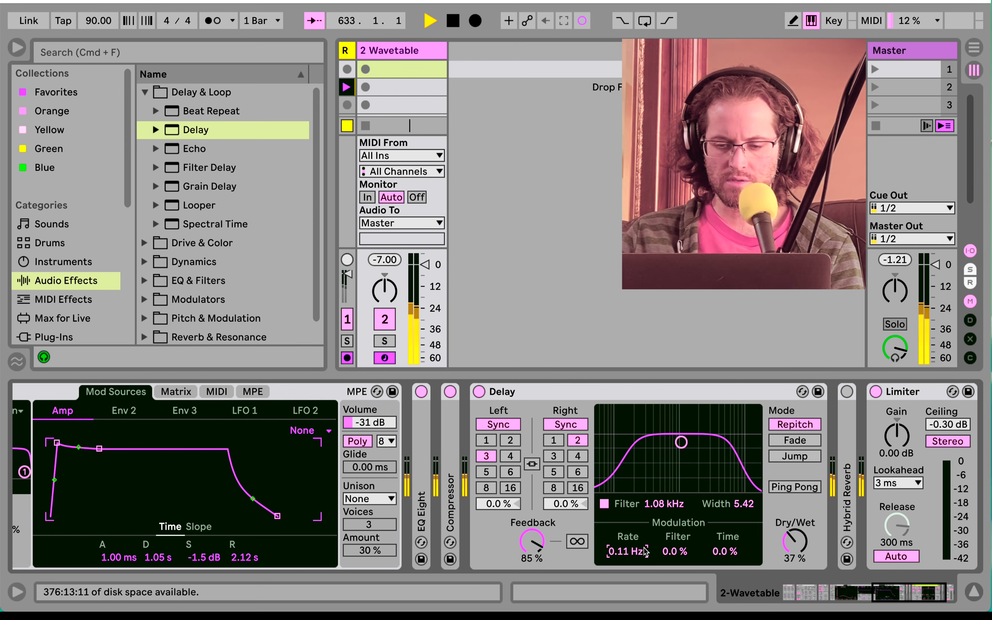
left_click(670, 552)
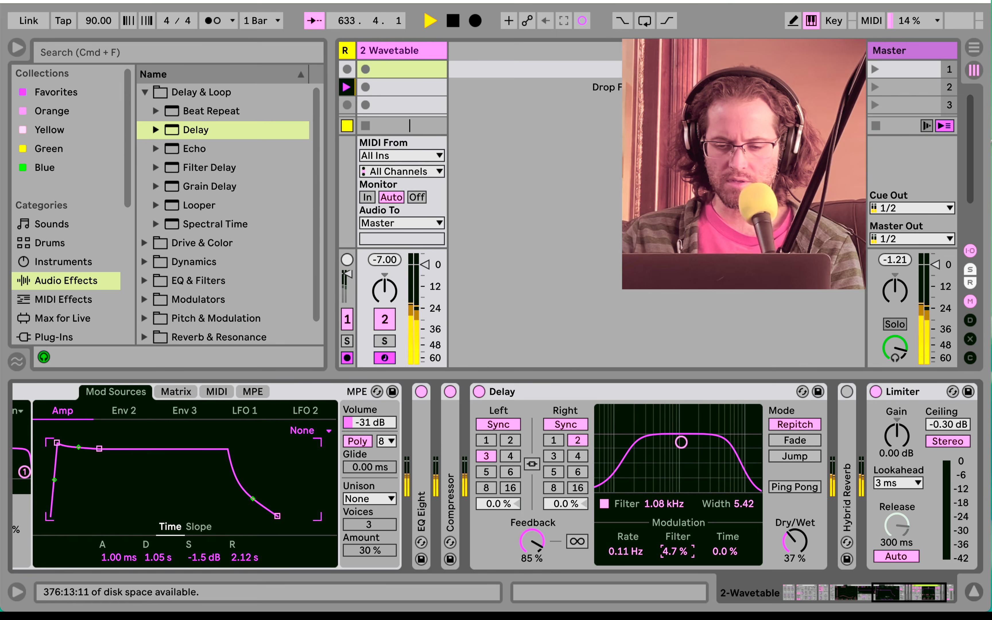
left_click_drag(676, 551, 728, 546)
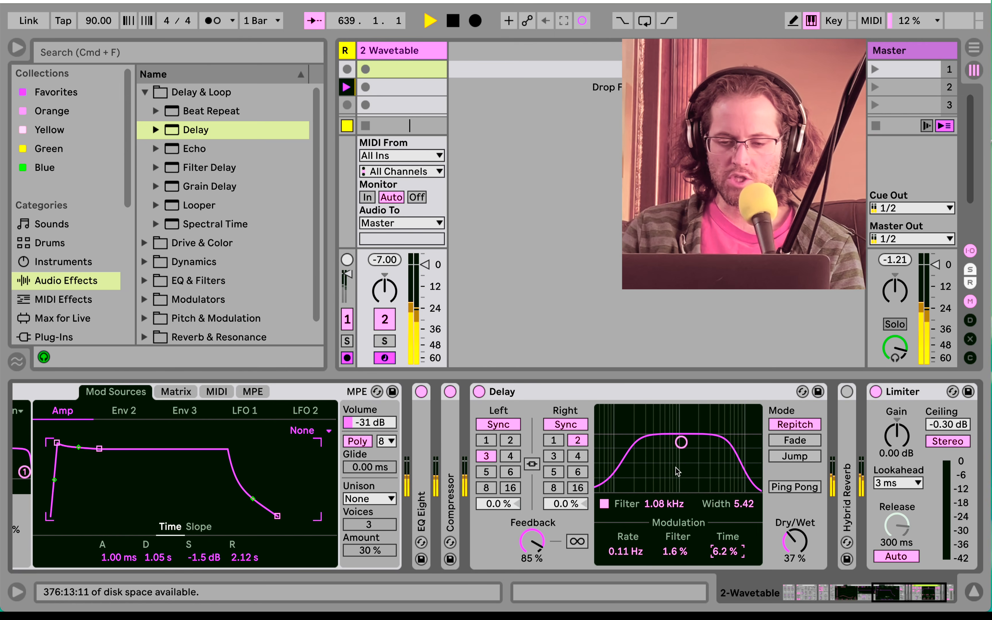
left_click_drag(676, 468, 679, 442)
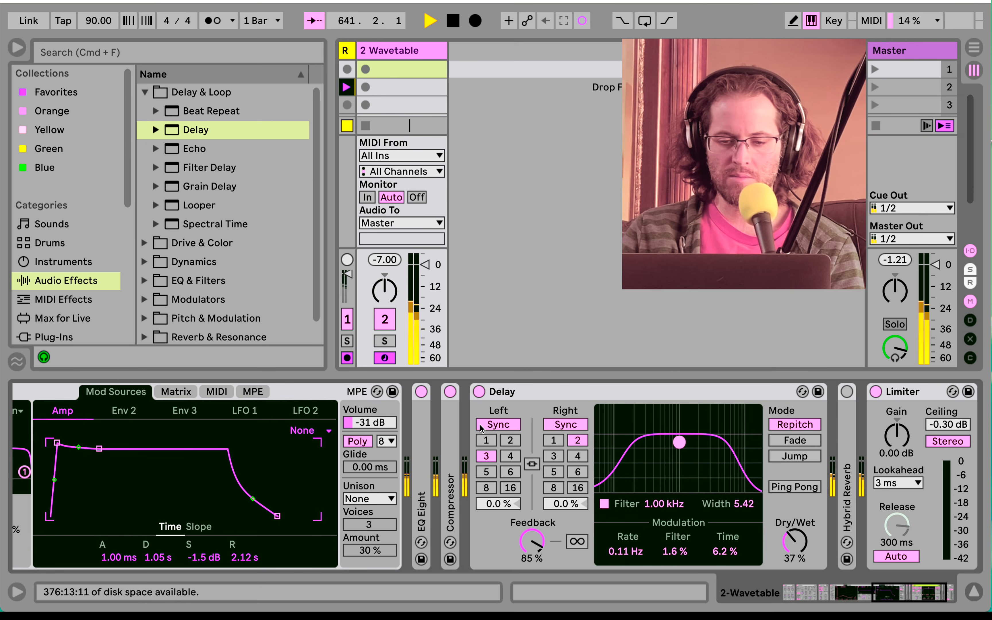
left_click_drag(662, 549, 662, 521)
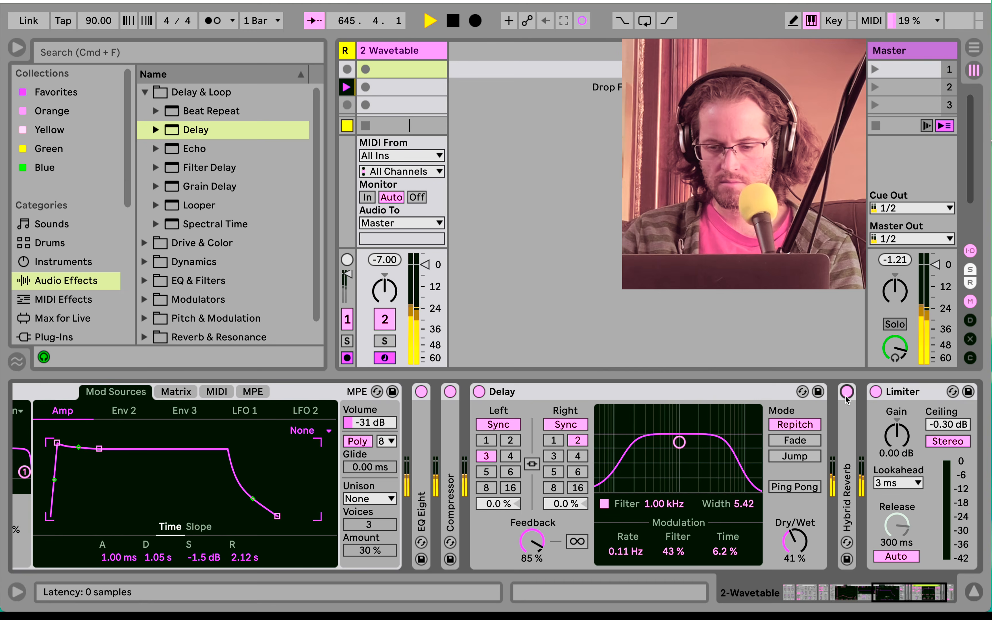
- Switch Wavetable and Note Length off and back on
scroll(561, 482, "left", 10)
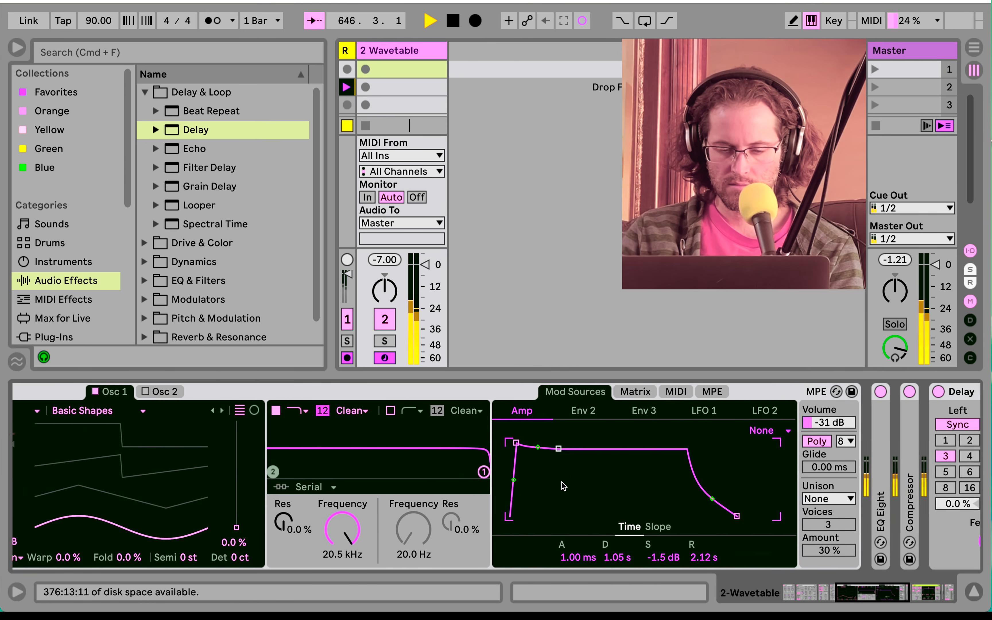
scroll(562, 482, "left", 10)
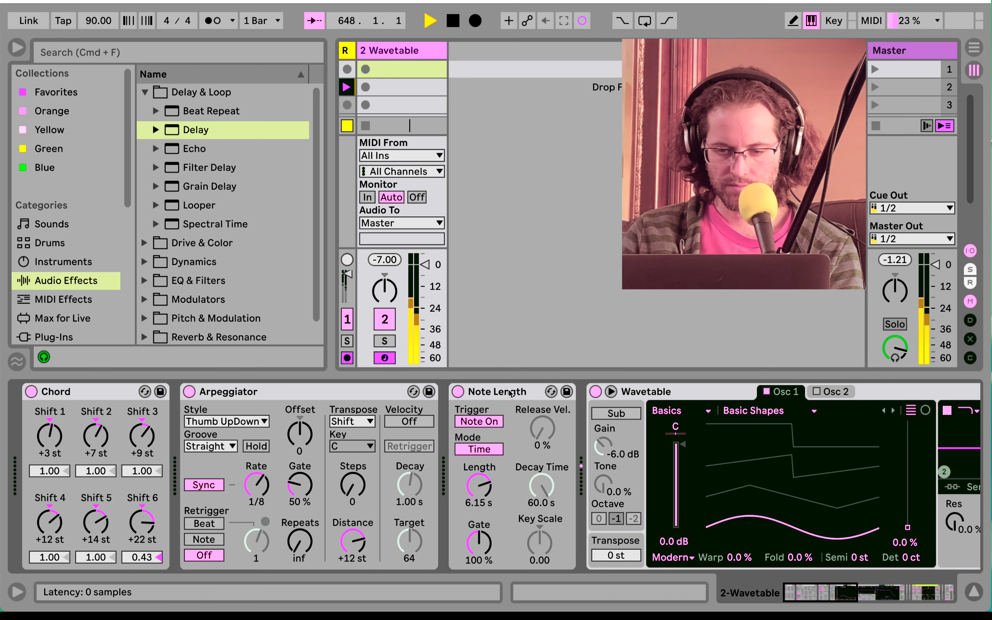
left_click(596, 392)
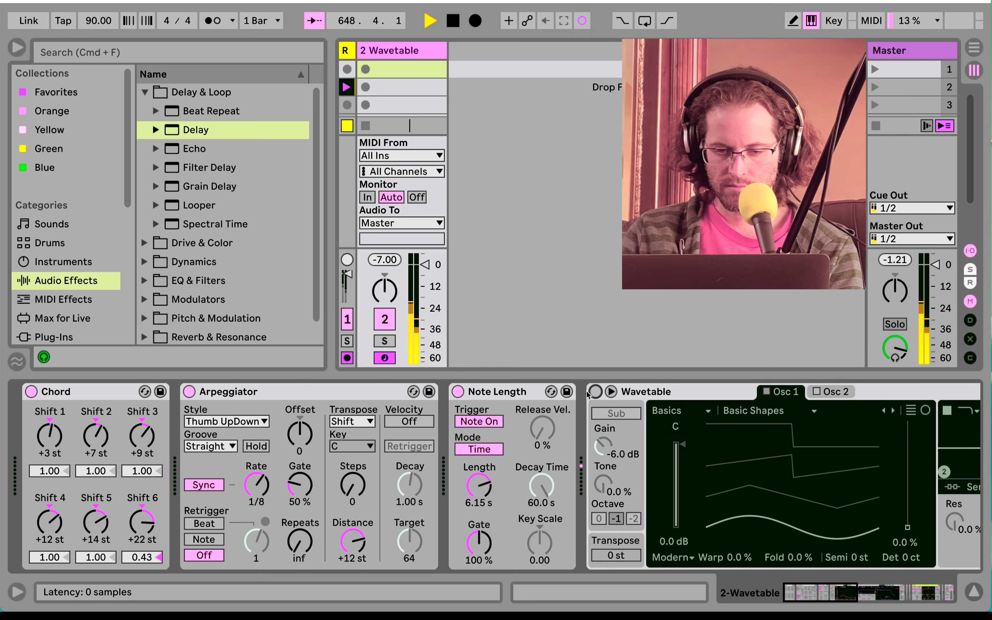
left_click(459, 392)
left_click(458, 392)
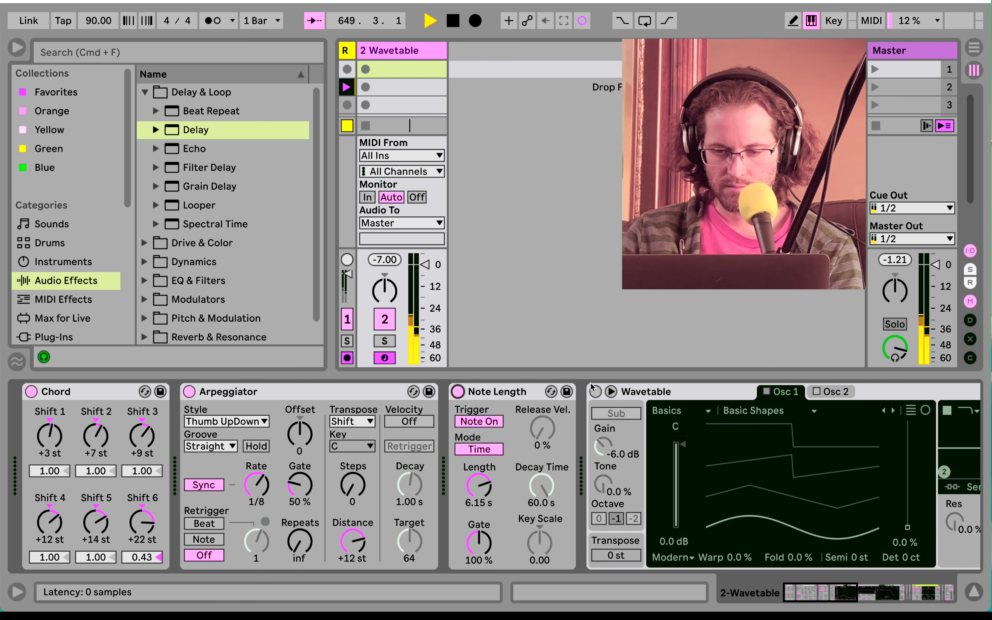
left_click(596, 392)
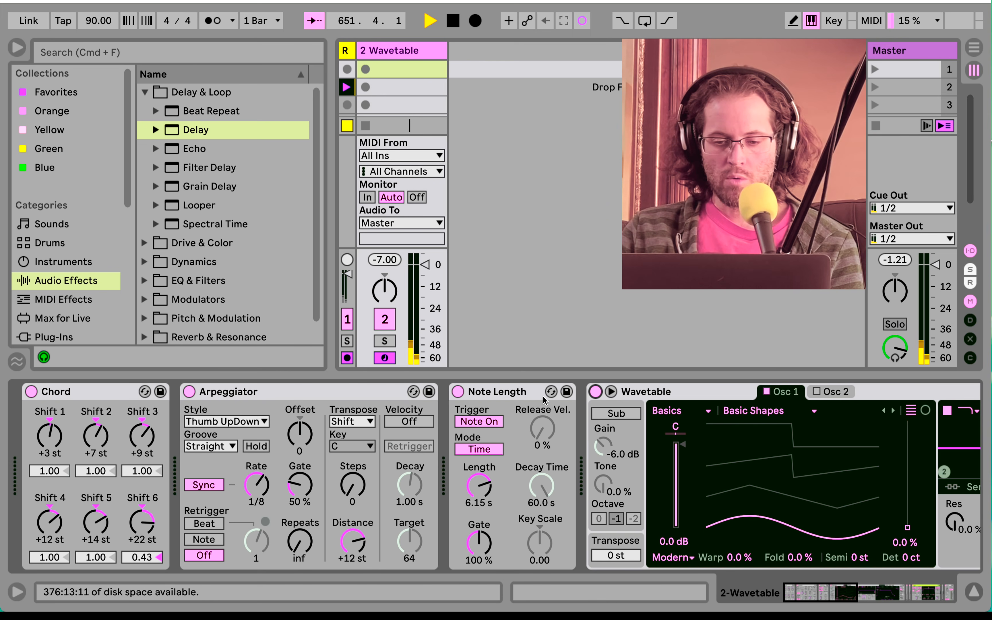
- Fold the Delay device, and change Wavetable's Osc 1 wavetable category to Collection
scroll(538, 419, "right", 15)
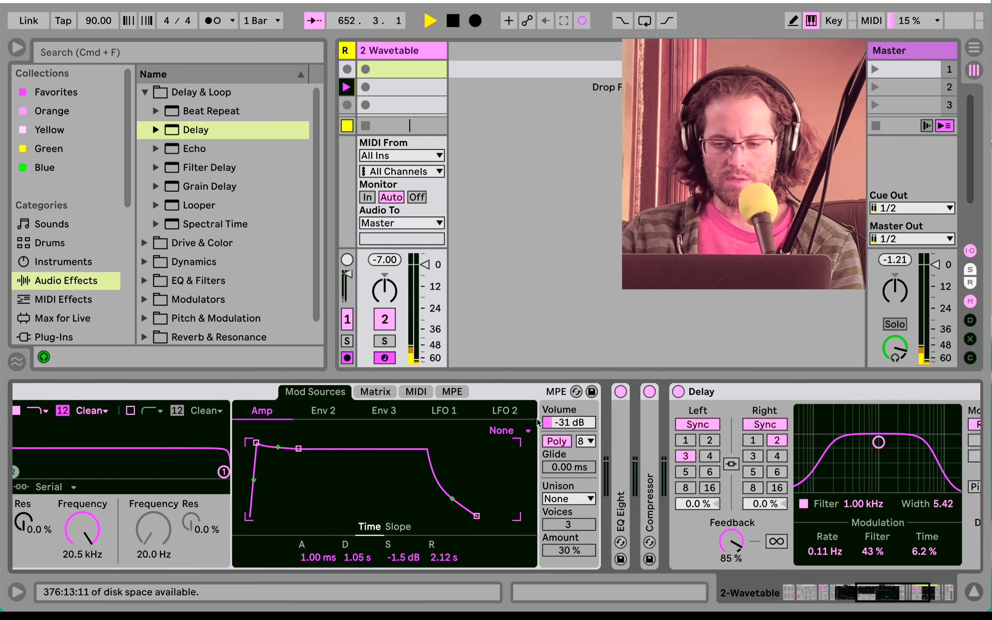
scroll(537, 420, "right", 4)
scroll(329, 419, "left", 18)
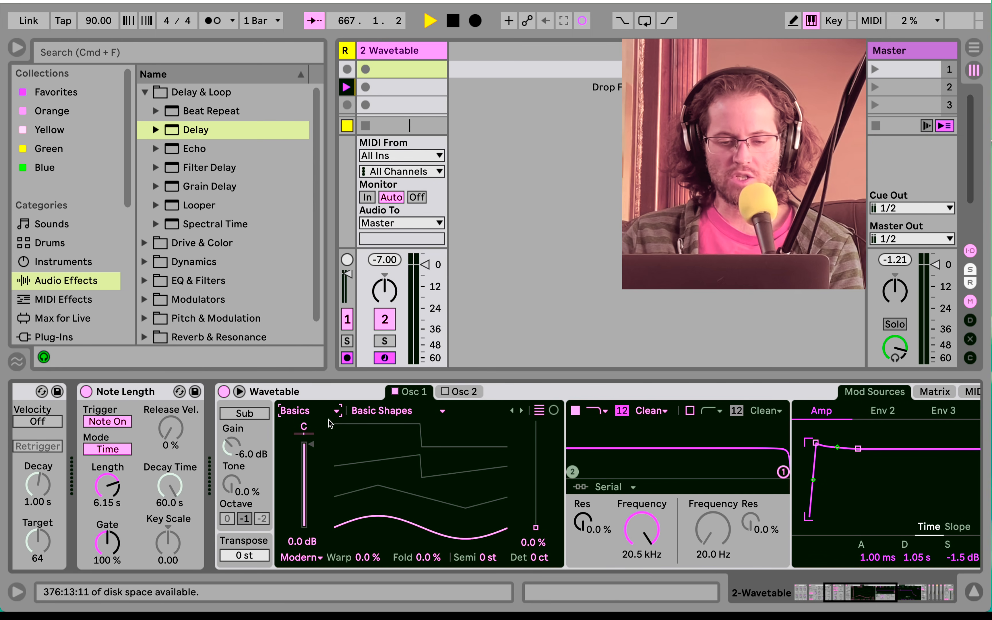
scroll(322, 411, "right", 4)
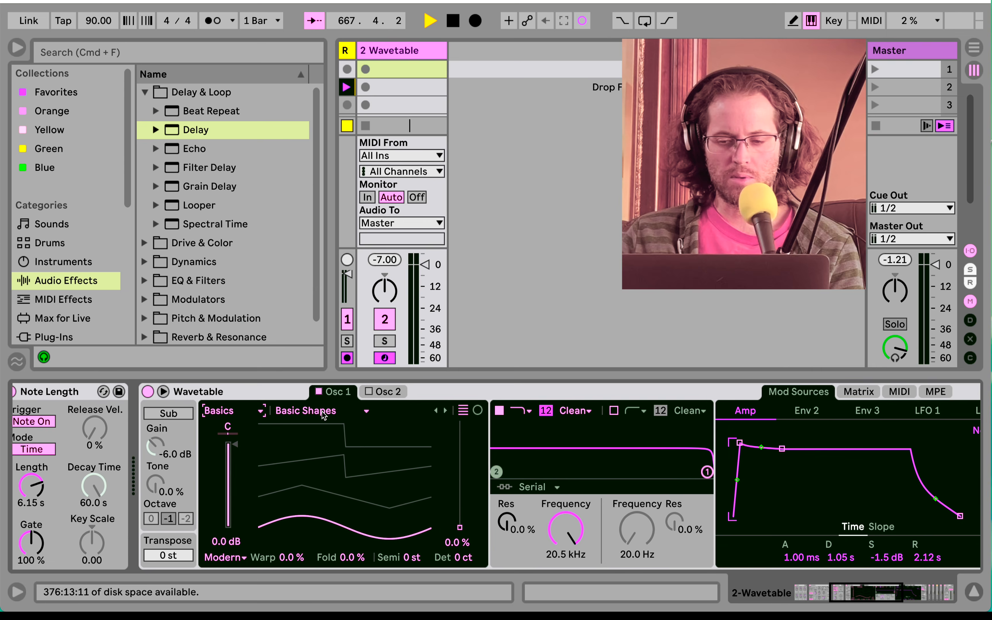
scroll(322, 412, "right", 2)
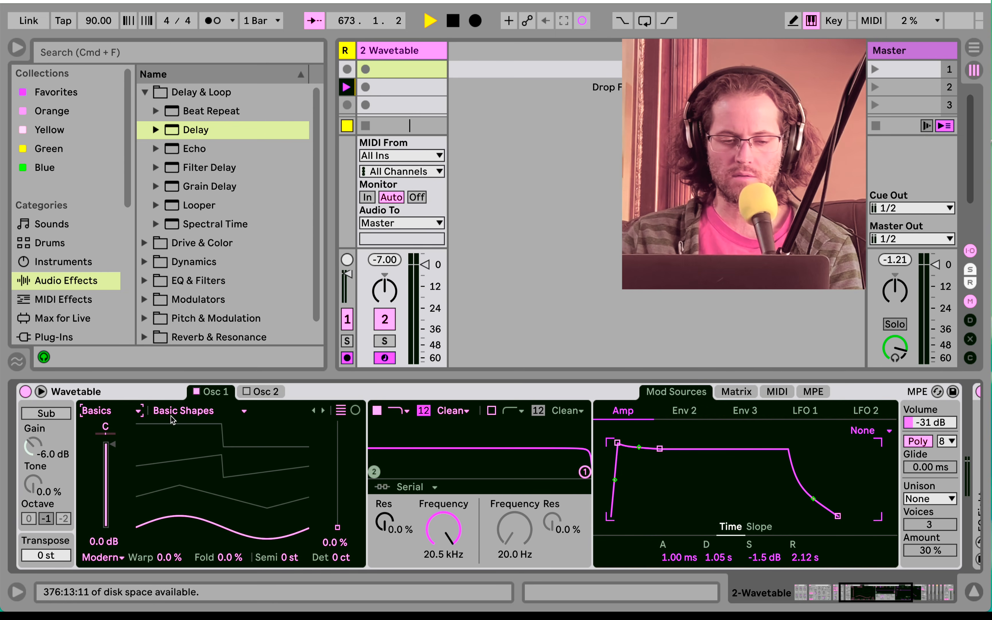
left_click(135, 412)
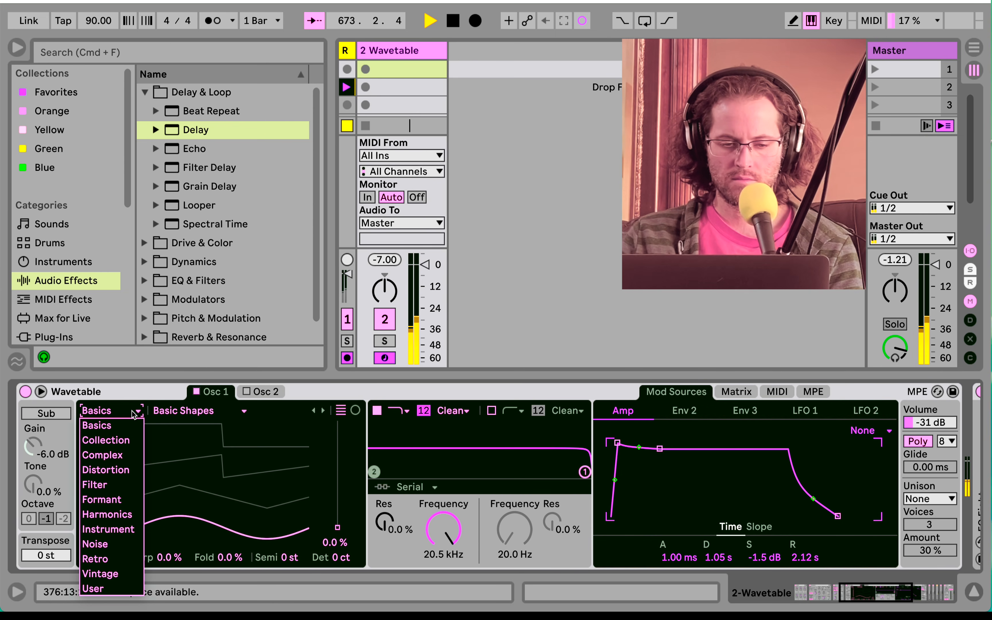
left_click(126, 440)
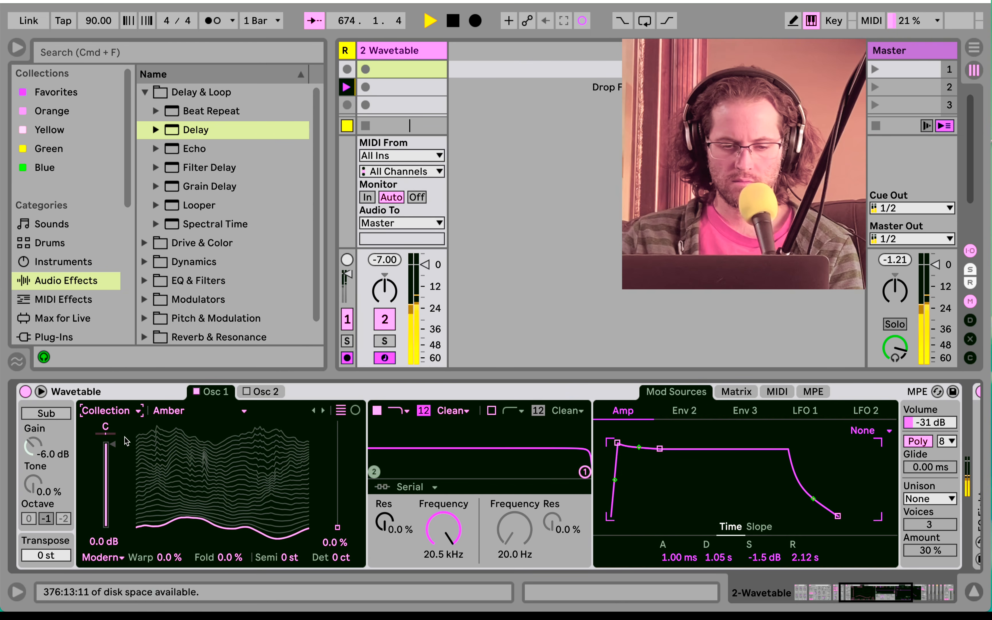
- Try the Rust and Graphite wavetables on Osc 1, set the wavetable position to 3.7 %, and settle on Amber
left_click(202, 408)
left_click(196, 337)
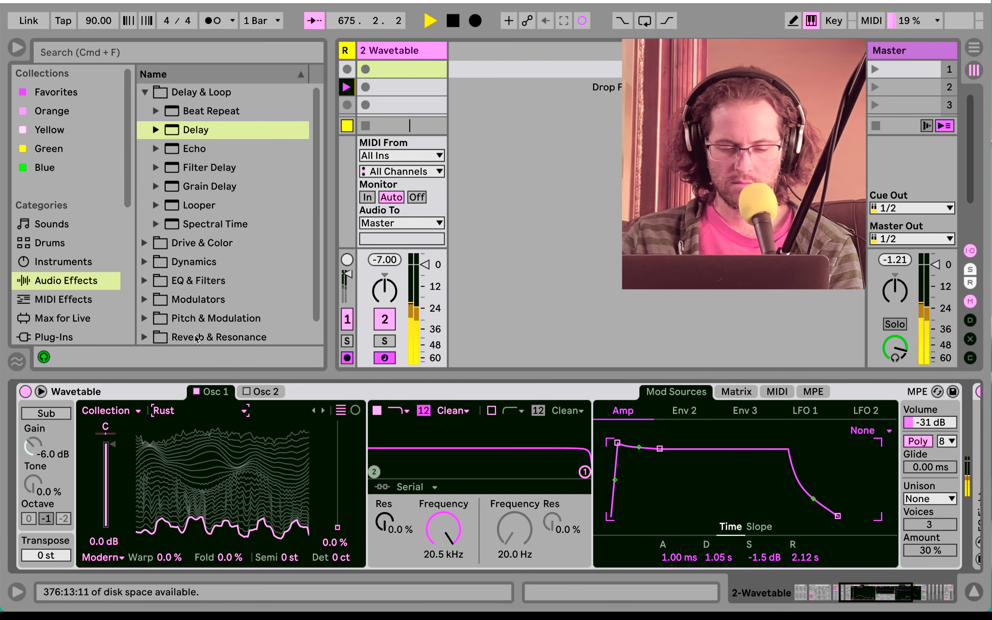
left_click(208, 410)
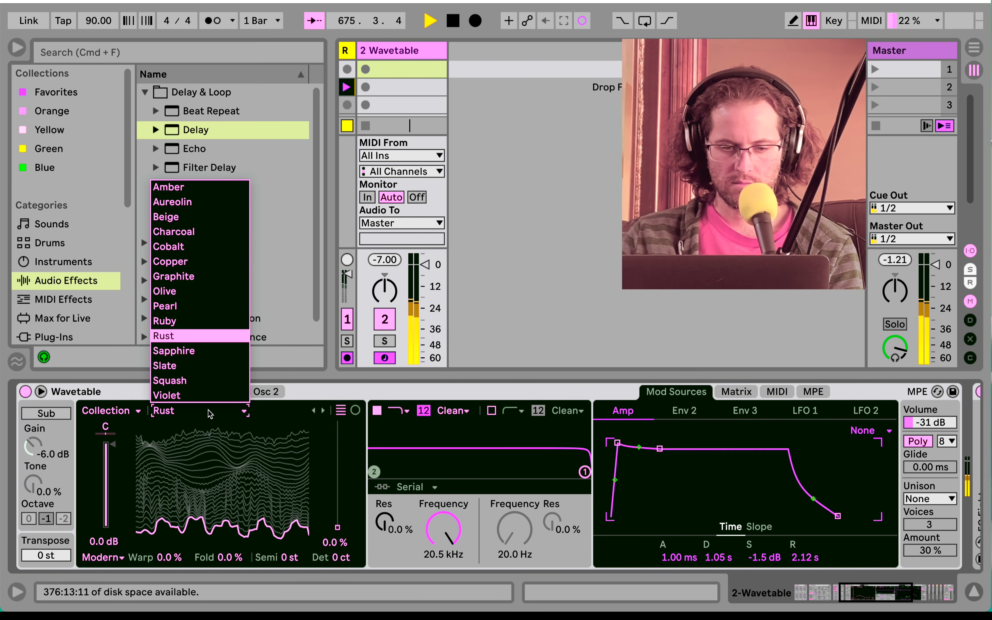
left_click(202, 281)
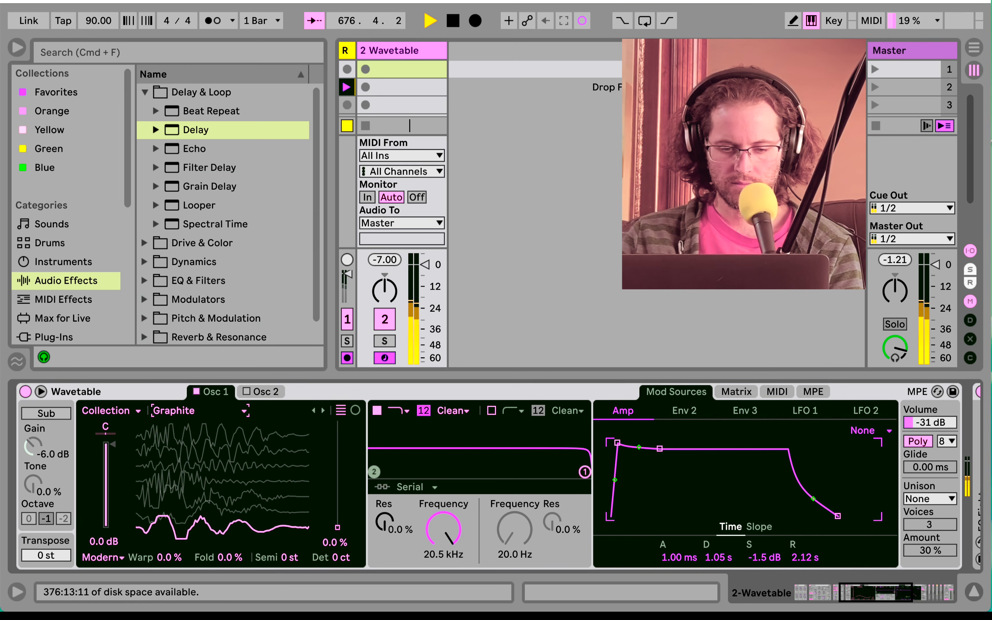
left_click_drag(337, 527, 338, 523)
left_click(187, 410)
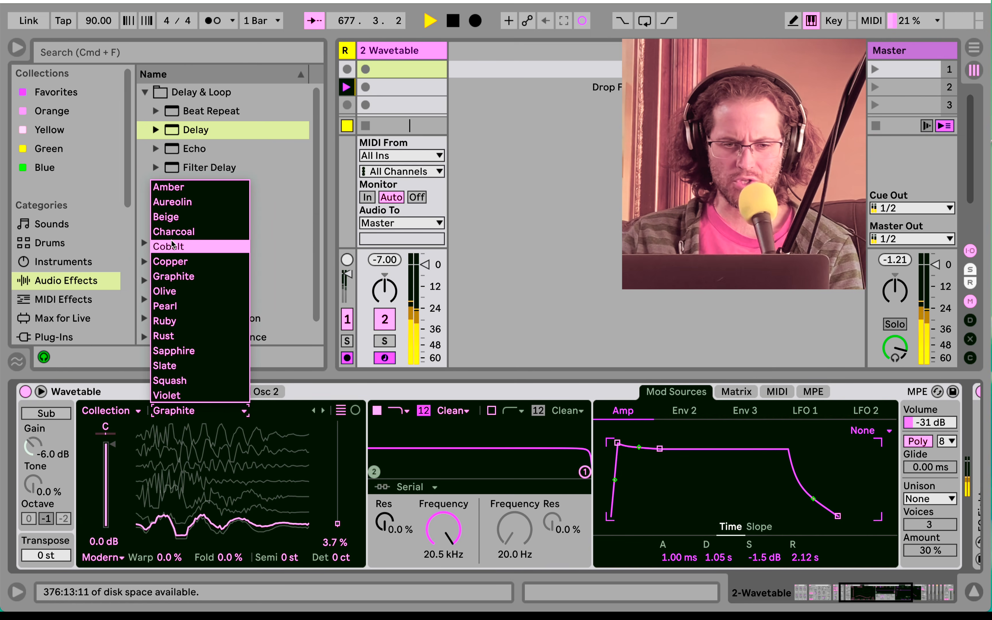
left_click(183, 189)
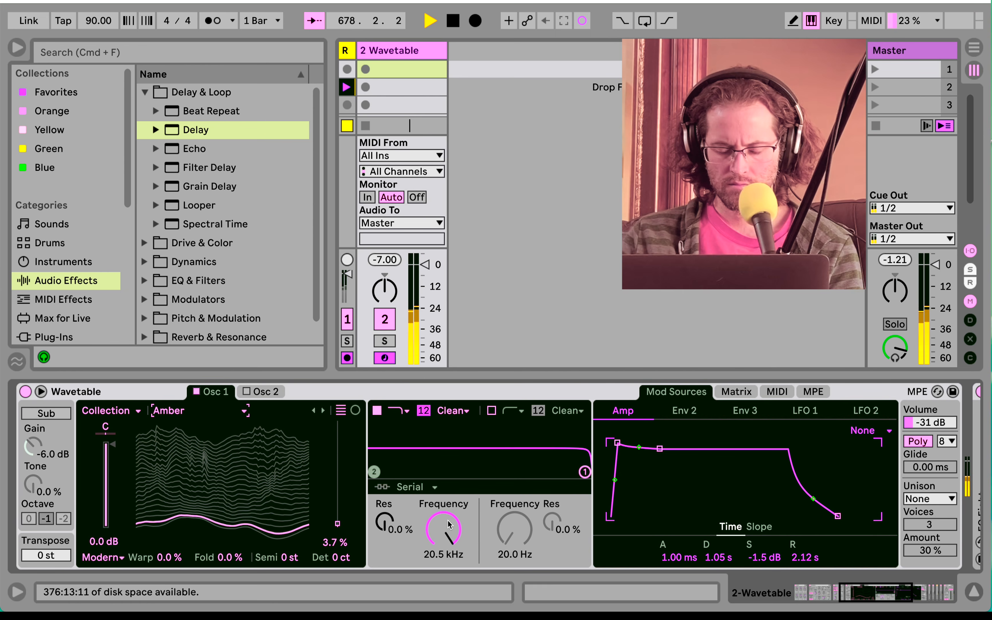
- Set Wavetable's Filter 1 to 811 Hz with 31 % resonance, the MS2 circuit type and 3.00 dB of drive
left_click_drag(584, 472, 487, 460)
left_click(453, 411)
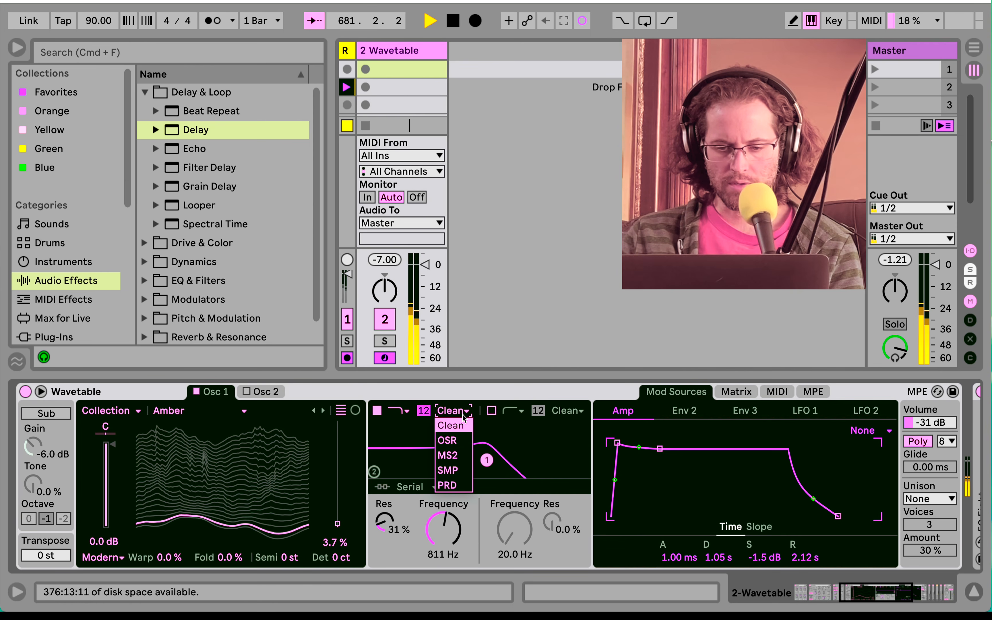
left_click(459, 453)
left_click_drag(396, 552, 396, 549)
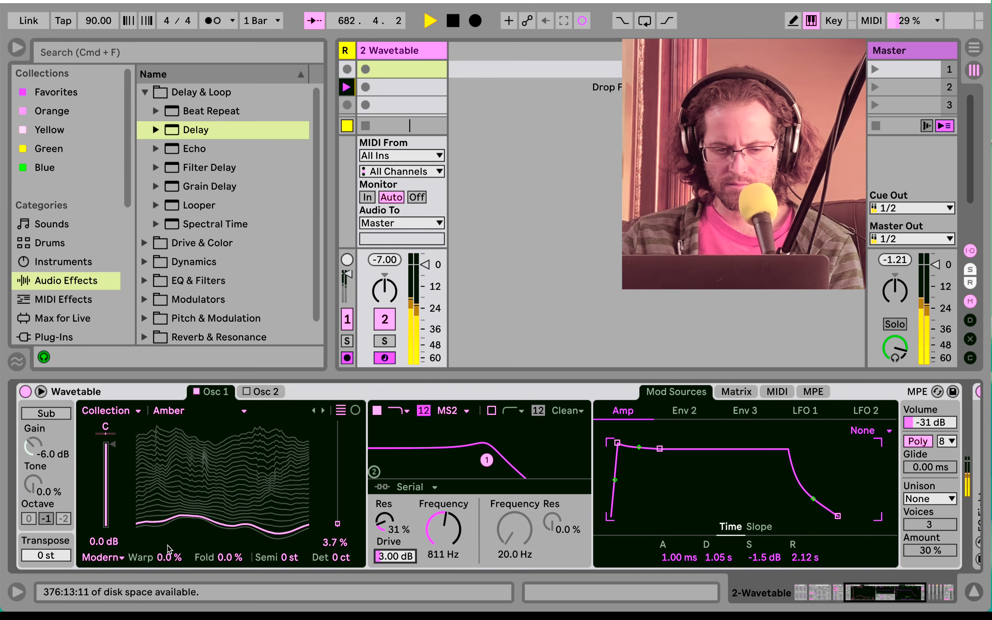
- Try Osc 1's warp at 25 %, and return it to 0.0 %
left_click_drag(163, 563, 163, 549)
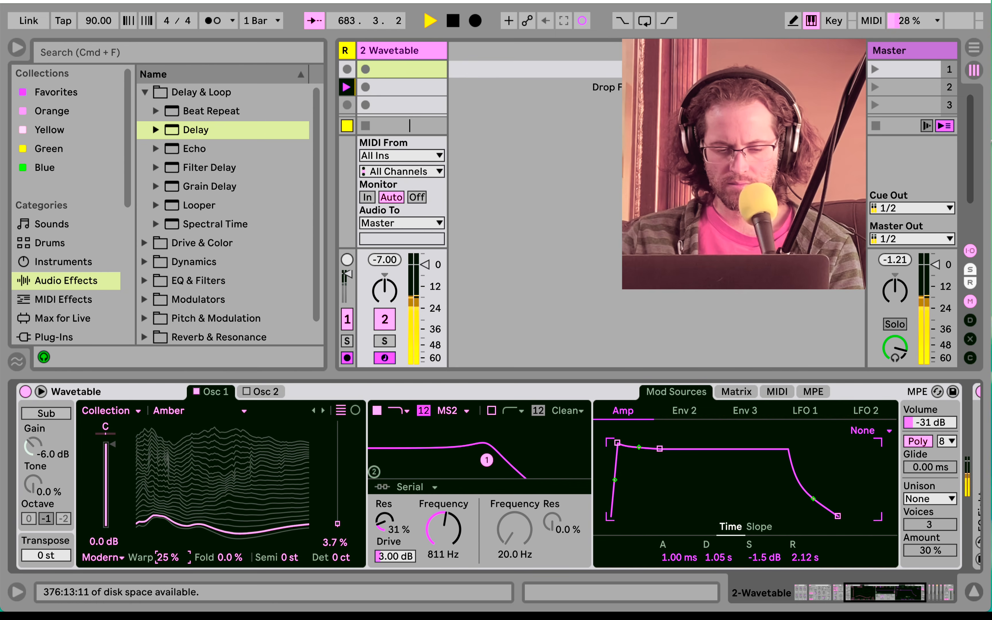
left_click_drag(163, 550, 163, 564)
double_click(163, 560)
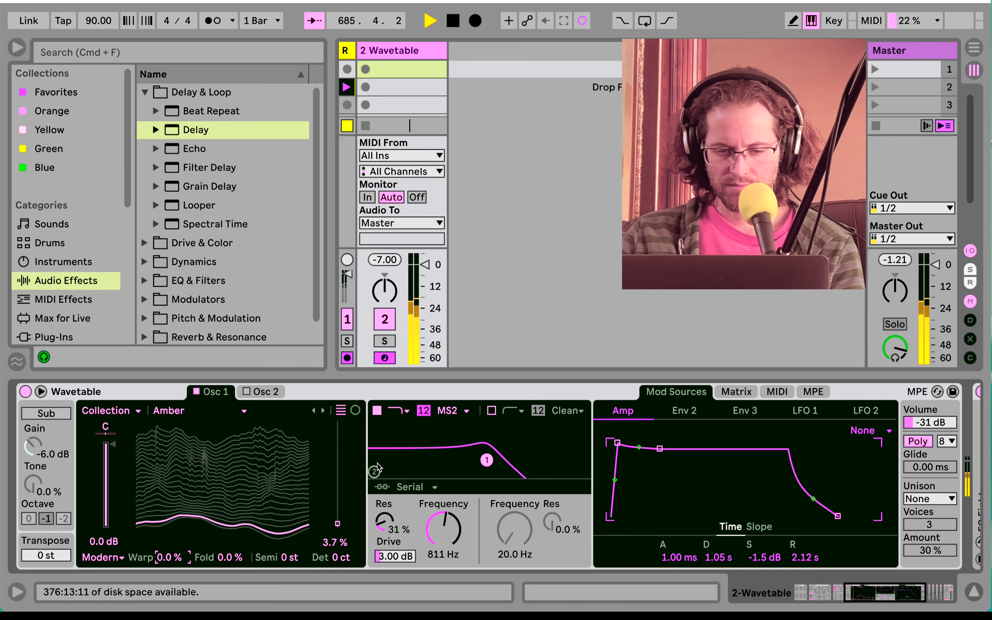
- Set Osc 1's wavetable position to 46 % and lengthen the amp envelope's release to 3.38 s
left_click_drag(339, 525, 339, 478)
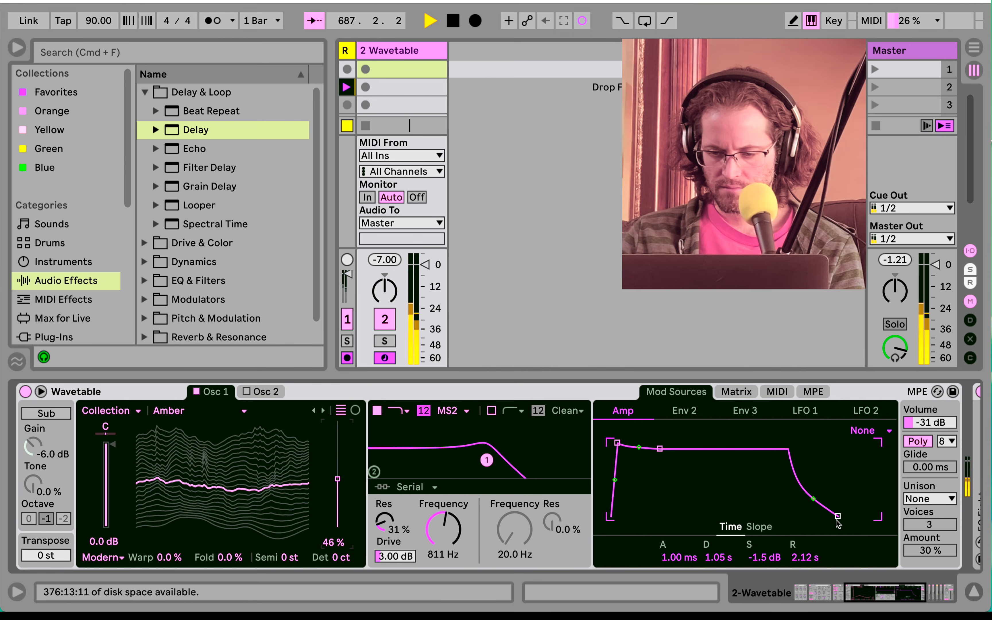
left_click_drag(838, 517, 845, 518)
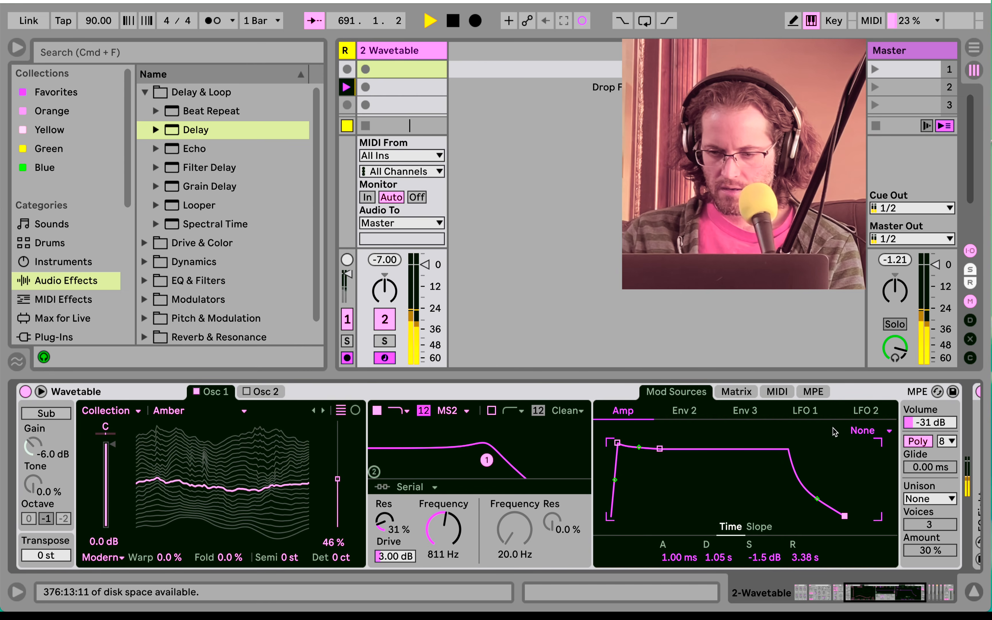
- Slow LFO 1 to 0.08 Hz with retrigger off, and modulate Osc 1 Pos with it by 7.8
left_click(814, 414)
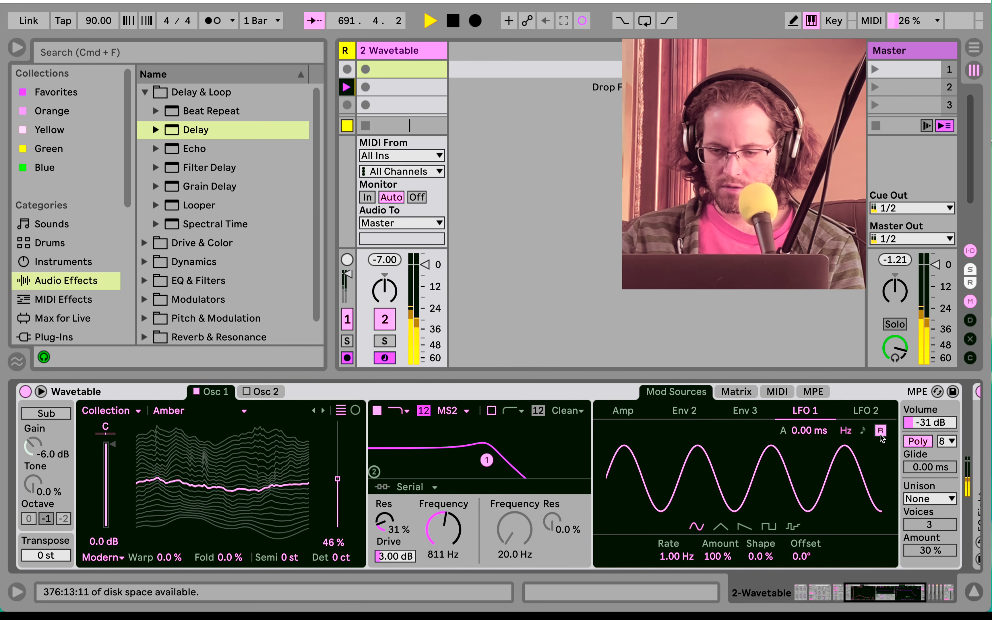
left_click_drag(678, 557, 677, 590)
left_click(736, 392)
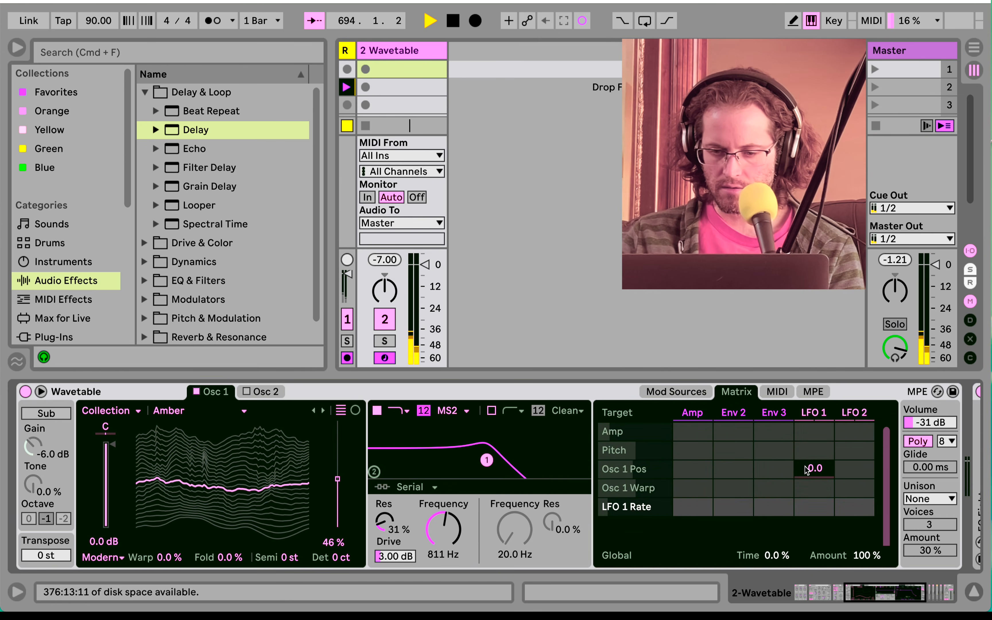
left_click_drag(814, 469, 814, 453)
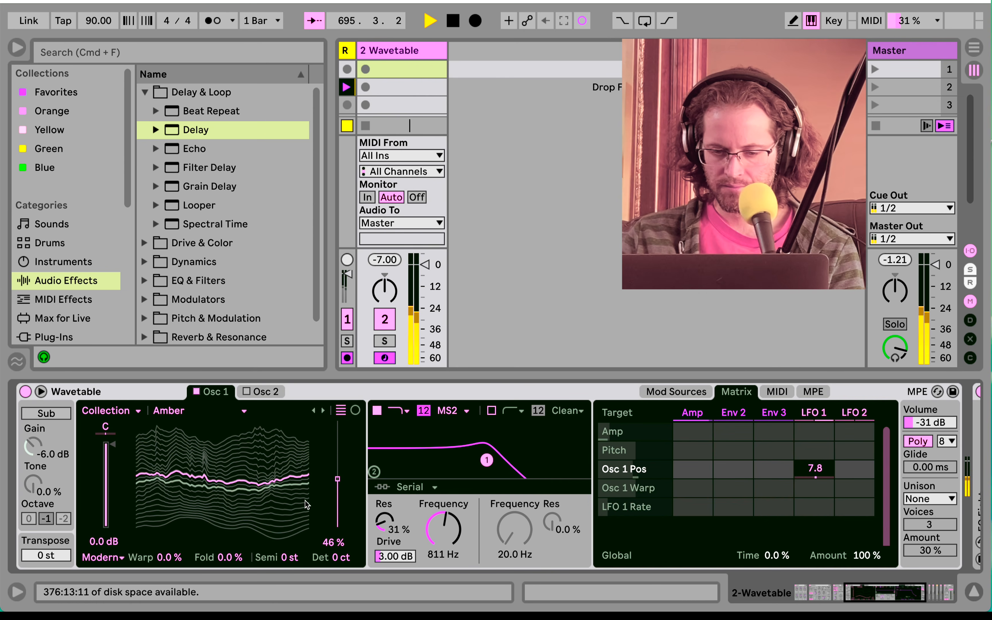
- Slow LFO 2 to 0.02 Hz with retrigger off, and modulate Filter 1 Freq with it by 17
left_click(867, 412)
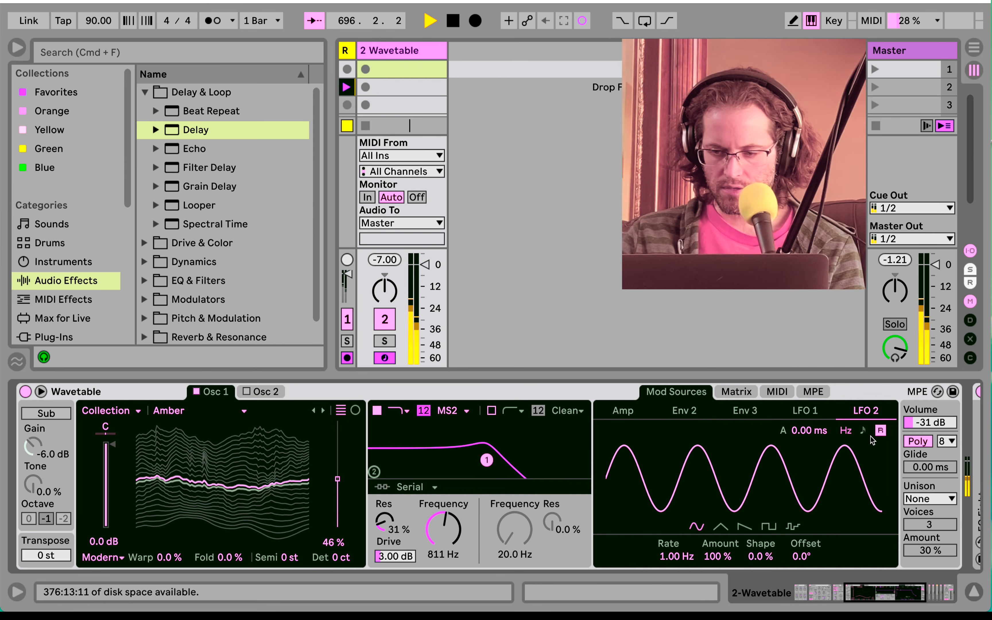
left_click_drag(677, 556, 676, 593)
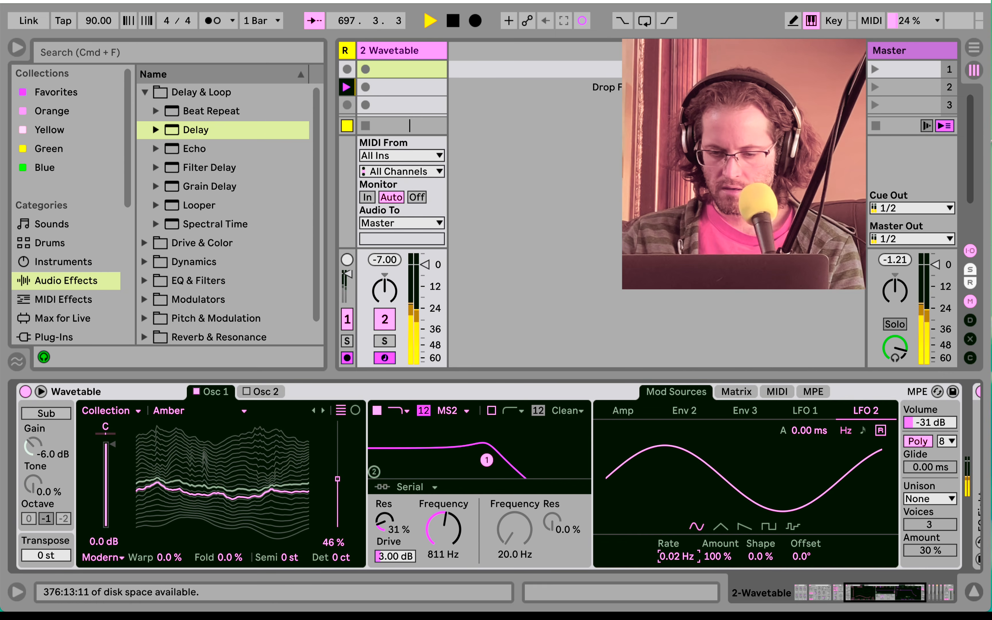
left_click(741, 394)
left_click(450, 520)
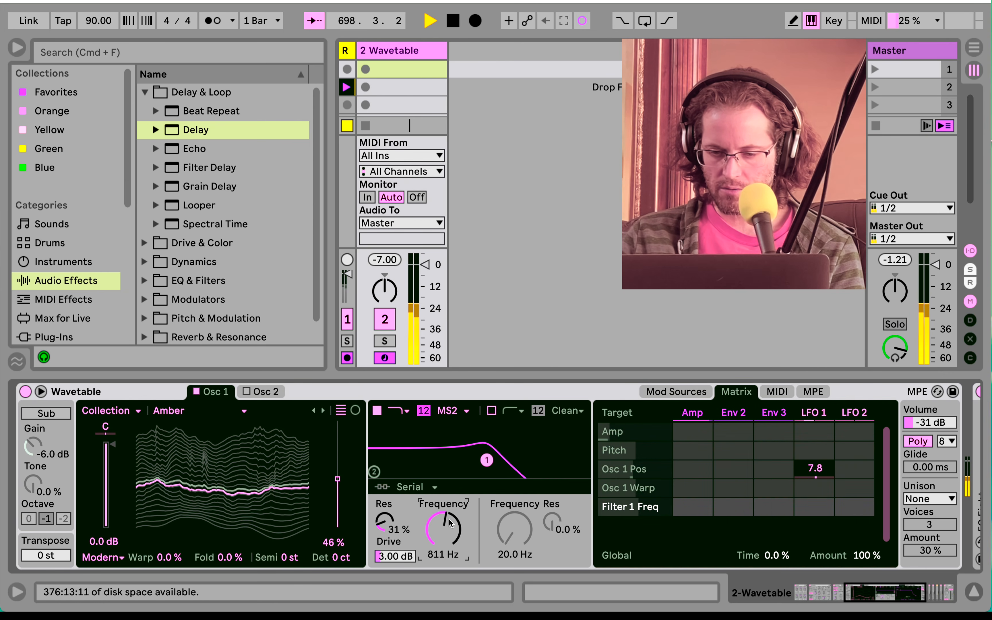
left_click_drag(849, 511, 848, 484)
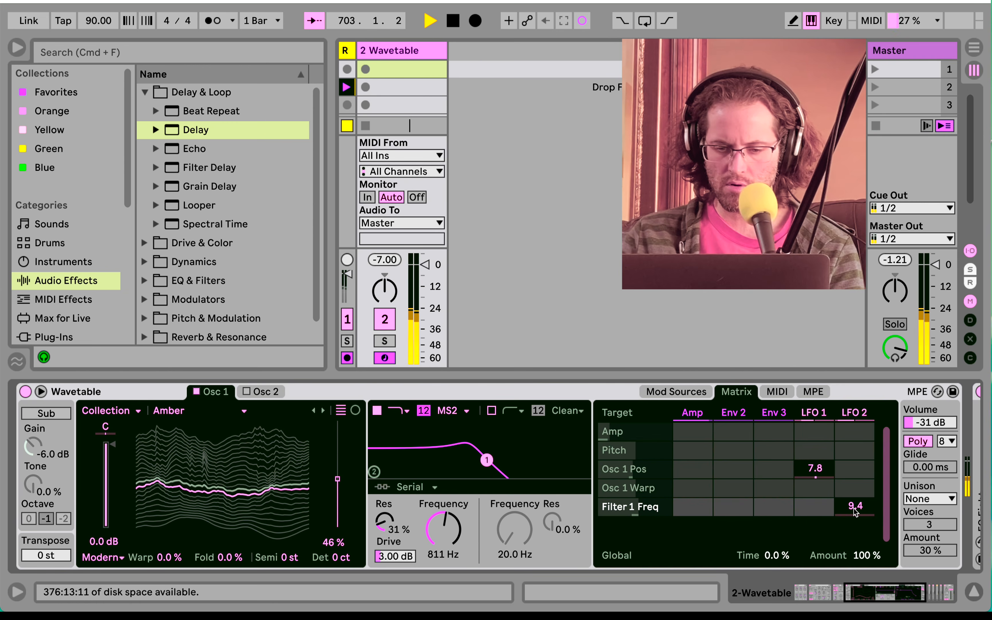
left_click_drag(855, 510, 855, 498)
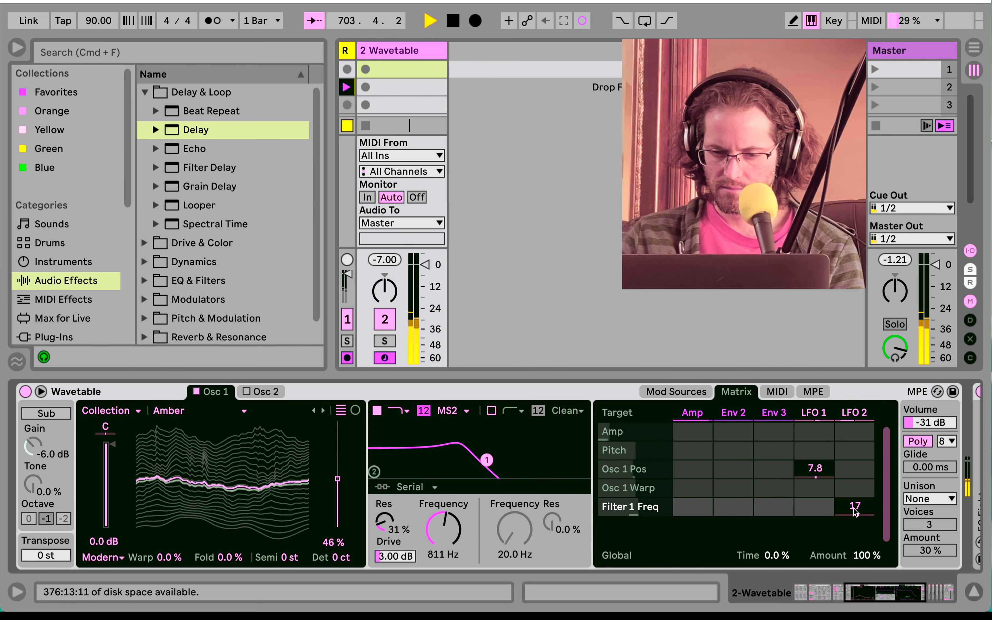
- Check the settings of both LFOs, and set LFO 2's modulation of Filter 1 Freq to 9.4
left_click(854, 412)
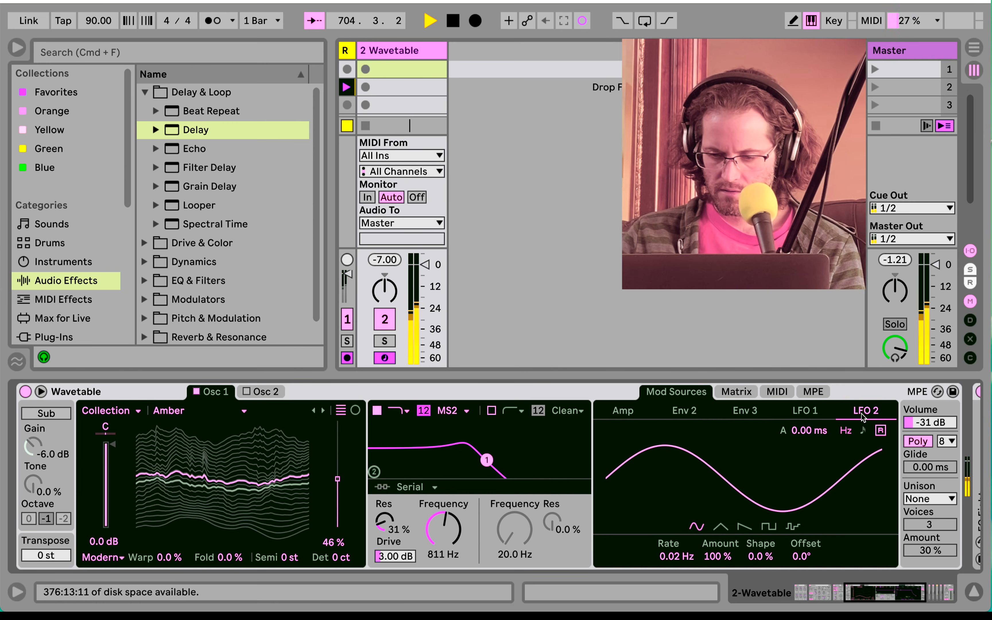
left_click(808, 412)
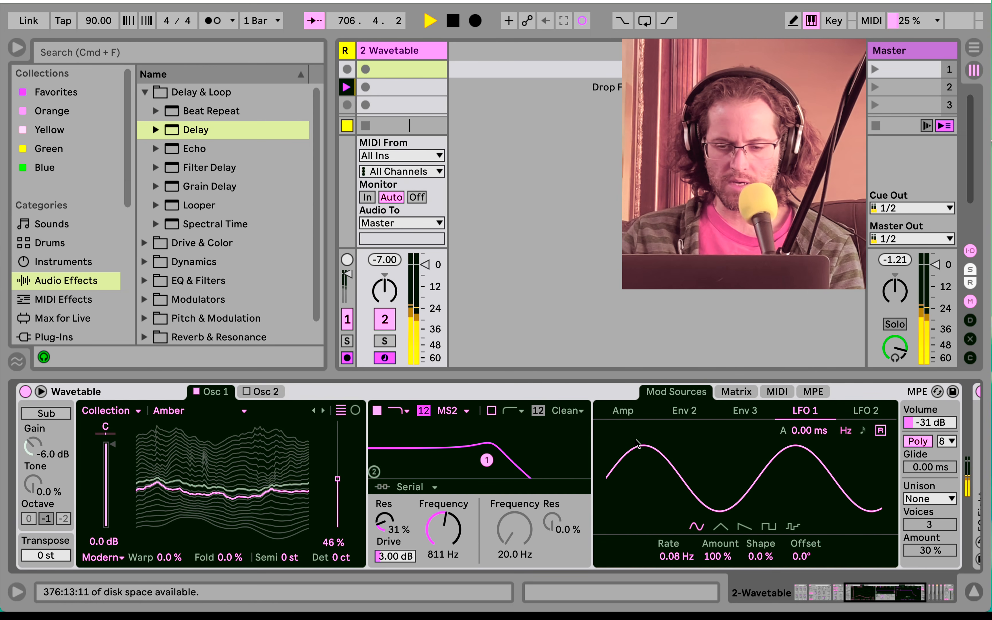
scroll(636, 440, "left", 3)
scroll(636, 440, "left", 1)
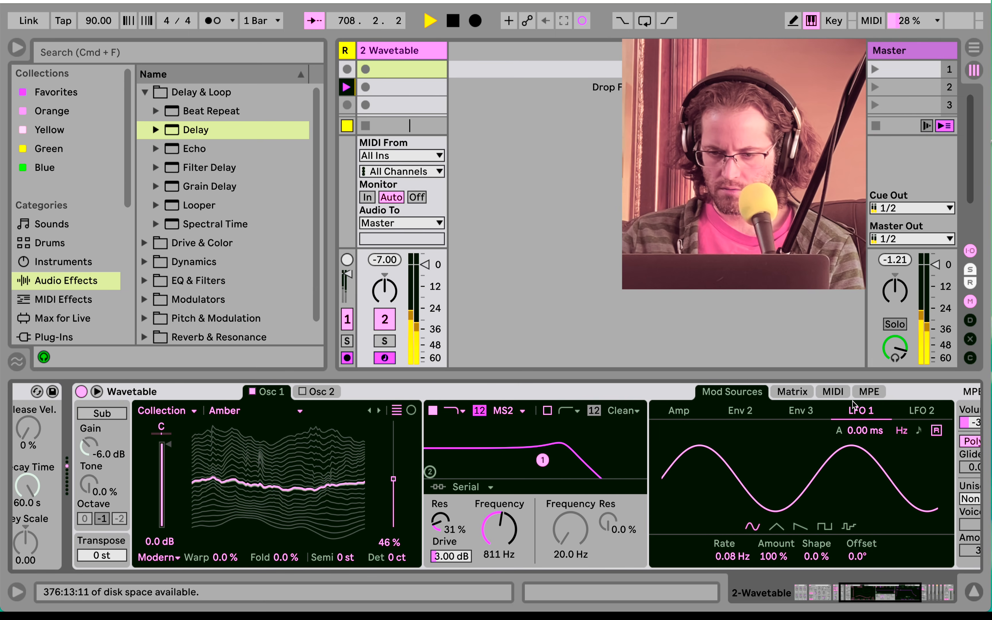
left_click(804, 397)
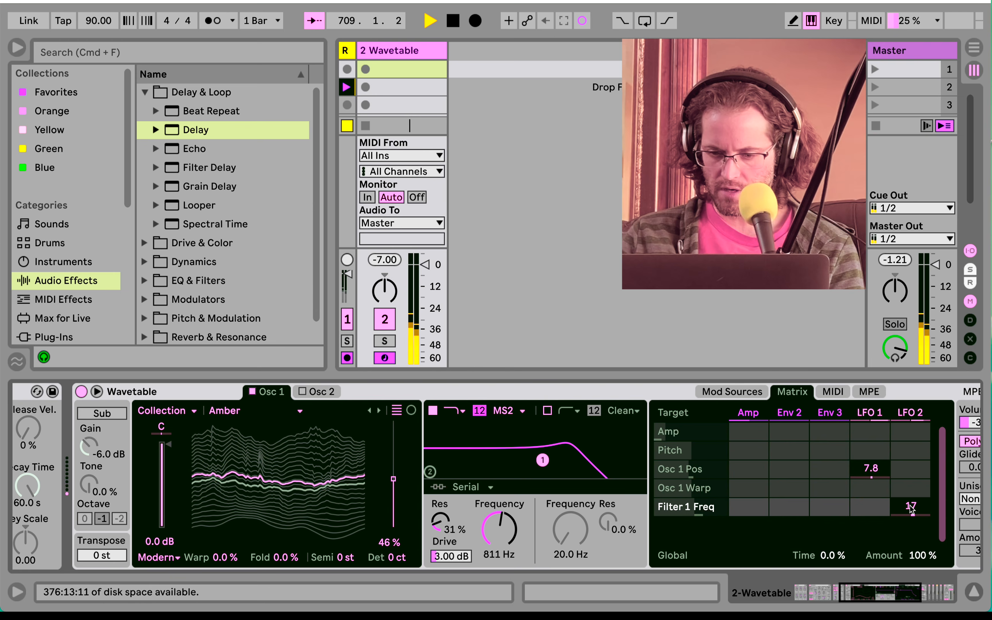
left_click_drag(911, 507, 910, 519)
- Disarm the Wavetable track and duplicate it with its whole device chain
scroll(912, 509, "left", 12)
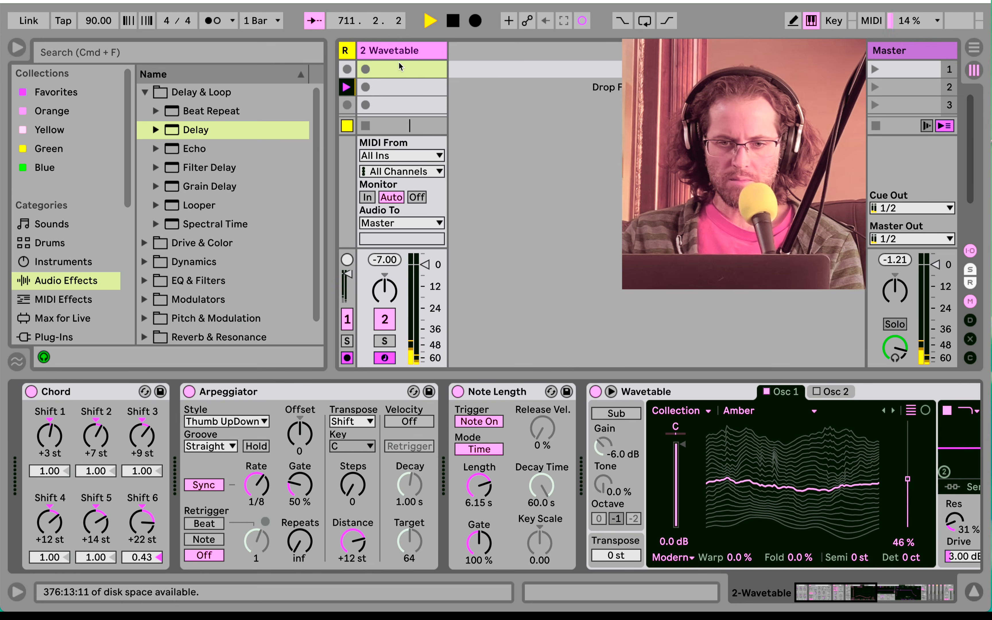
left_click(385, 358)
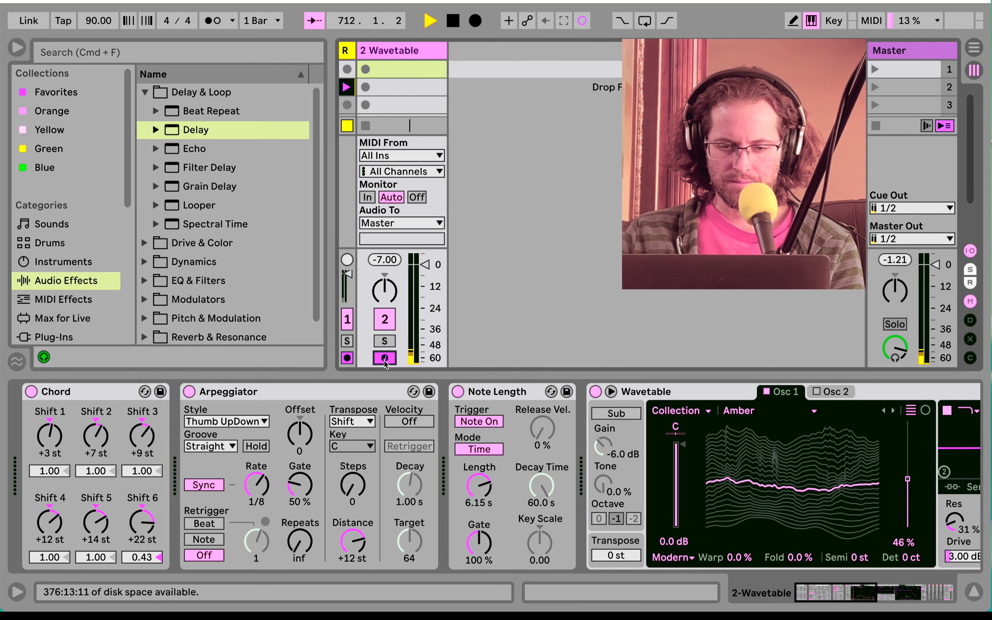
left_click(388, 59)
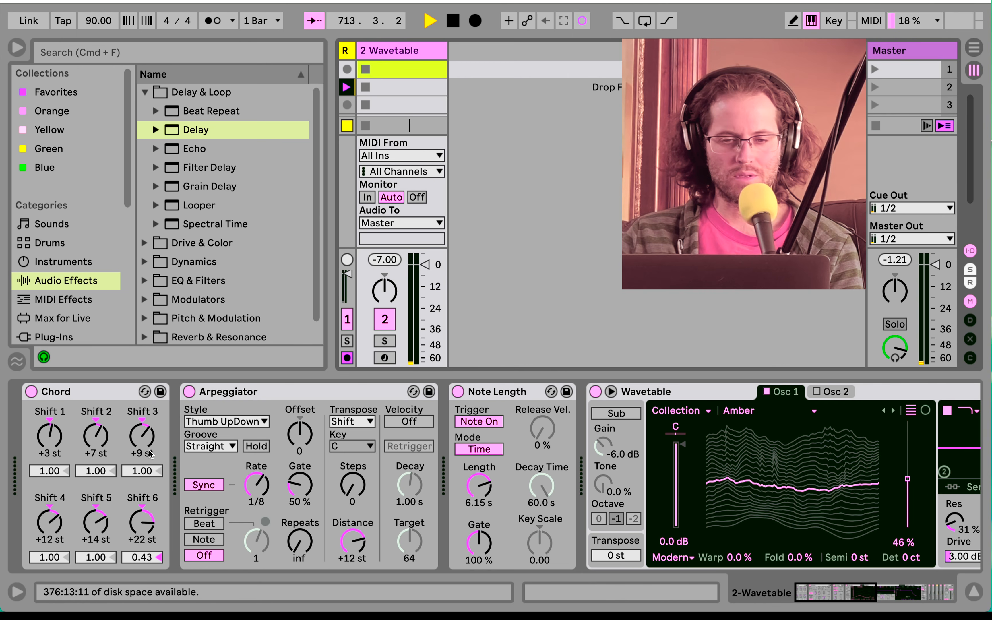
left_click(399, 55)
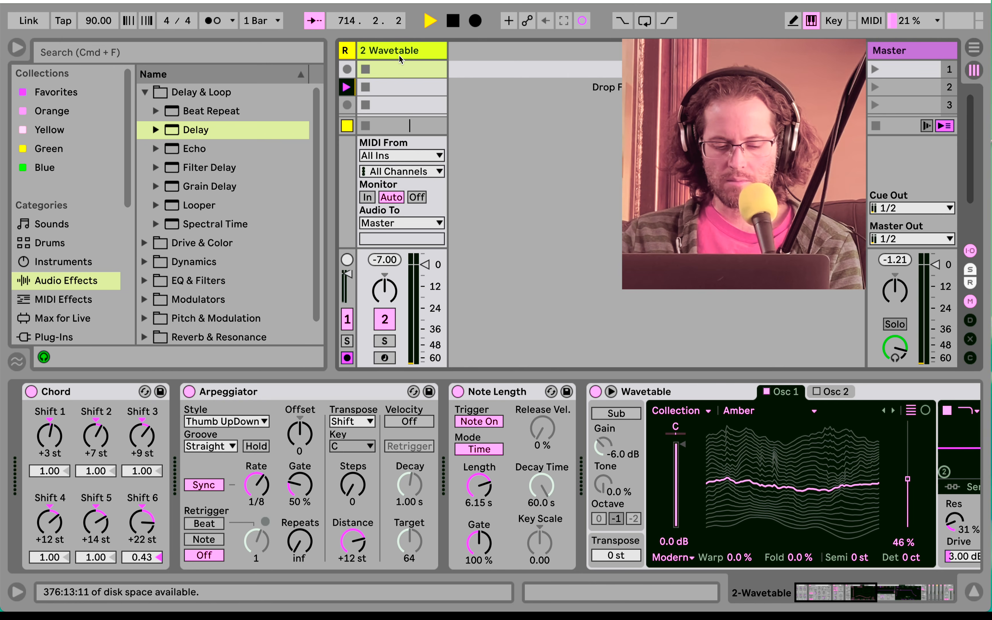
key("super+d")
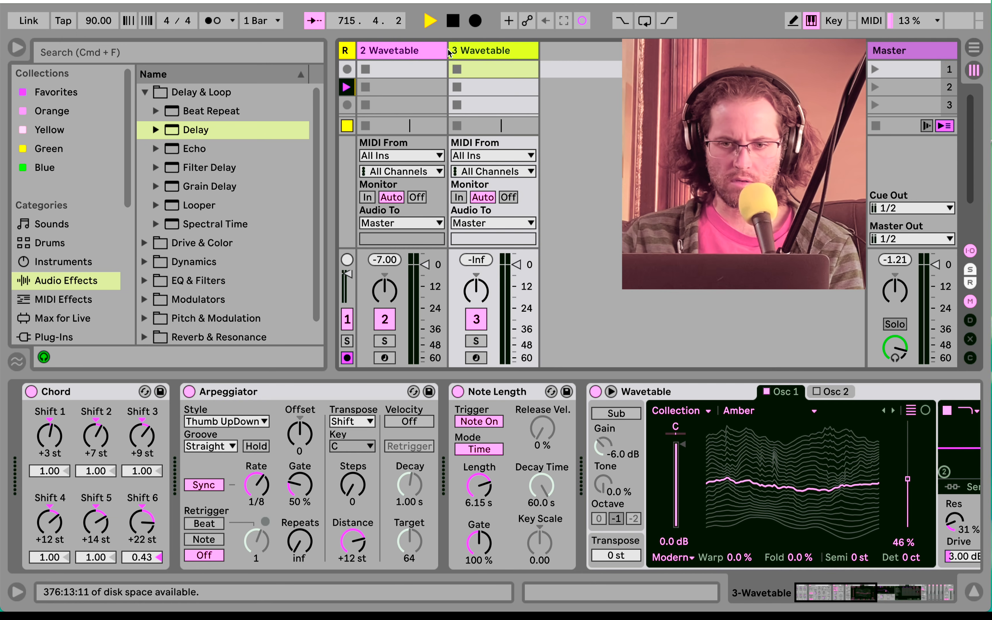
- Collapse track 2 to its narrow width, then arm the duplicated track 3 and colour it yellow
left_click_drag(447, 53, 404, 54)
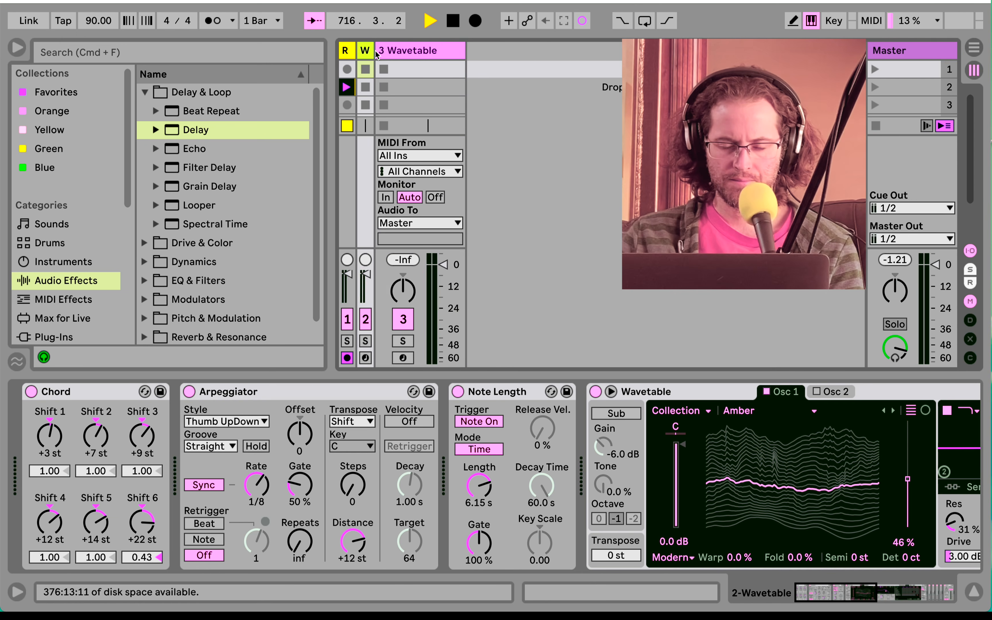
left_click(402, 55)
left_click(403, 358)
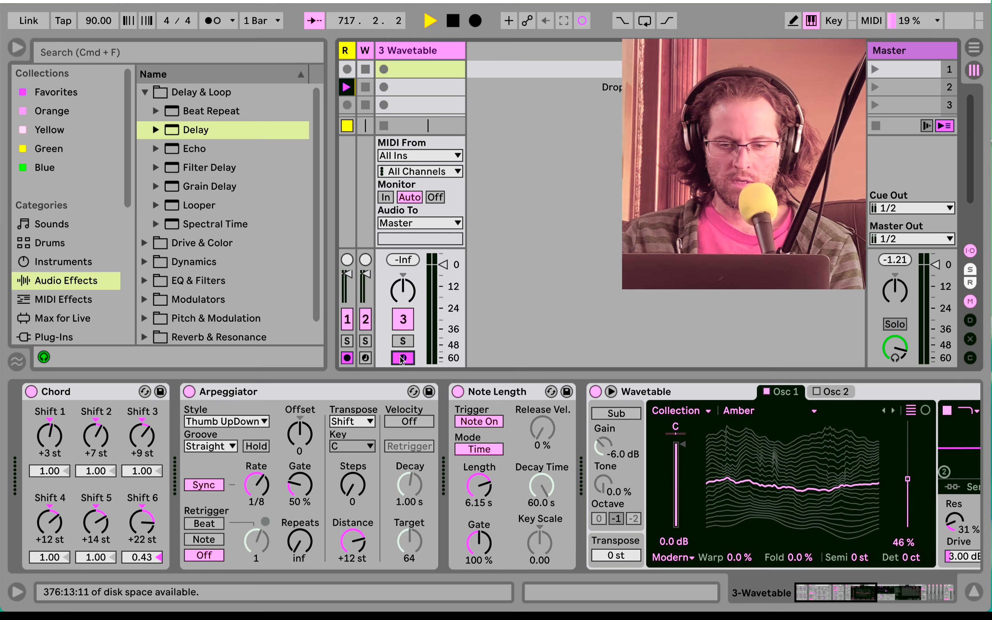
right_click(415, 61)
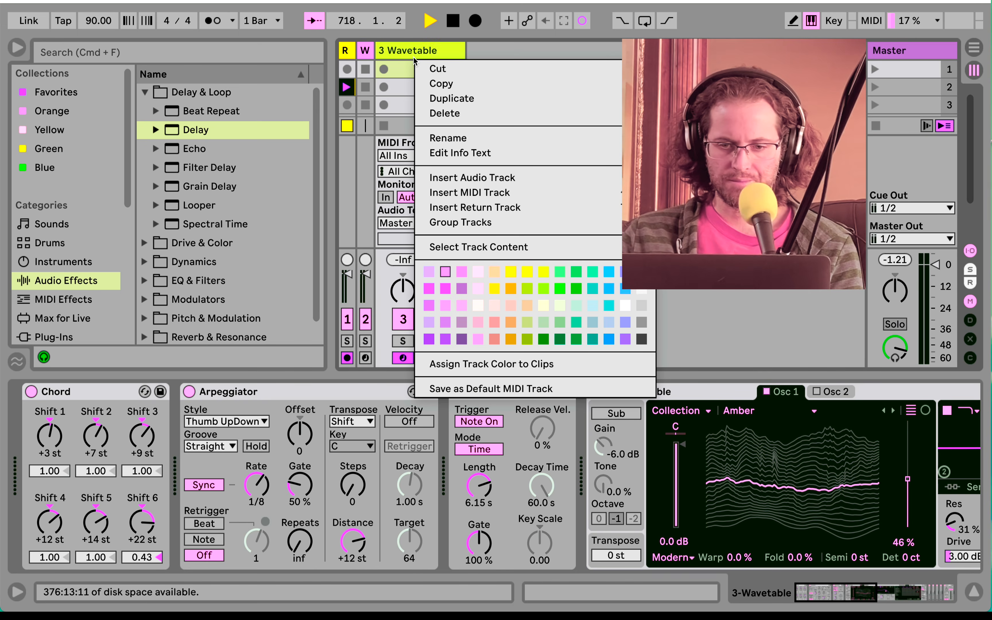
left_click(495, 293)
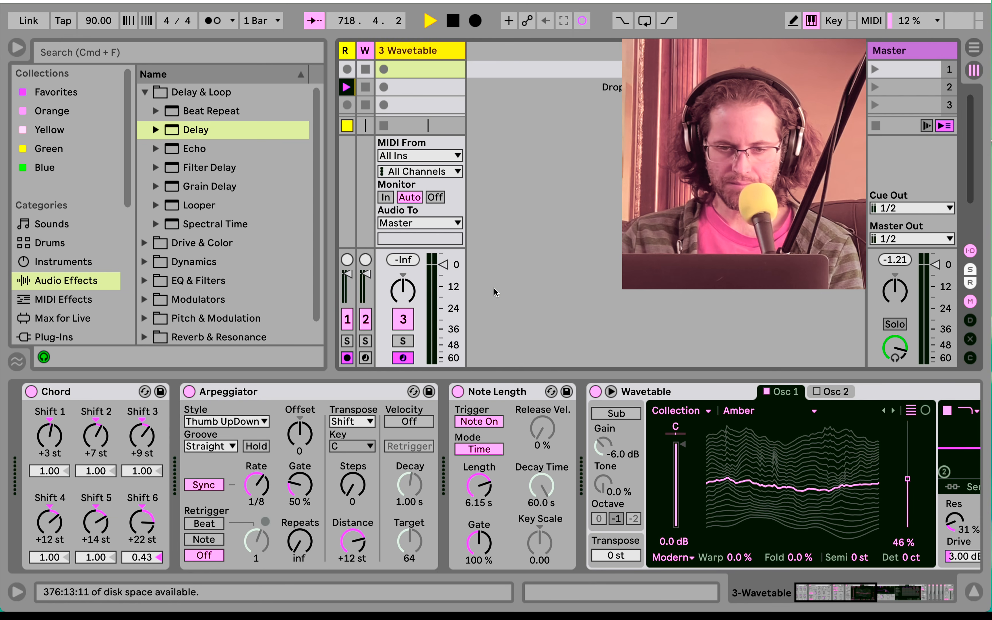
- Delete the Chord device from track 3 and switch off its Note Length device
left_click(101, 392)
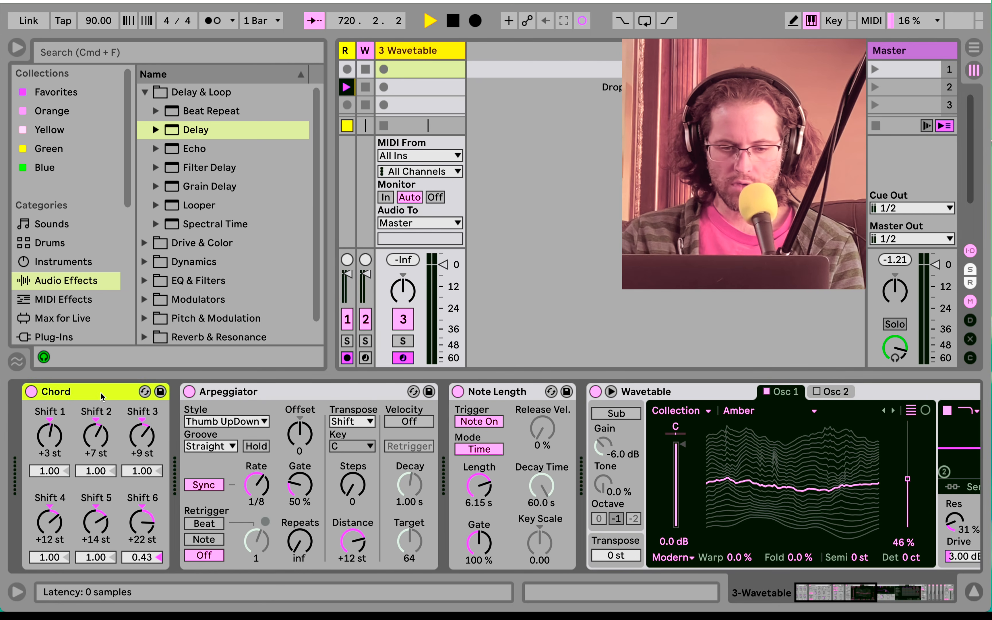
key("BackSpace")
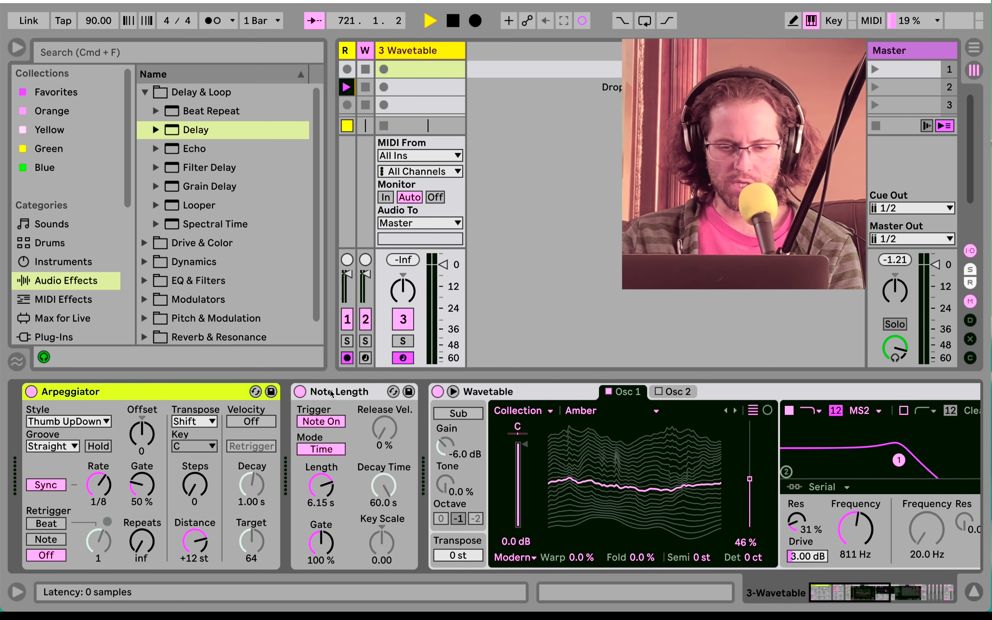
left_click(301, 392)
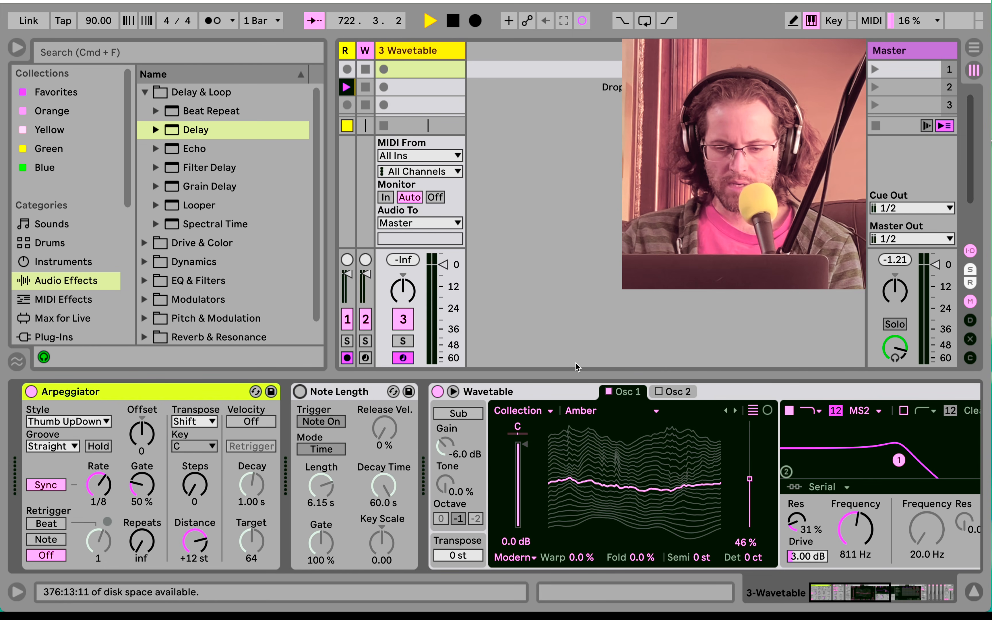
- Hot-swap track 3's Wavetable for a fresh default Wavetable
scroll(536, 408, "right", 5)
scroll(536, 408, "right", 3)
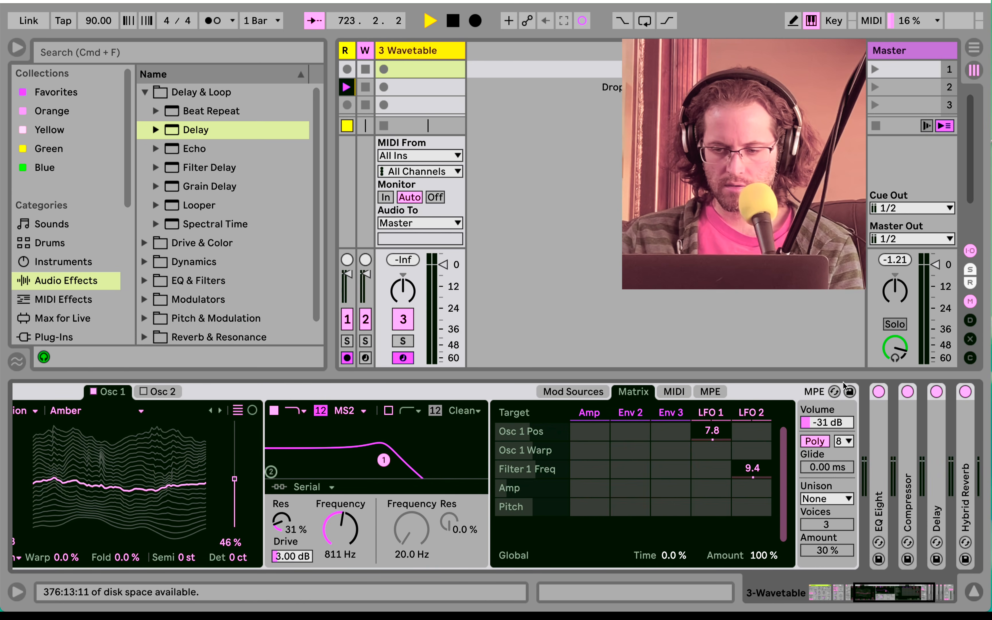
left_click(834, 392)
key("Return")
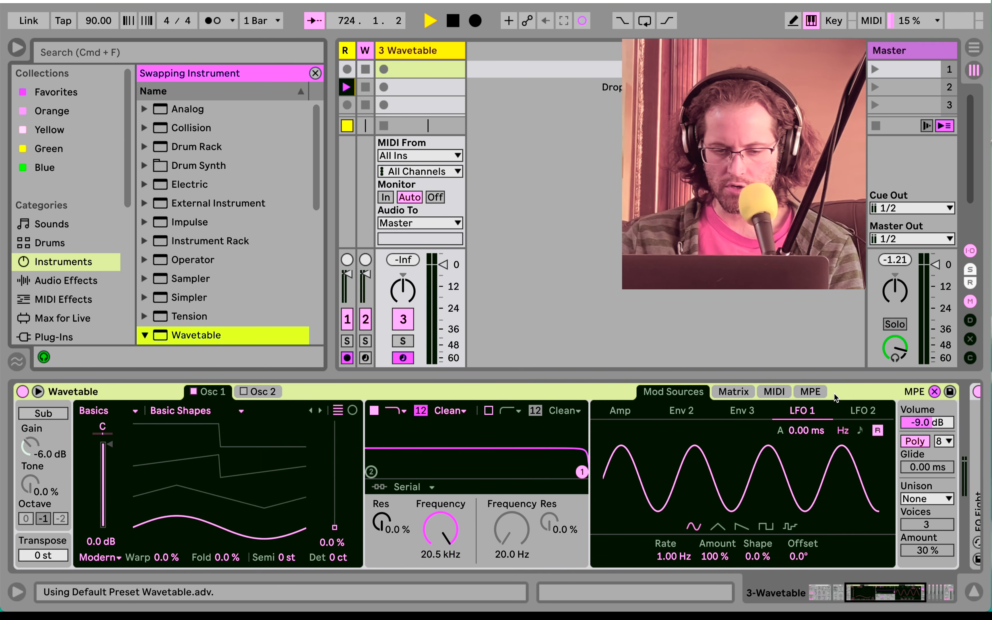
- Look over track 3's device chain and switch off its Delay
scroll(324, 473, "left", 5)
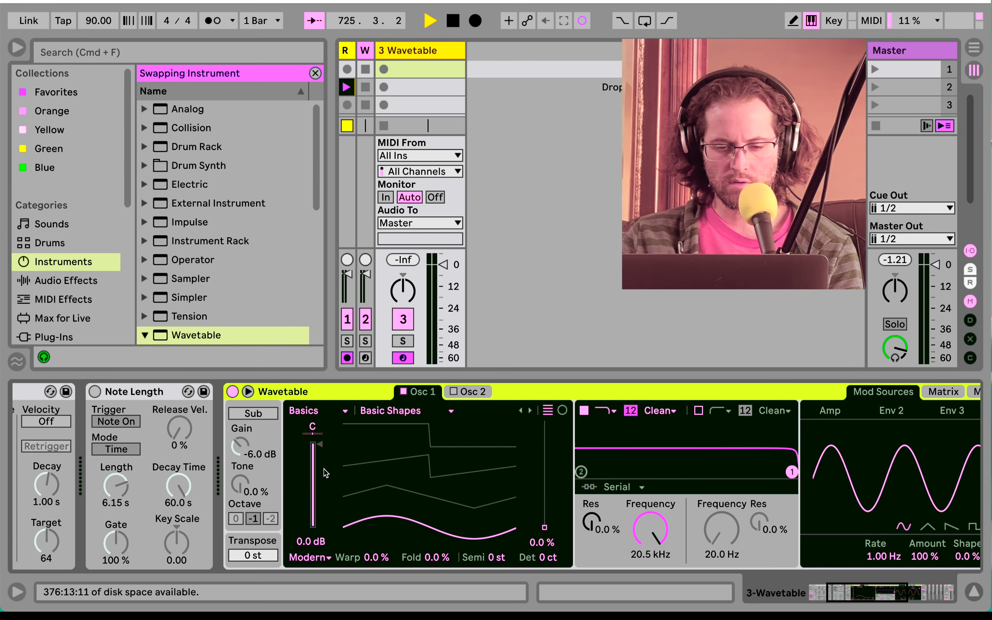
scroll(325, 472, "right", 10)
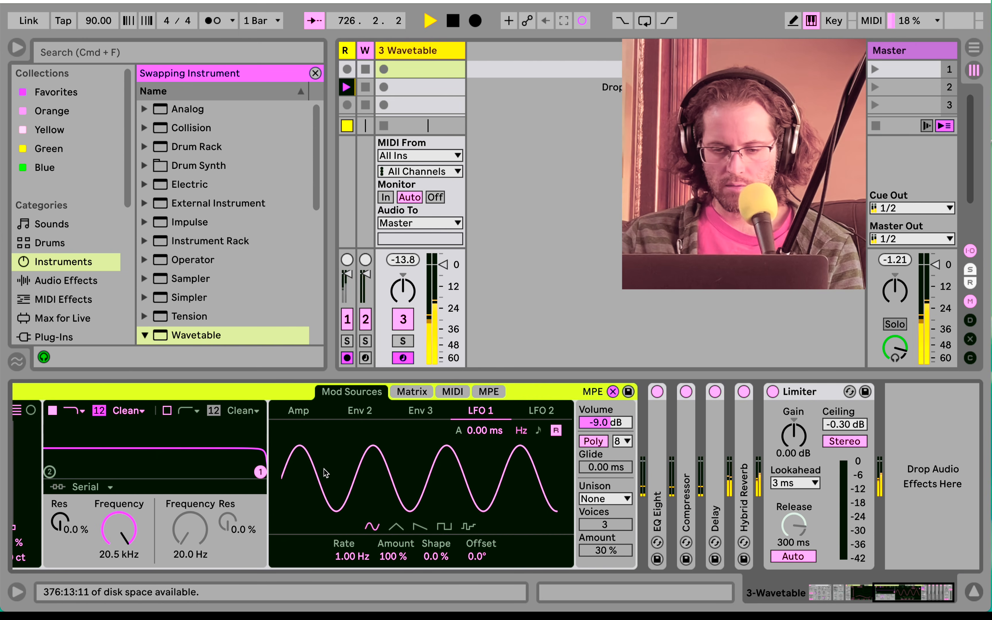
left_click(714, 391)
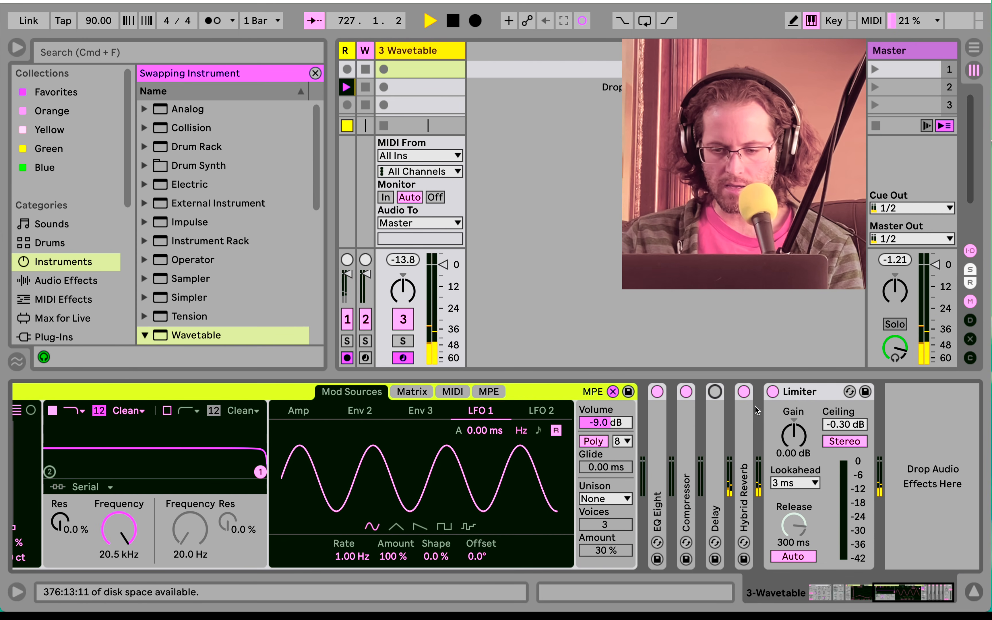
- Unfold track 3's Hybrid Reverb and set Dry/Wet to 32%, the algorithm Decay to 2.20 s and the convolution Decay to 15.7 s
double_click(745, 416)
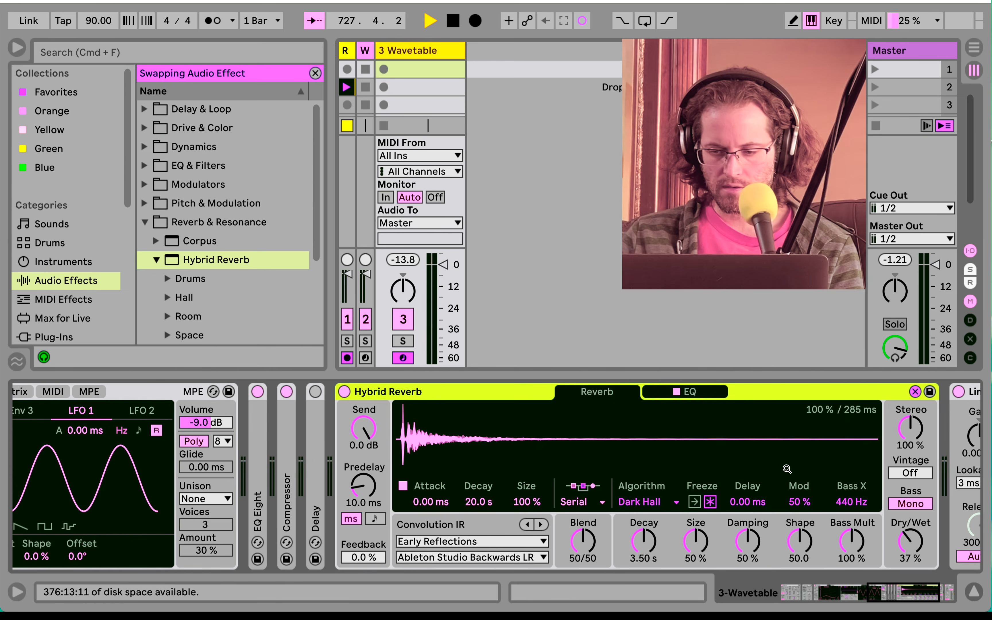
left_click(896, 528)
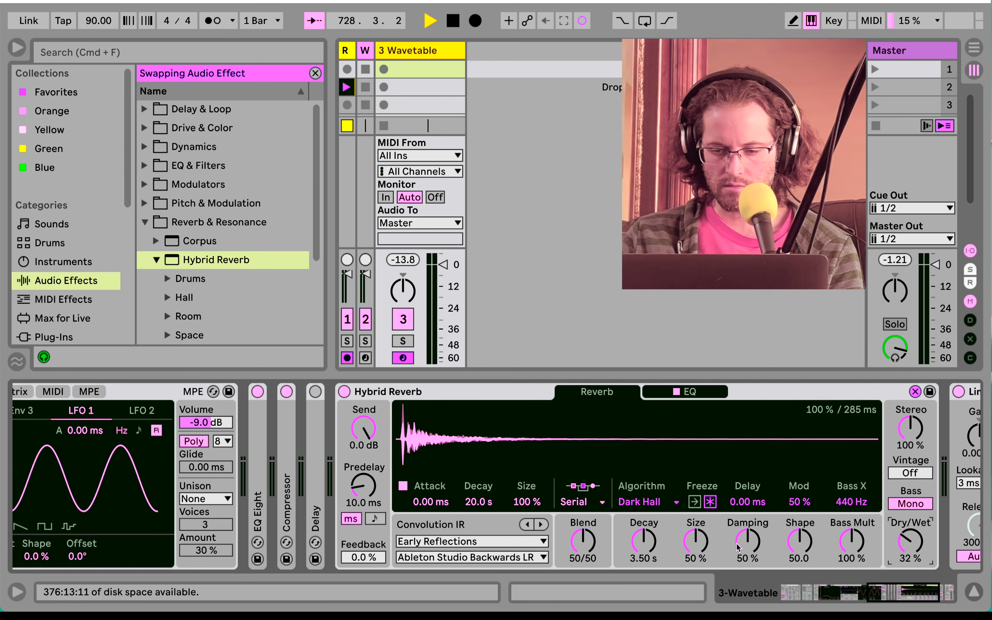
left_click_drag(650, 535, 650, 552)
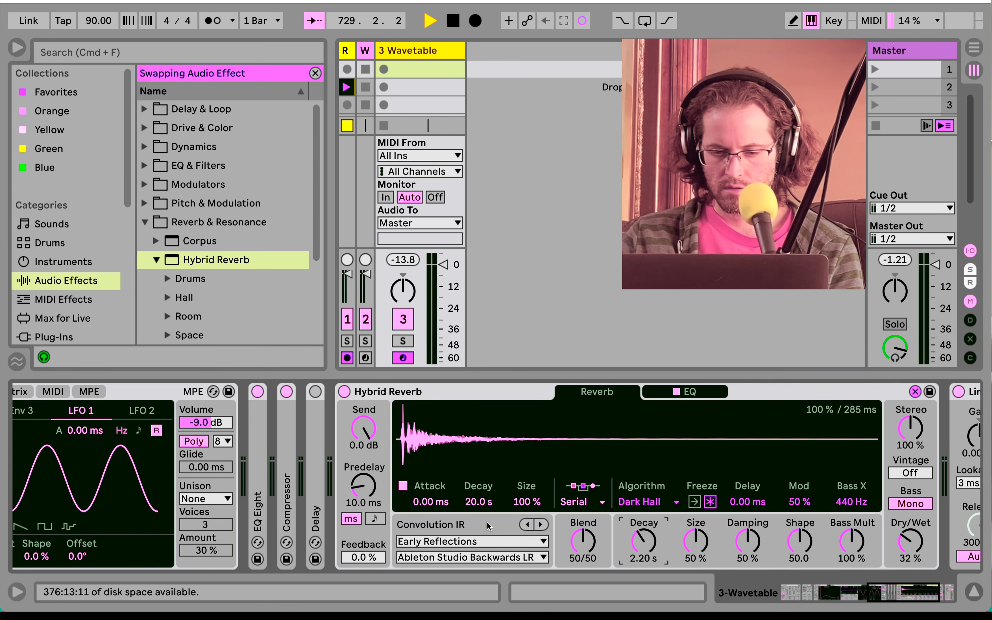
left_click_drag(477, 506, 477, 523)
- Add a Random MIDI effect at the front of track 3's chain, try it behind the Arpeggiator, and return it to the front
scroll(477, 505, "left", 15)
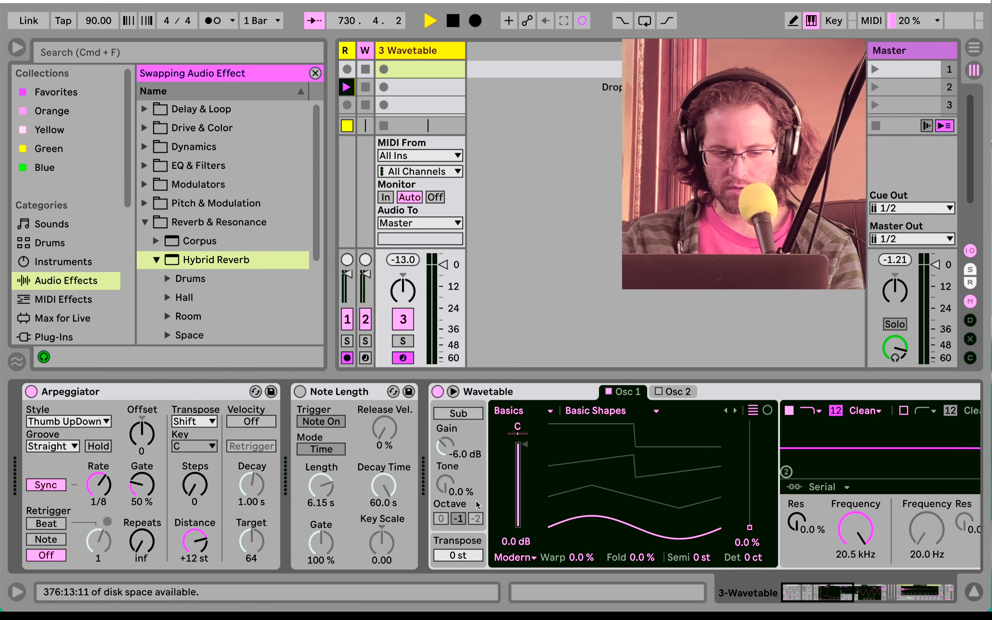
scroll(478, 504, "right", 5)
scroll(653, 466, "right", 9)
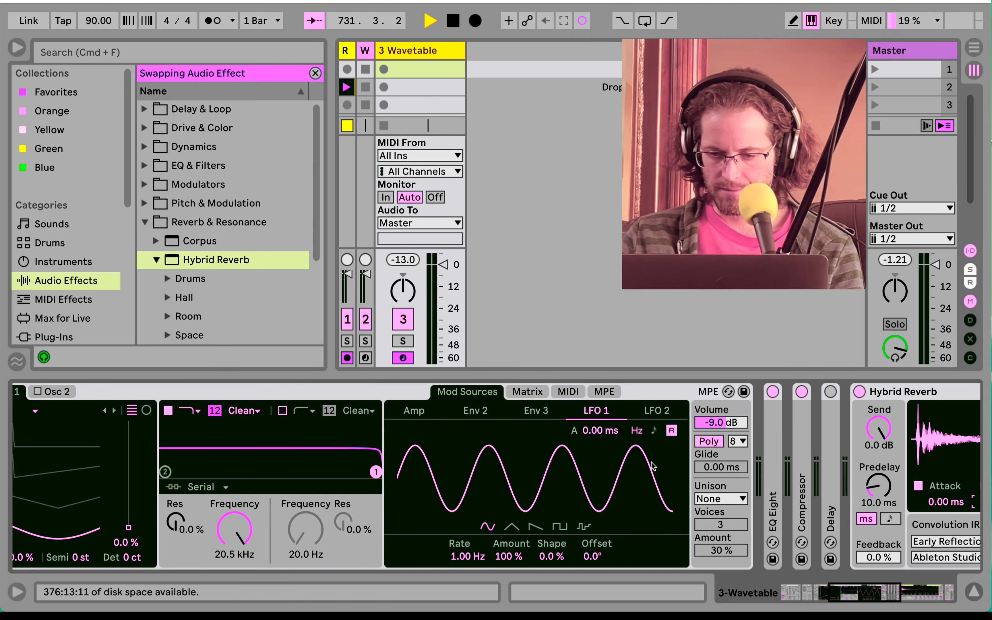
scroll(653, 466, "left", 18)
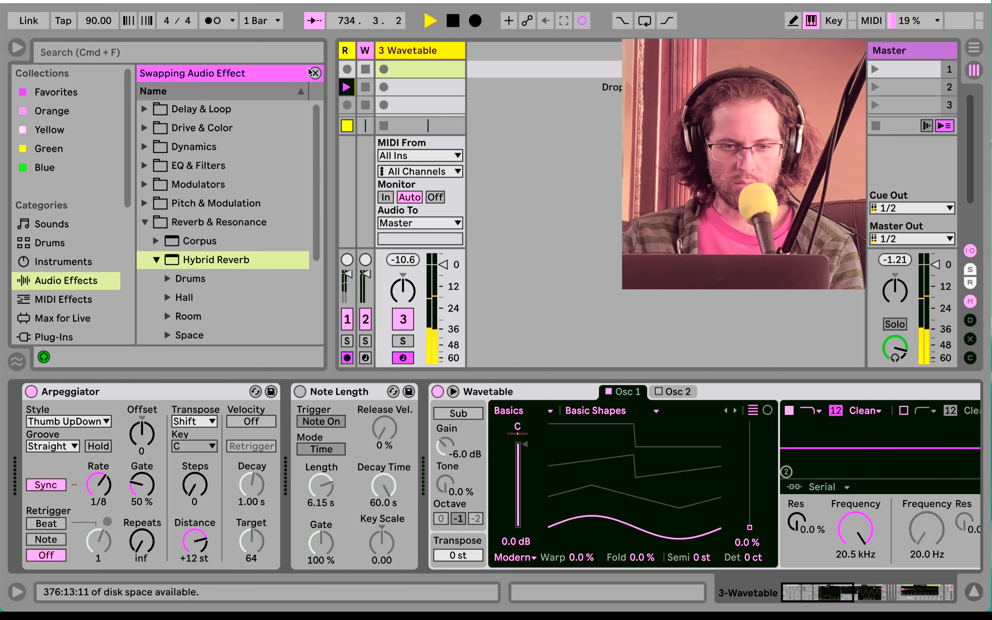
left_click(65, 282)
left_click(65, 299)
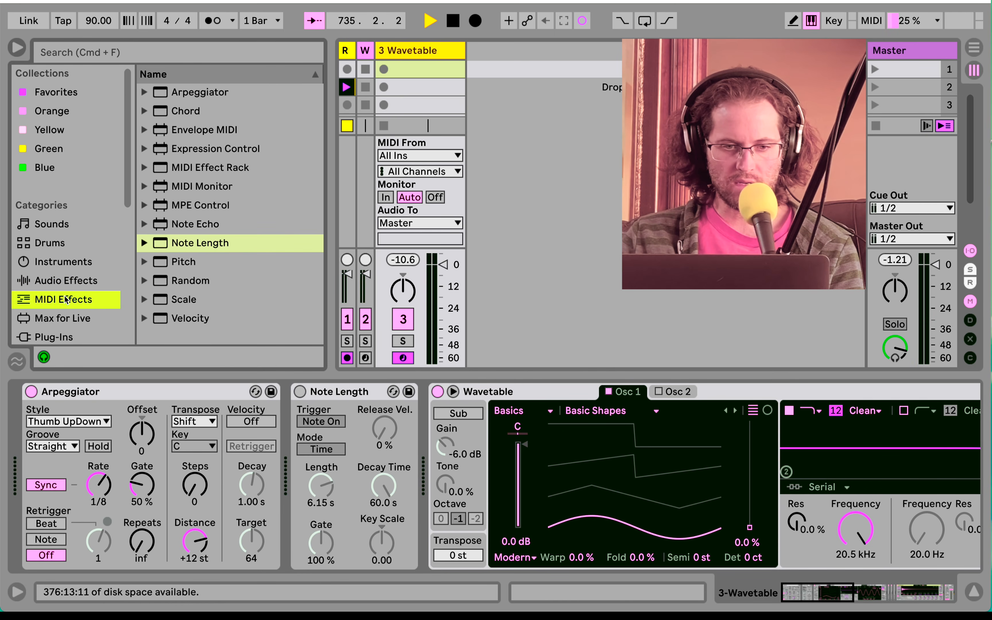
left_click_drag(180, 283, 46, 418)
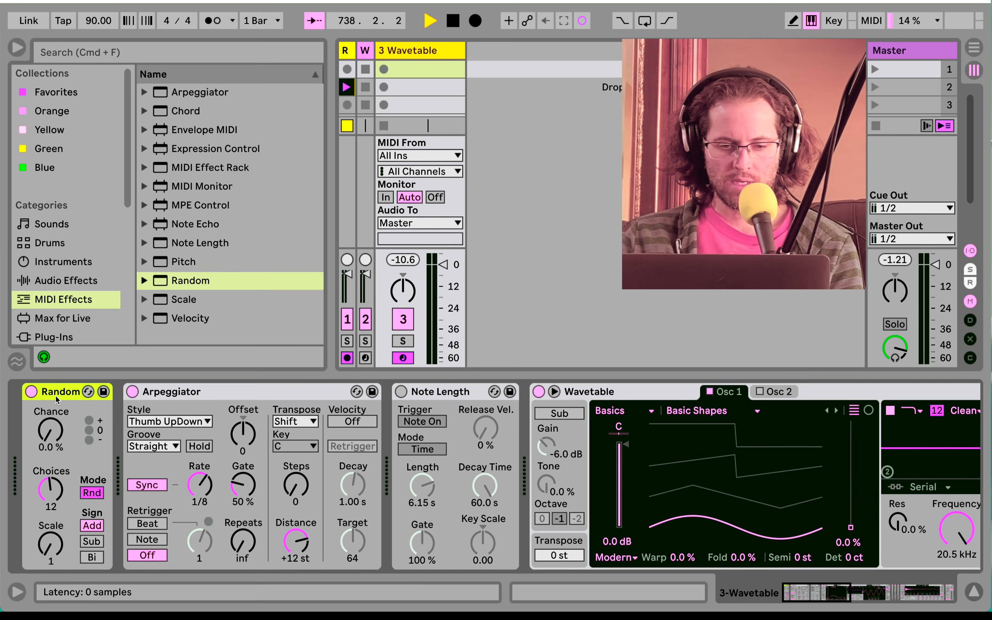
left_click_drag(56, 397, 352, 409)
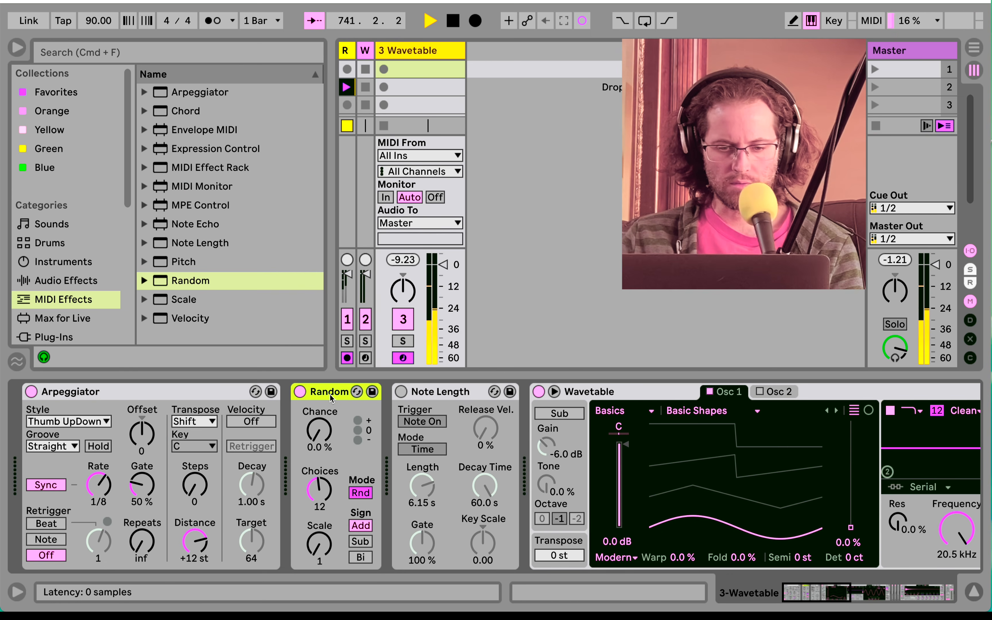
left_click_drag(331, 395, 86, 394)
- Set the output volume of track 3's Wetavable instrument to -11 dB
scroll(86, 394, "right", 15)
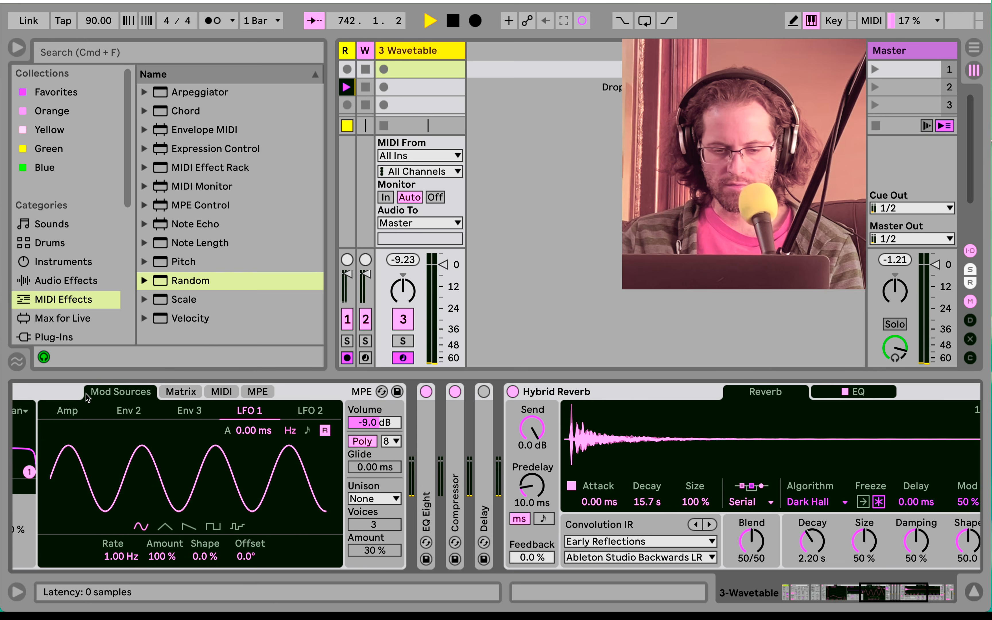
left_click_drag(375, 422, 375, 430)
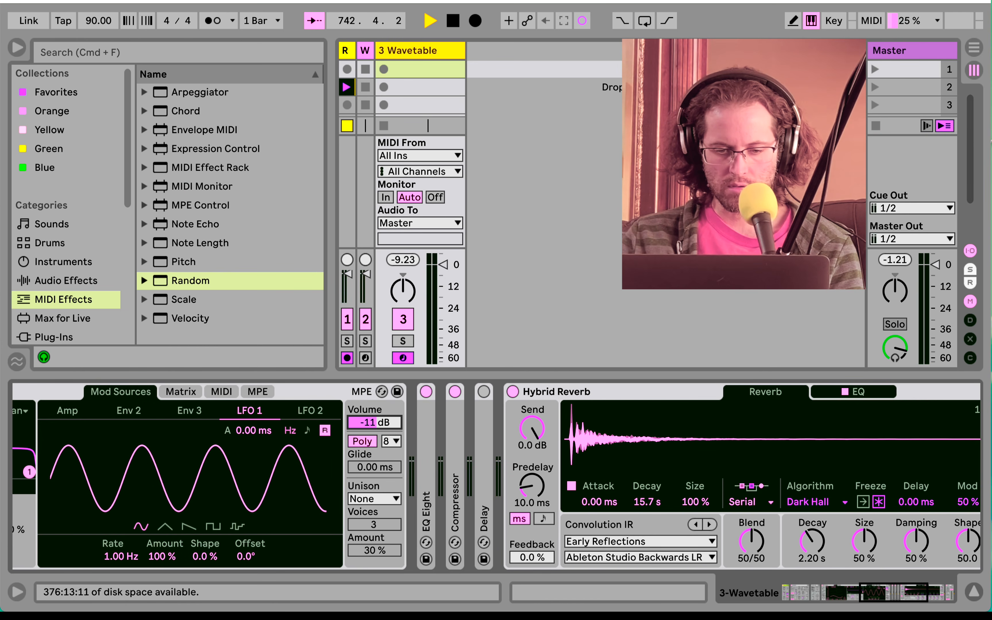
- Set Random's Chance to 42%, place the device between Arpeggiator and Note Length, and set its Sign to Sub
scroll(373, 422, "left", 15)
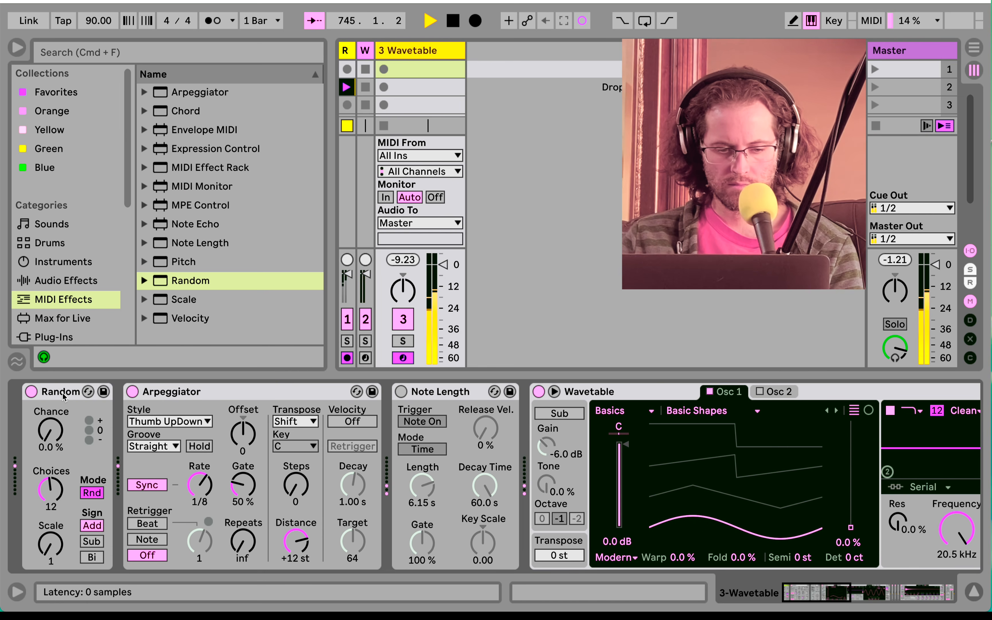
left_click(58, 546)
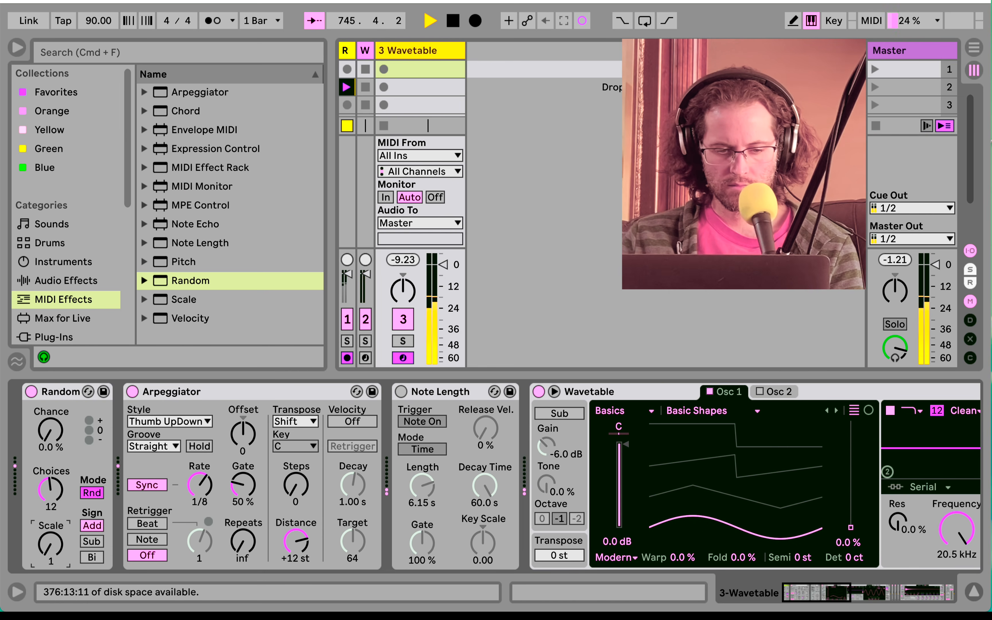
left_click_drag(58, 546, 59, 554)
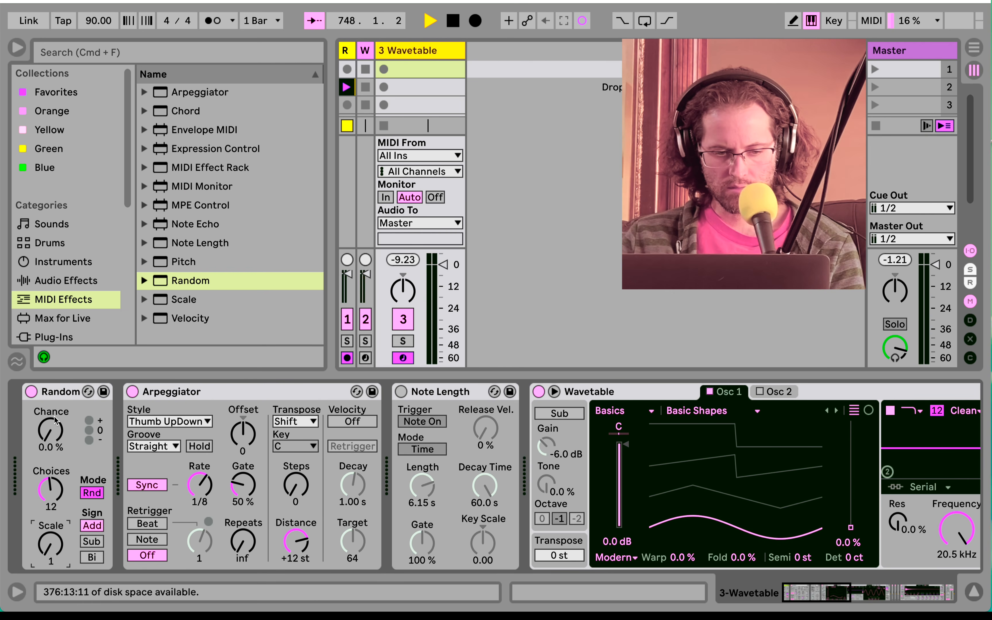
left_click_drag(54, 431, 349, 400)
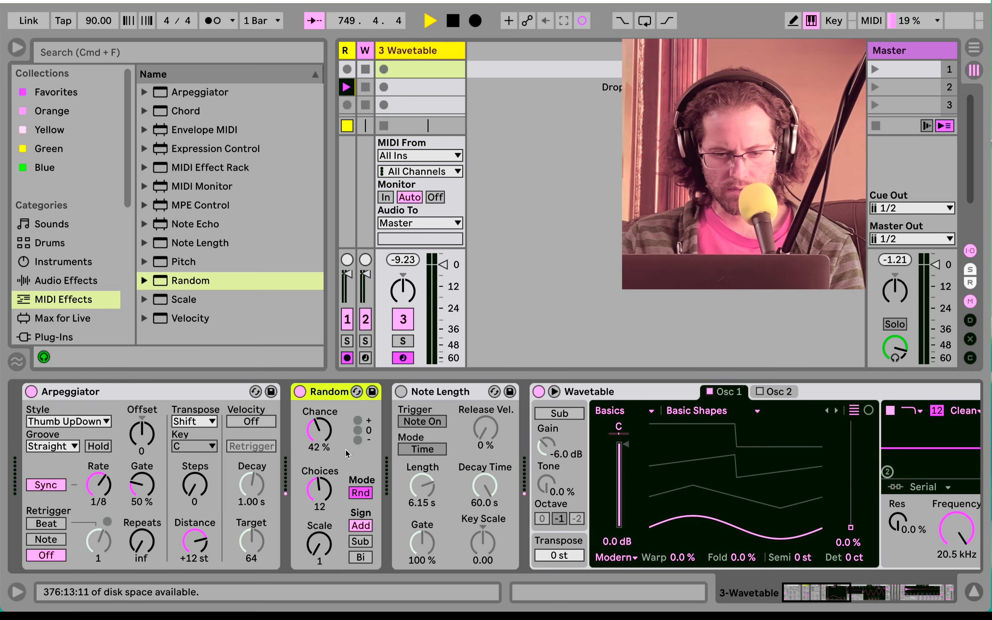
left_click(366, 542)
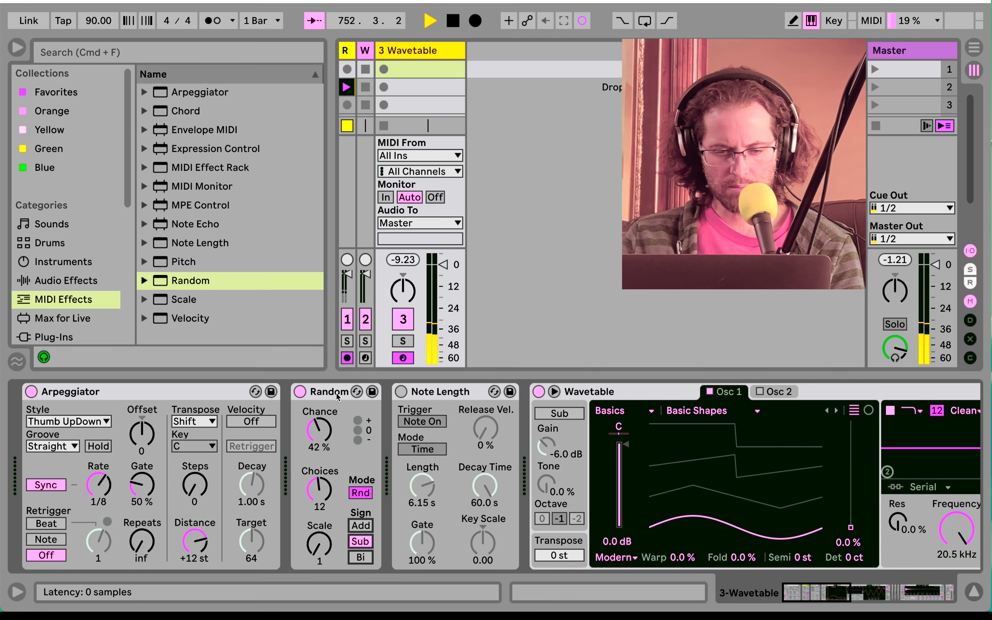
- Try Random ahead of the Arpeggiator, and return it to its place behind the Arpeggiator
left_click_drag(328, 391, 39, 401)
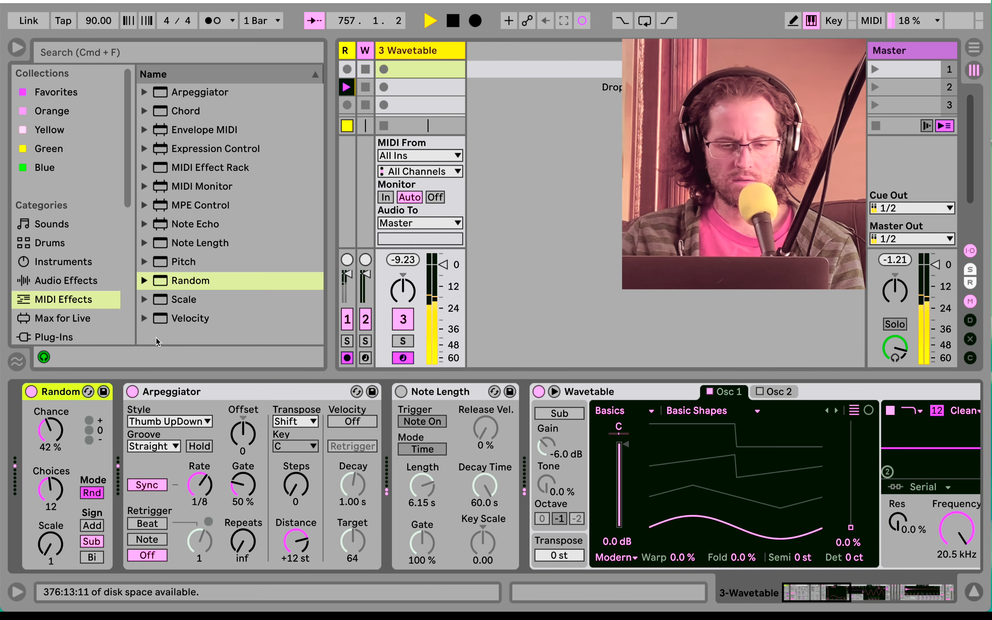
left_click_drag(64, 395, 377, 404)
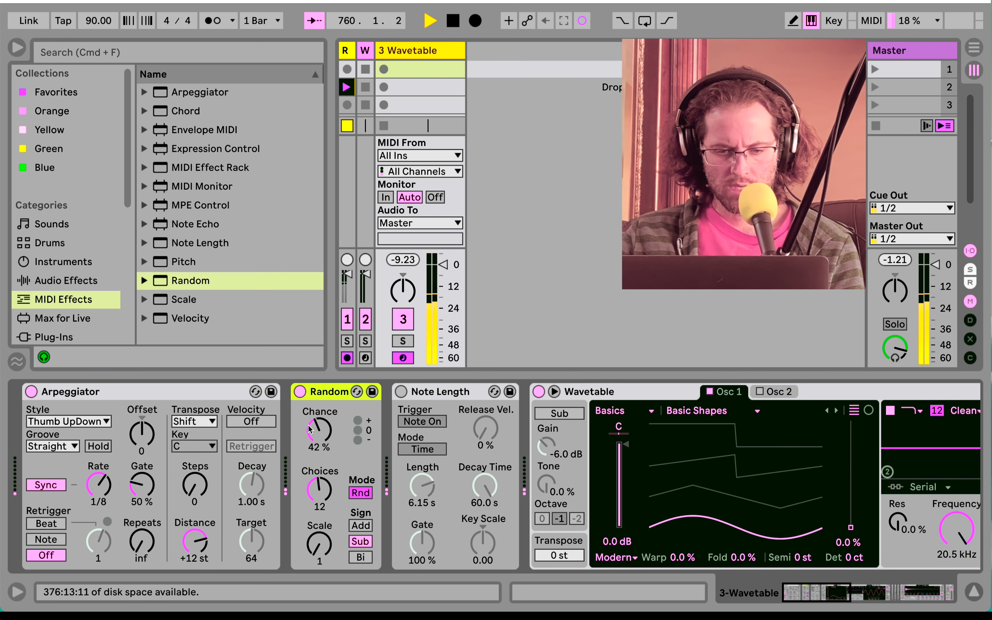
- Lower Random's Chance to 0.0% while comparing the Bi and Sub signs, and settle on Bi with Chance at 60%
left_click_drag(323, 426, 323, 463)
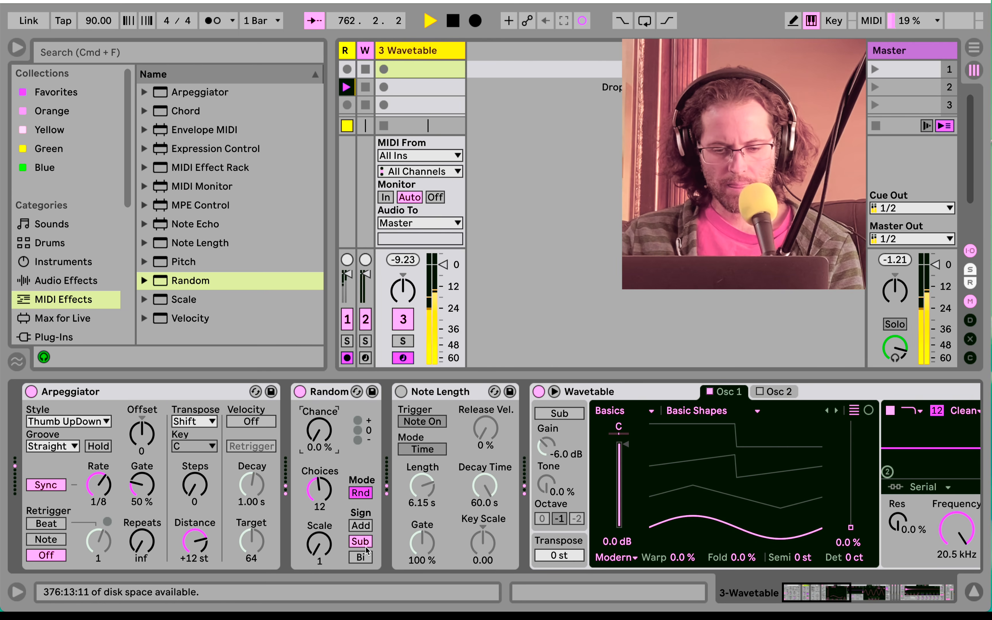
left_click(365, 558)
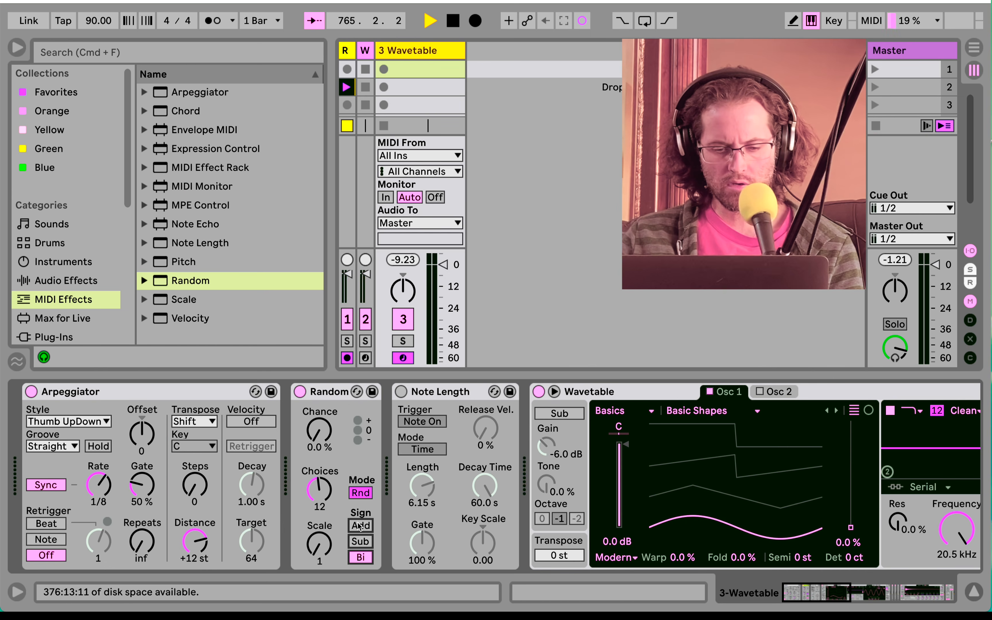
left_click(365, 542)
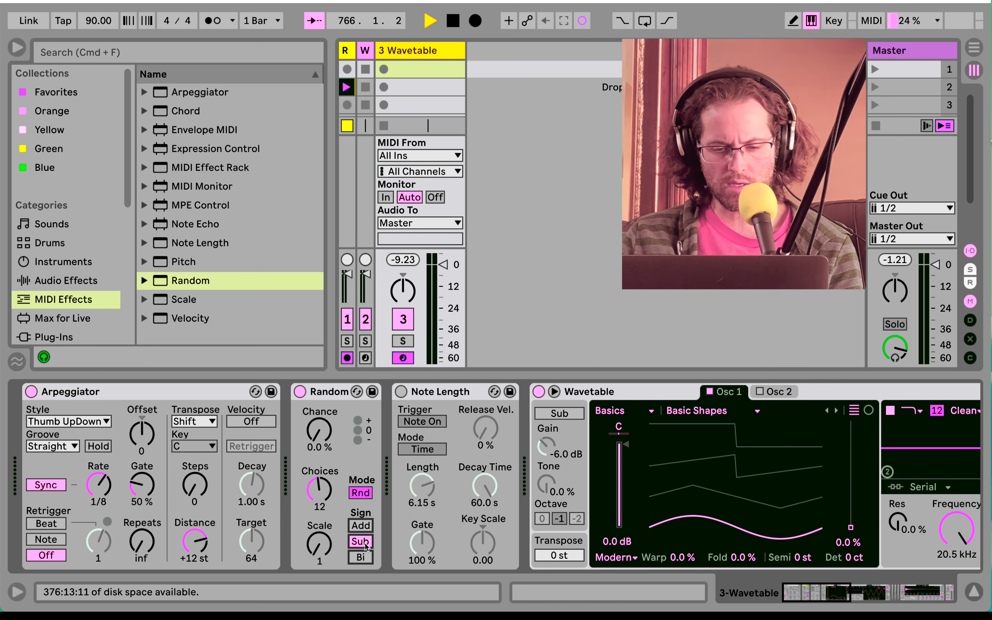
left_click(366, 559)
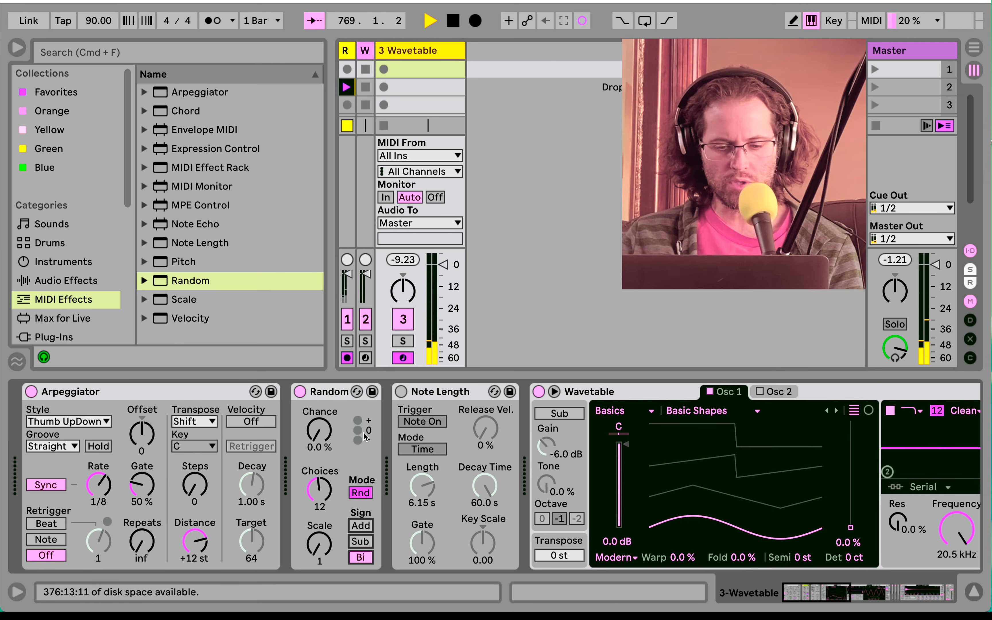
left_click_drag(320, 438, 320, 389)
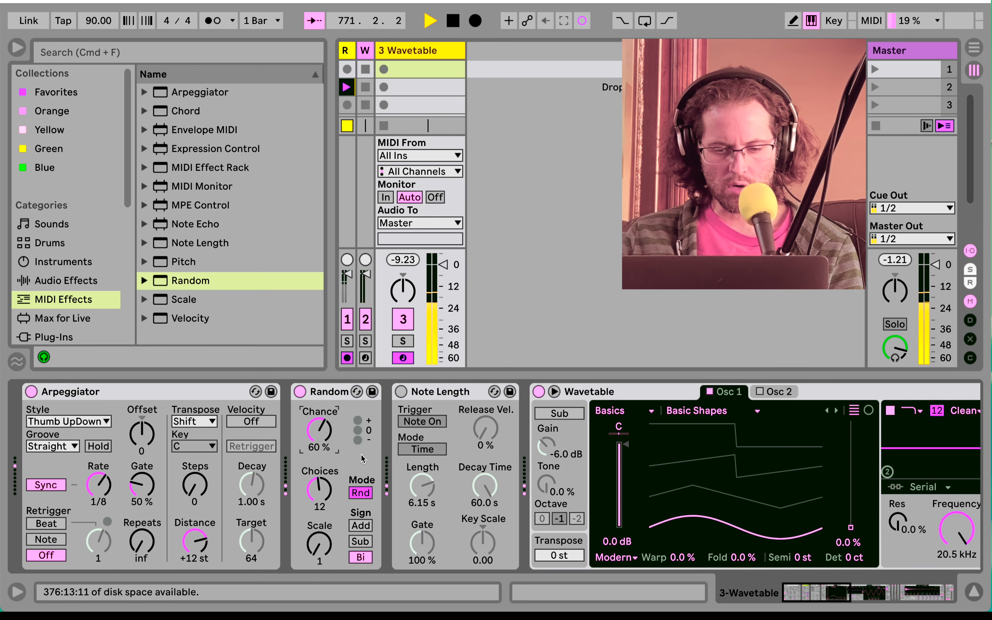
- Compare Random's Add and Sub signs, return its Sign to Bi, and raise Chance to 67%
left_click(366, 528)
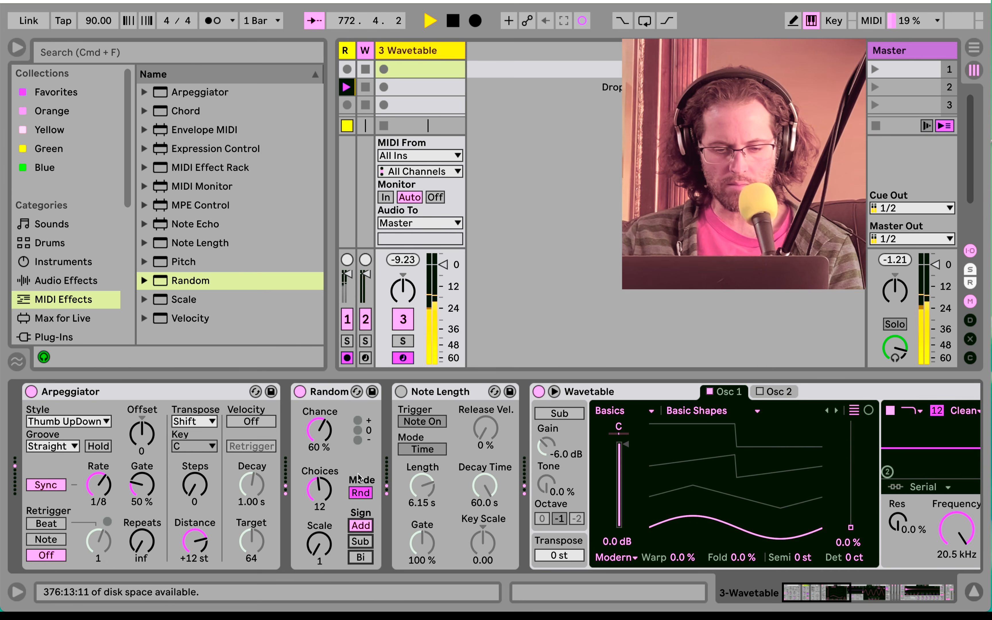
left_click(360, 541)
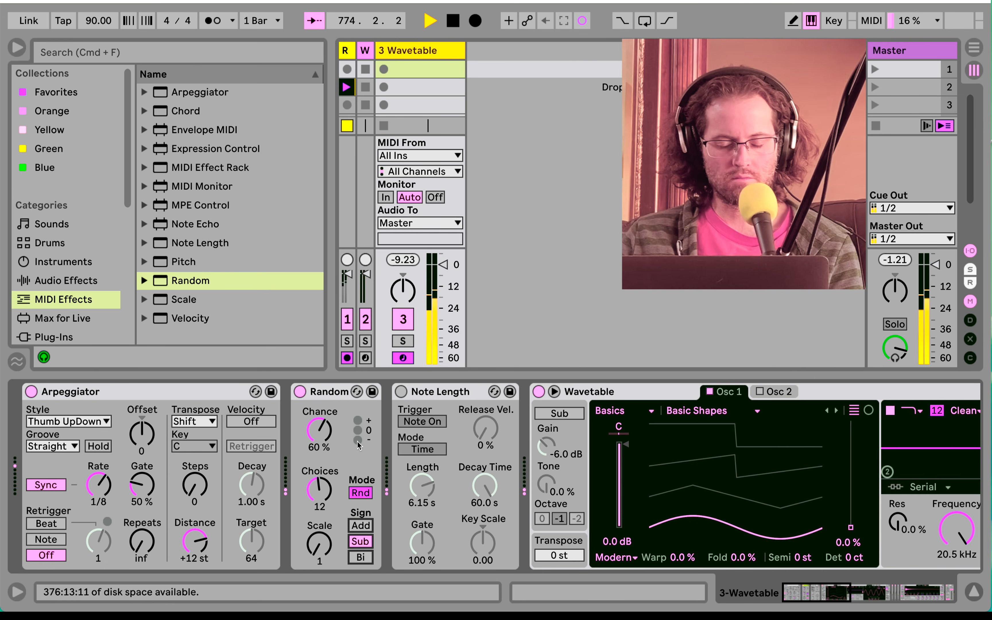
left_click(362, 557)
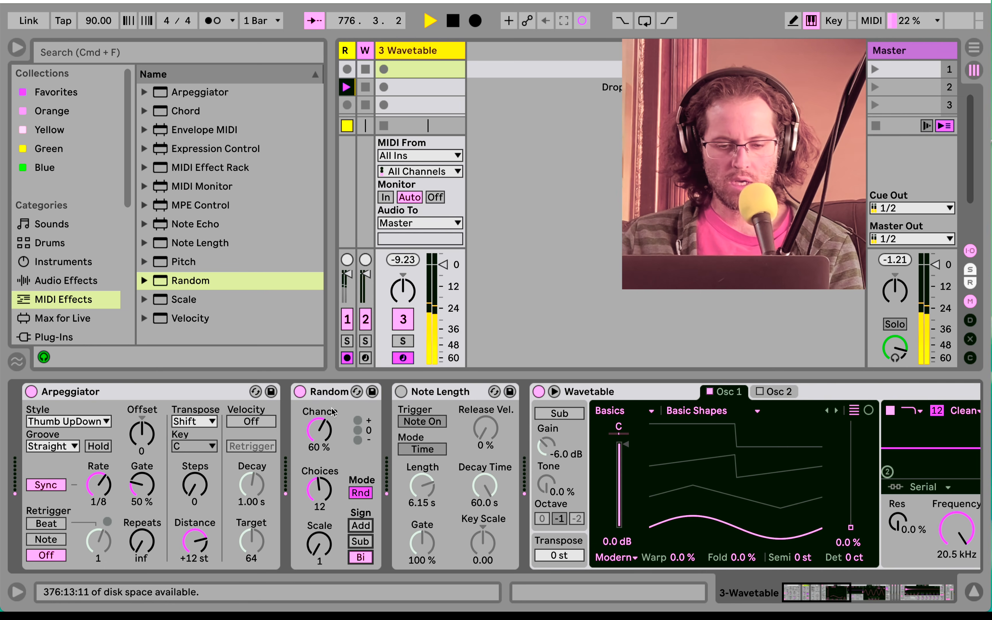
left_click_drag(332, 411, 319, 382)
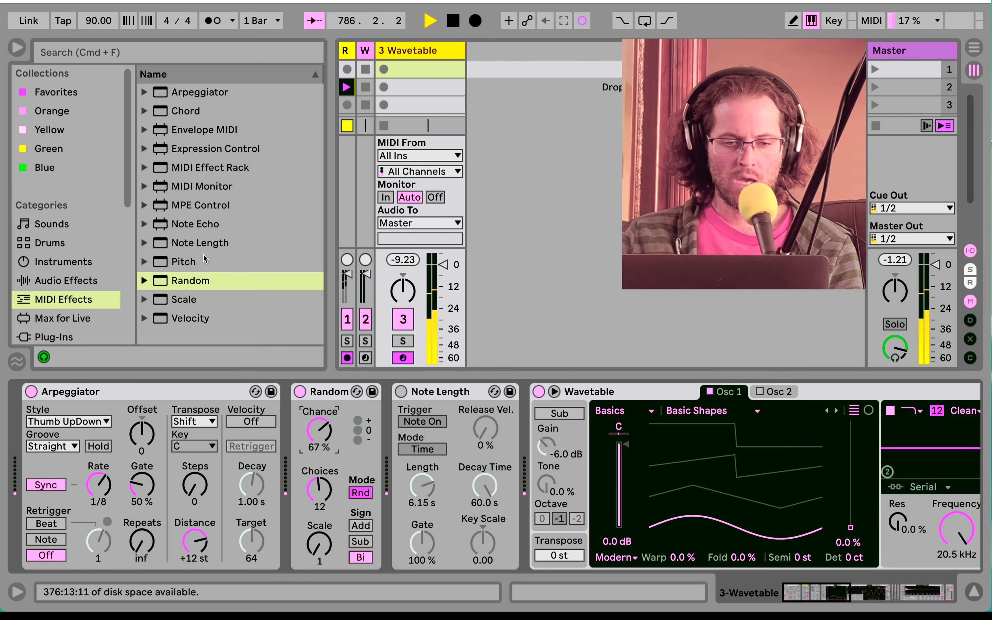
- Insert a Scale MIDI effect after Random, using the Dorian Mode preset with its Base set to D
left_click_drag(184, 299, 376, 421)
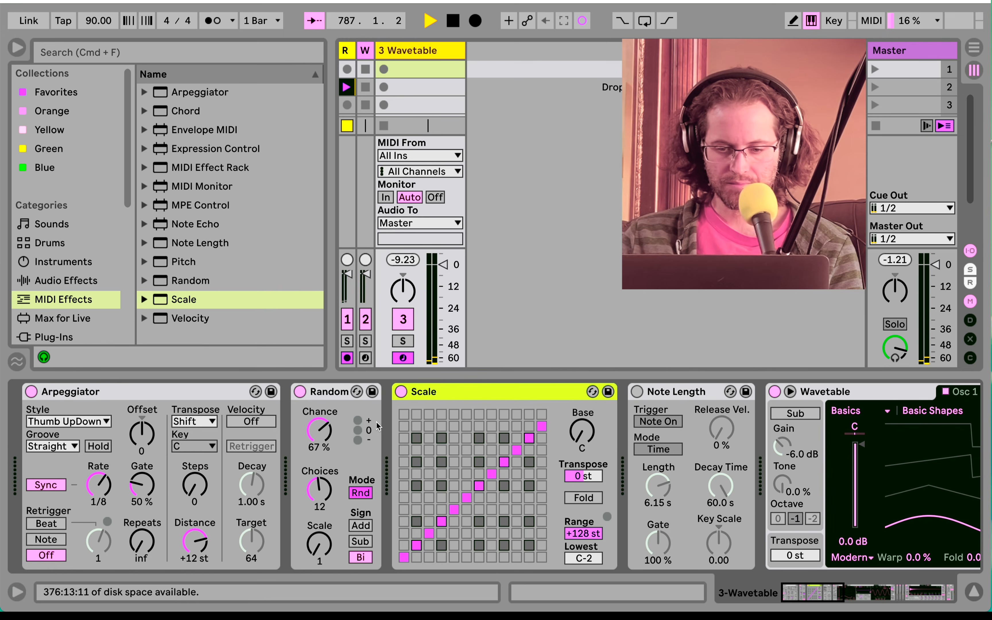
left_click(593, 392)
scroll(201, 176, "down", 8)
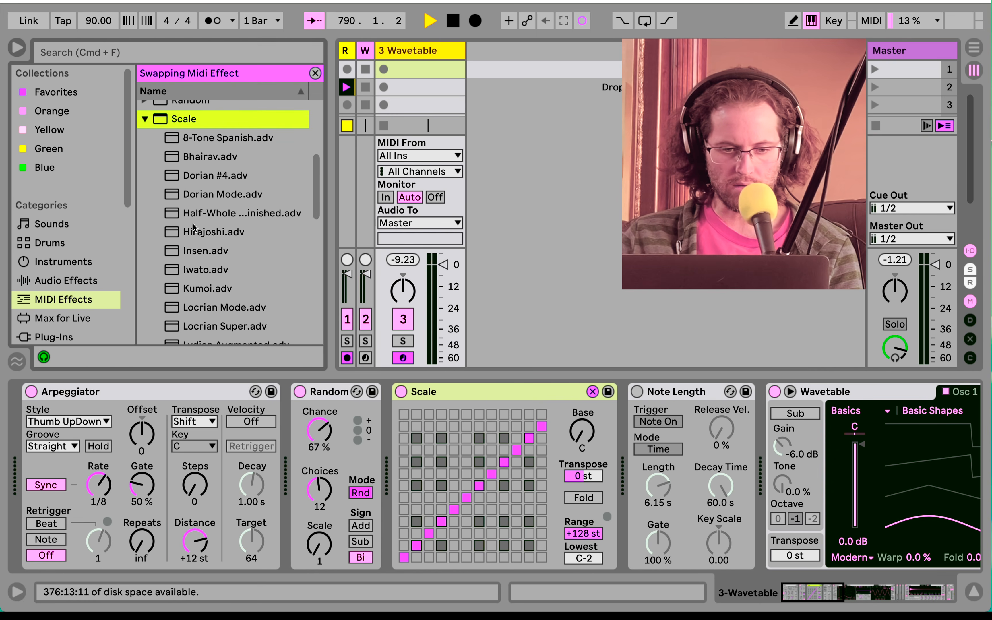
scroll(195, 228, "down", 2)
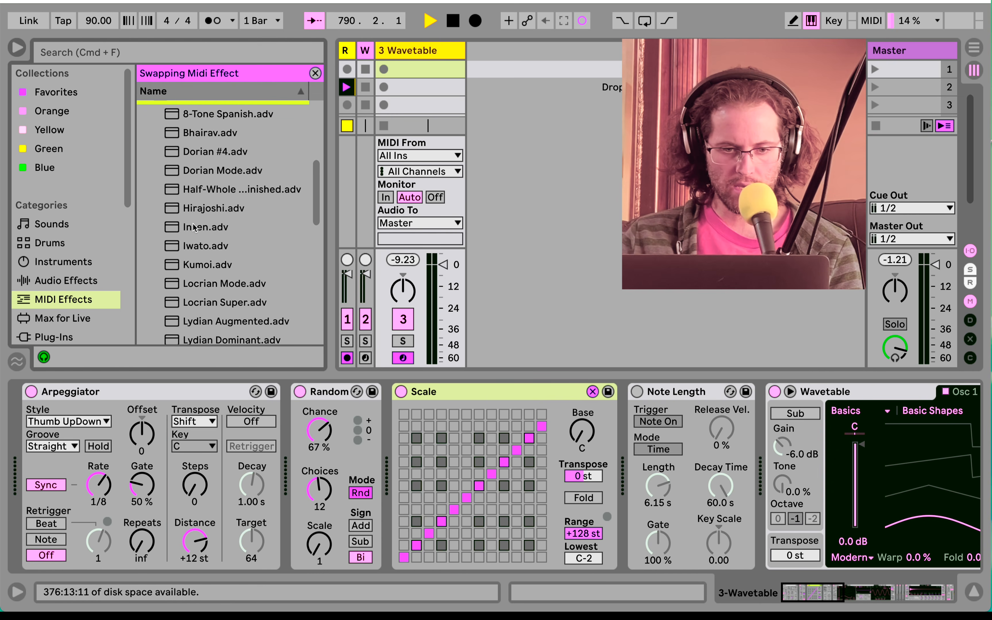
double_click(206, 172)
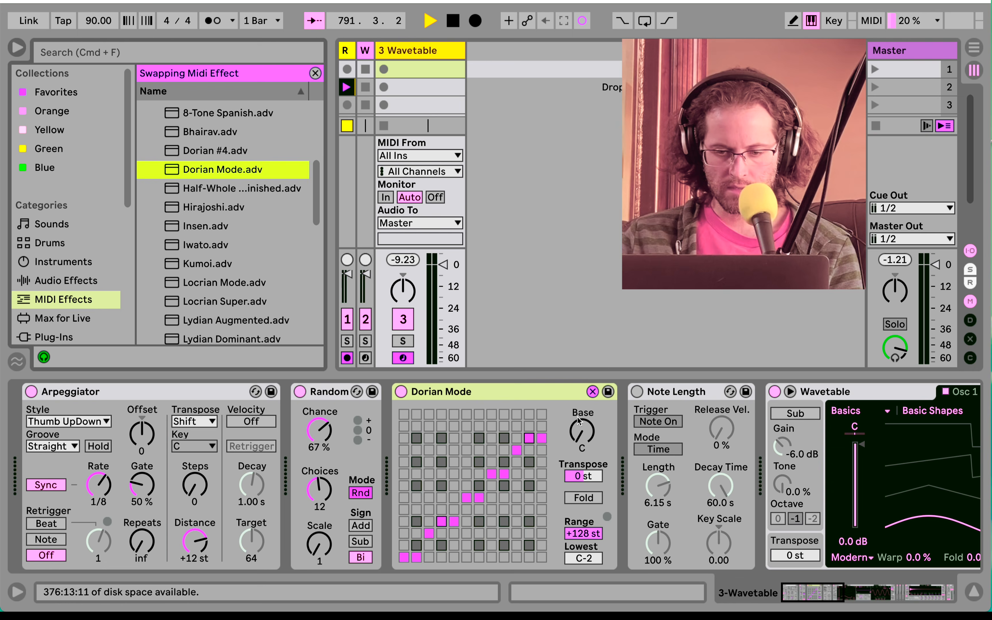
left_click(593, 392)
left_click_drag(586, 435, 586, 430)
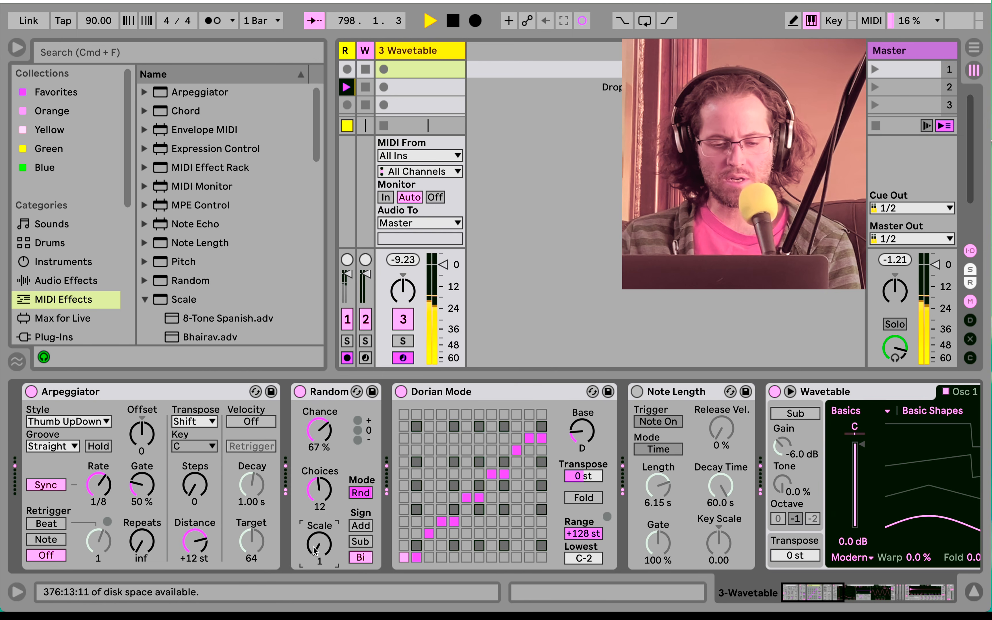
- Set Random's Choices to 7 and the Arpeggiator's Rate to 1/32
left_click_drag(315, 551, 315, 548)
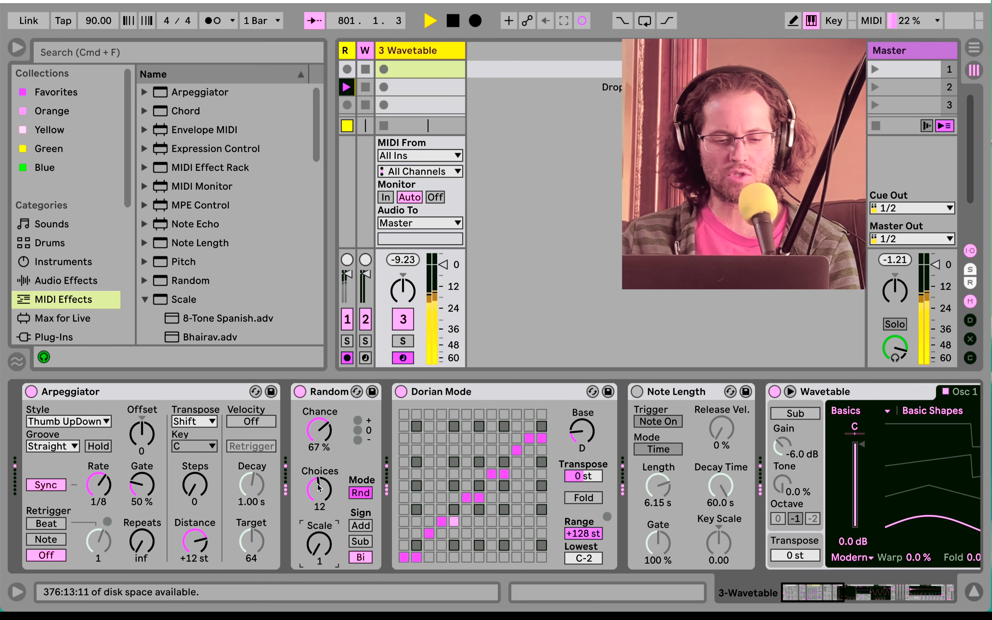
left_click_drag(319, 483, 319, 488)
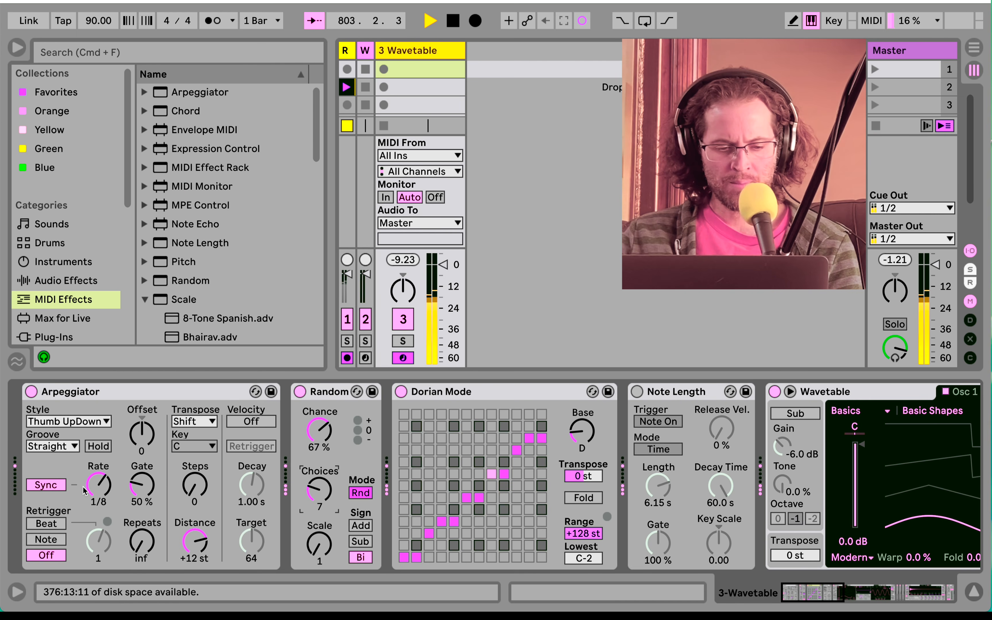
left_click(98, 485)
left_click_drag(99, 485, 98, 501)
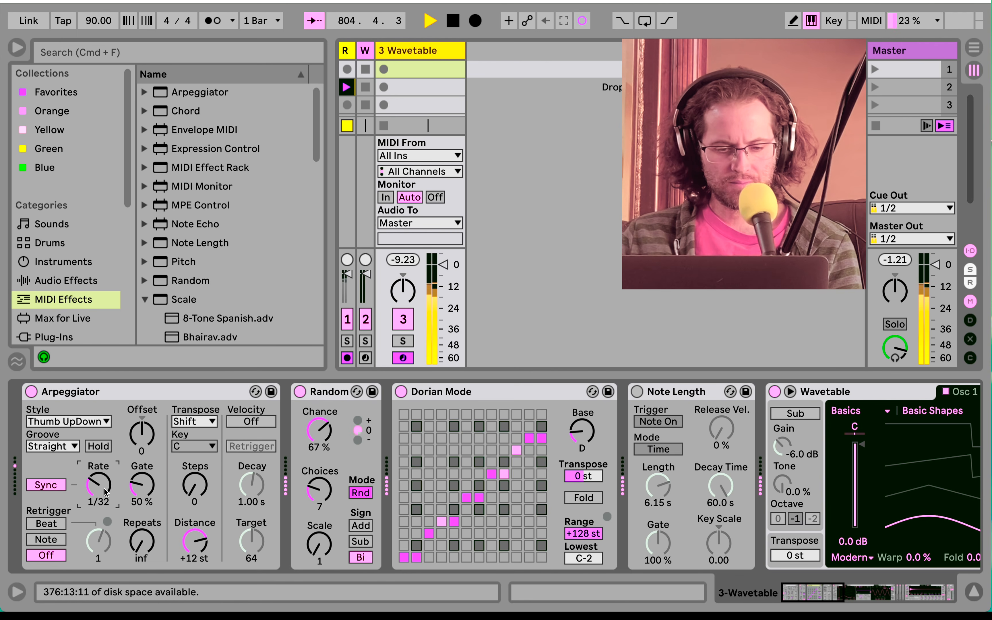
- Try the Arpeggiator with the Up style, placed between Dorian Mode and Note Length
left_click(101, 422)
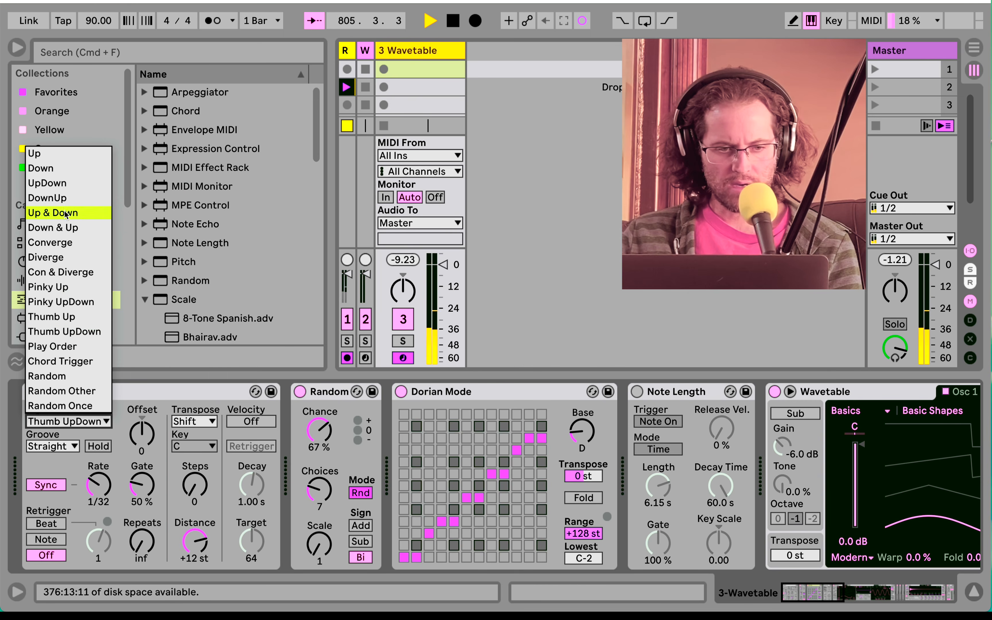
left_click(60, 151)
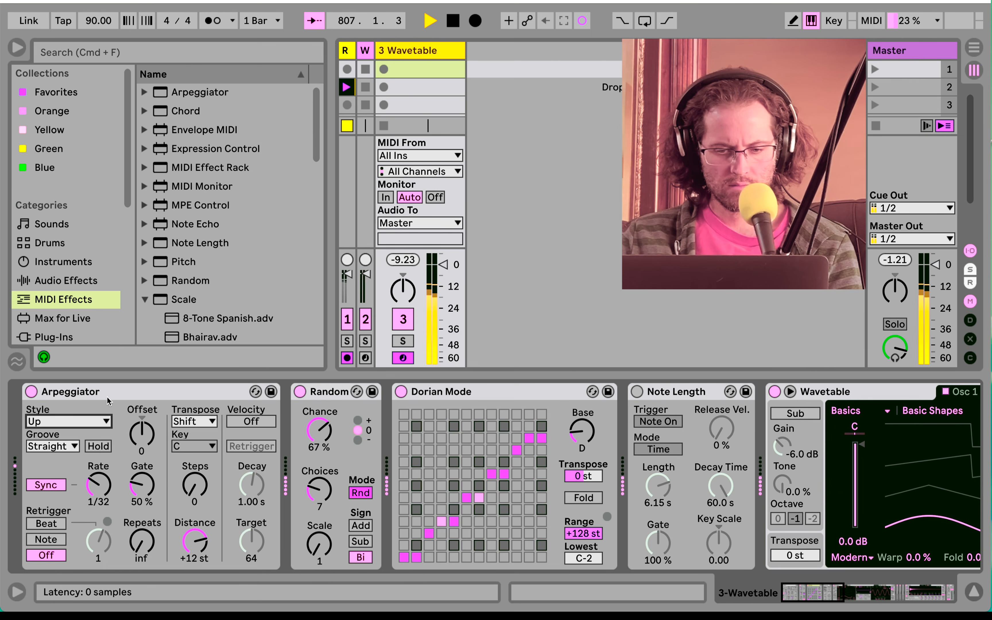
left_click_drag(107, 397, 572, 448)
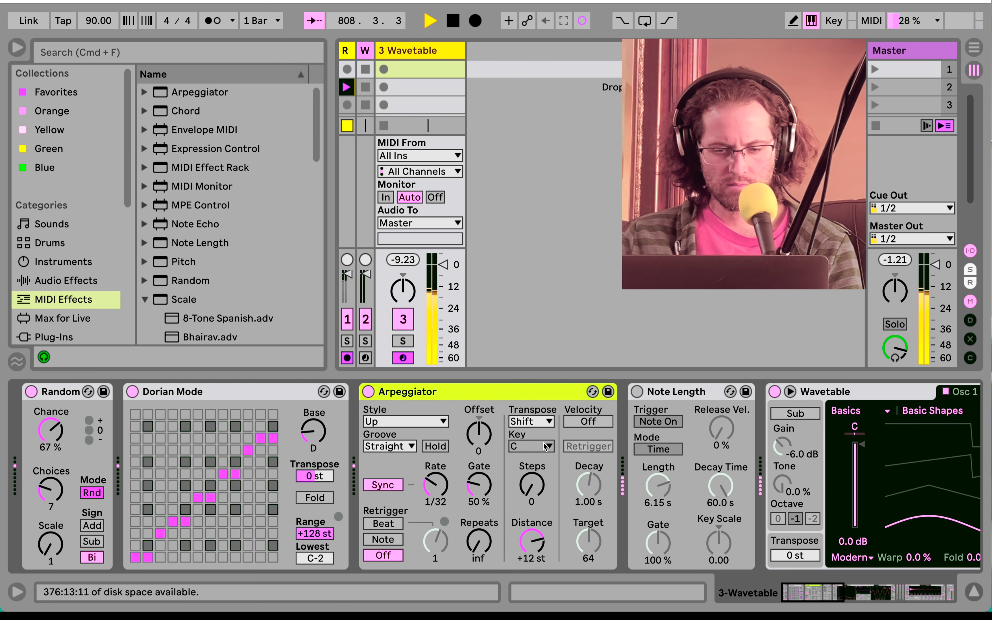
- Set the Arpeggiator's Style to Thumb Up and move the device back to the start of the chain, before Random
left_click(440, 422)
left_click(424, 320)
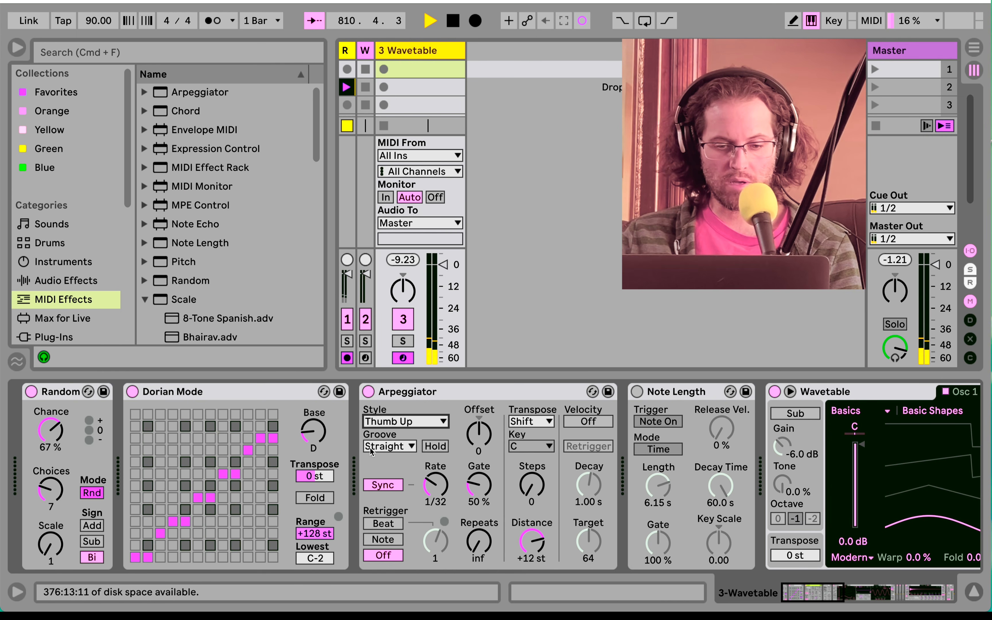
left_click_drag(392, 392, 36, 394)
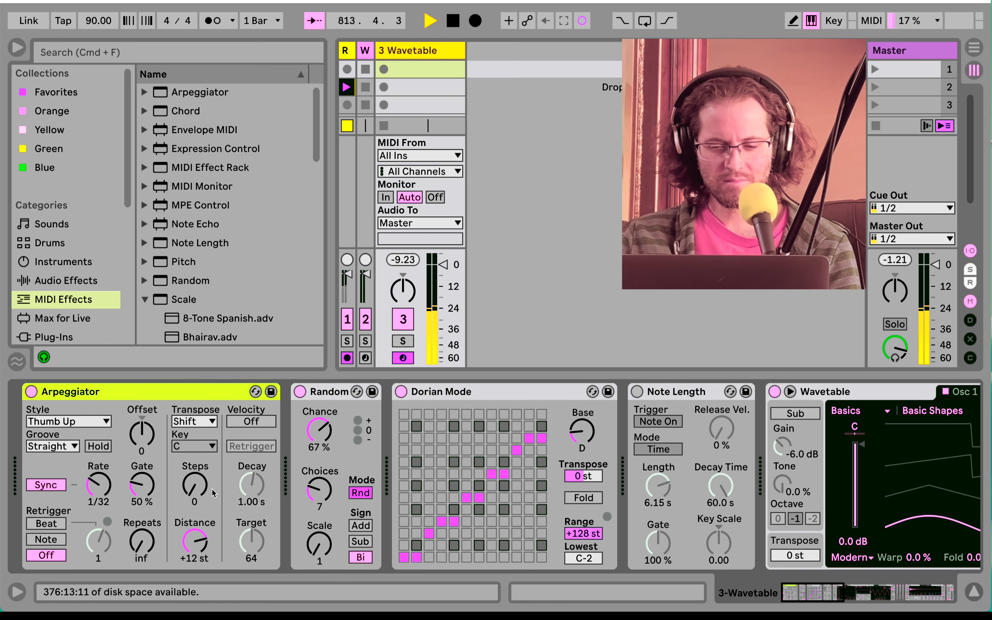
- Turn on the Note Length device and set its Length to 953 ms
scroll(213, 489, "right", 10)
scroll(212, 489, "left", 5)
scroll(211, 488, "left", 2)
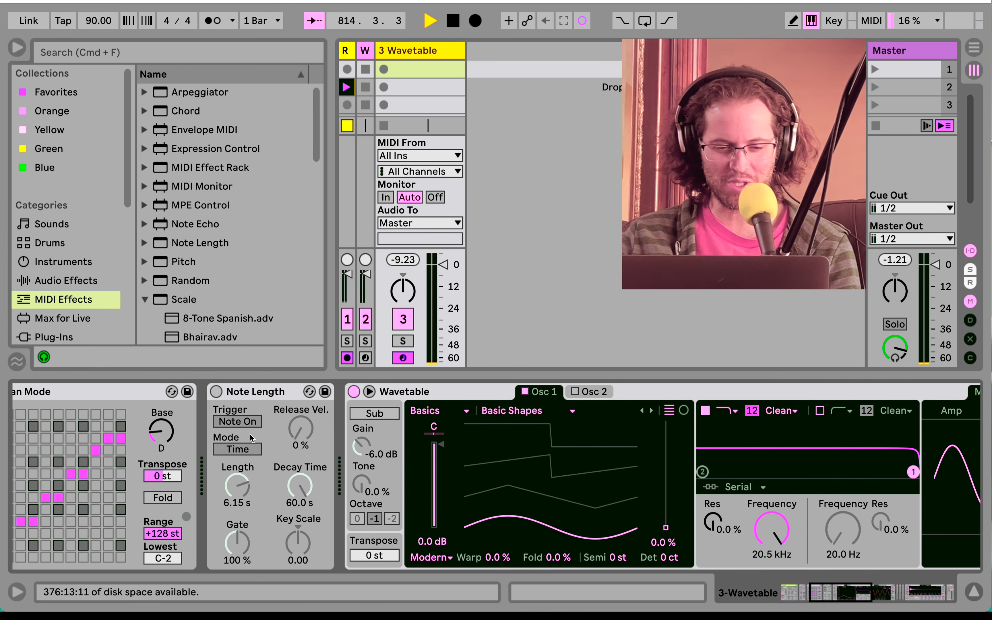
left_click_drag(243, 489, 243, 489)
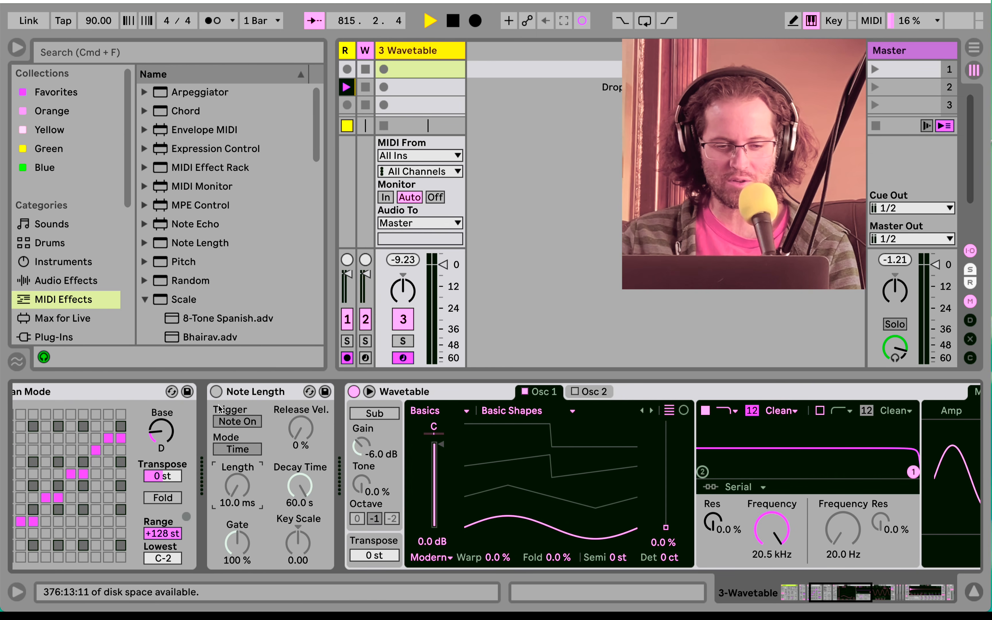
left_click(216, 392)
scroll(276, 482, "left", 6)
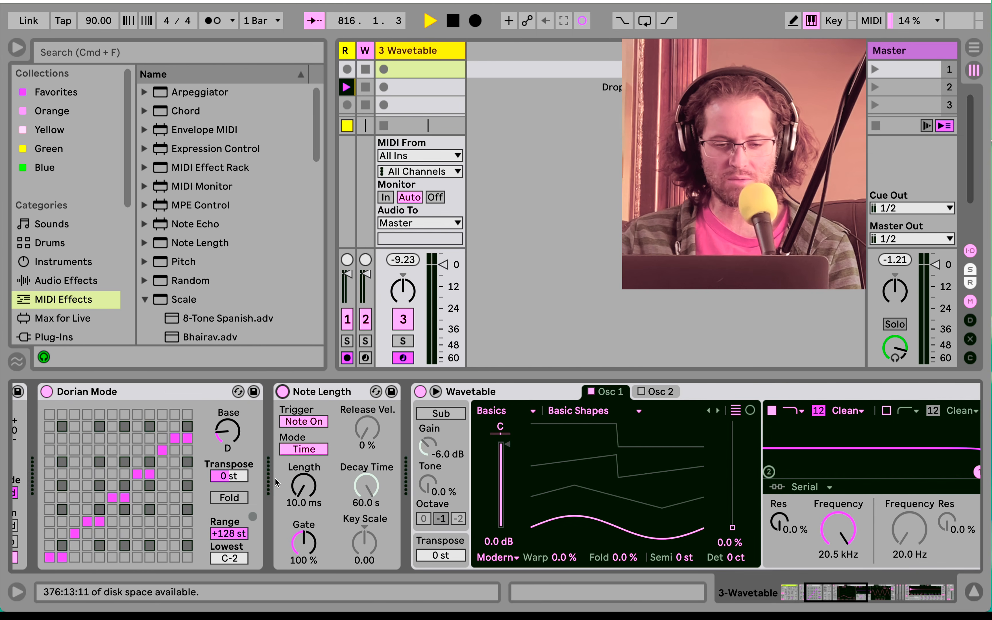
left_click_drag(312, 484, 313, 436)
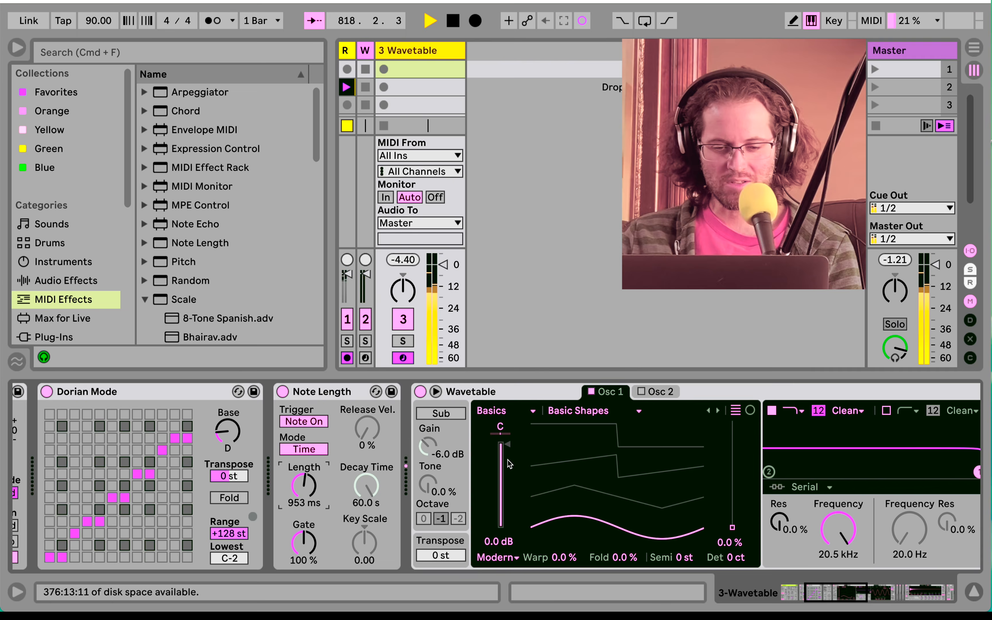
- Inspect EQ Eight's curve and fold it again, and turn on and unfold the Delay
scroll(501, 474, "right", 1)
scroll(500, 474, "right", 10)
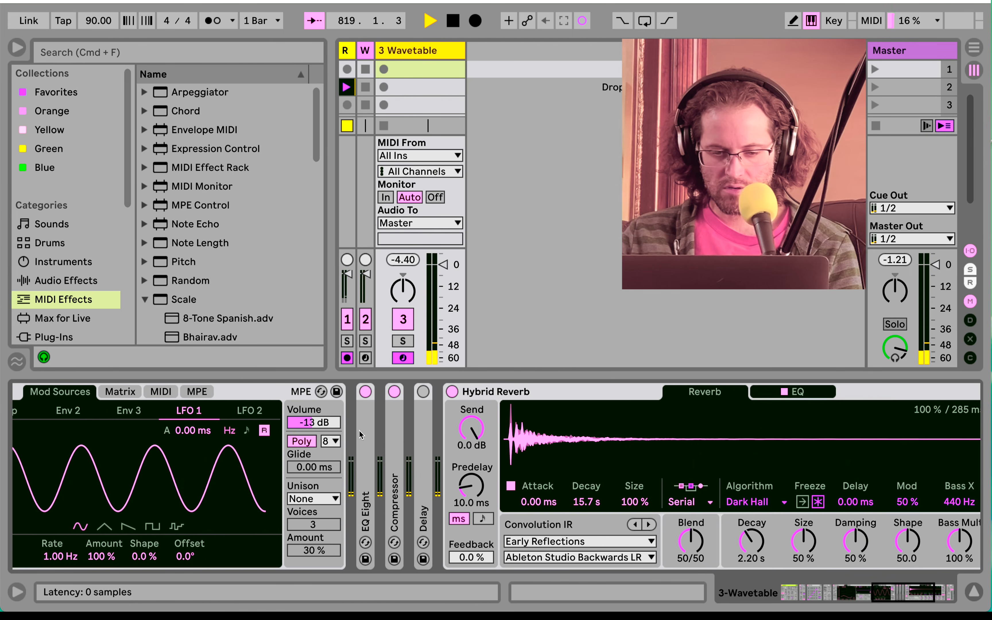
double_click(368, 434)
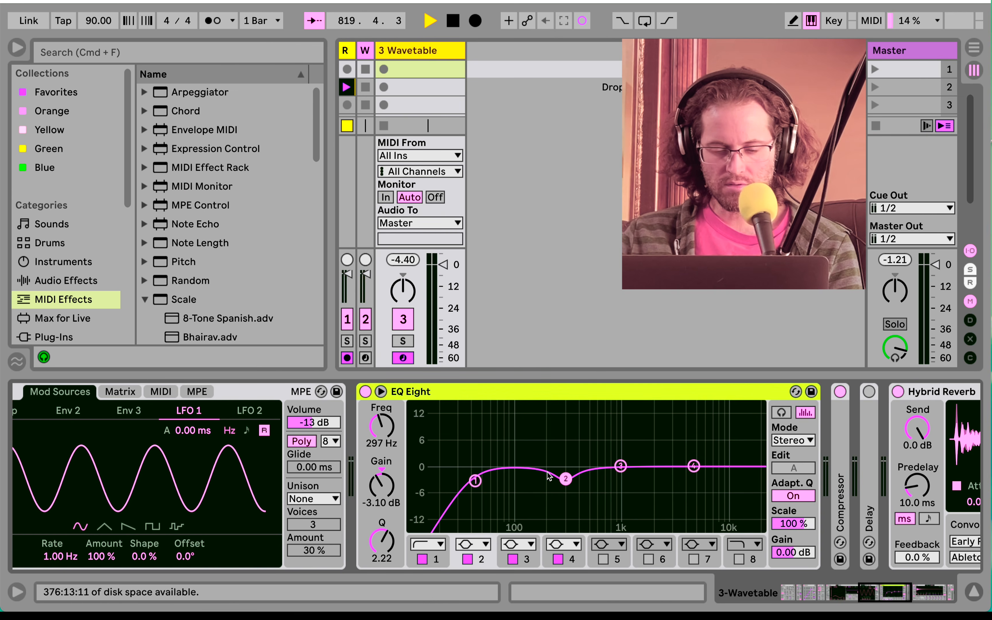
double_click(478, 392)
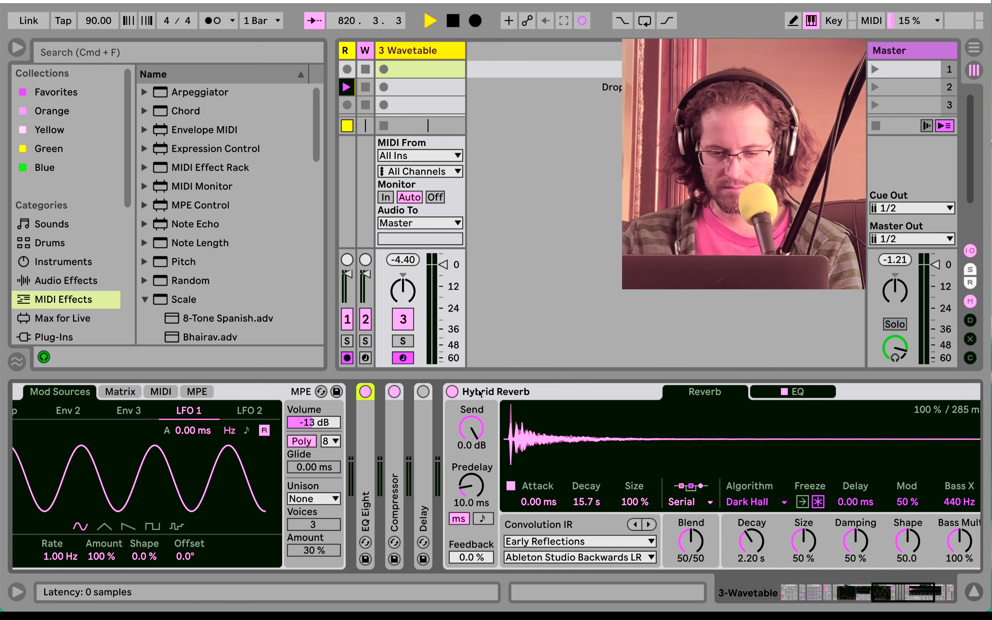
left_click(425, 393)
double_click(426, 445)
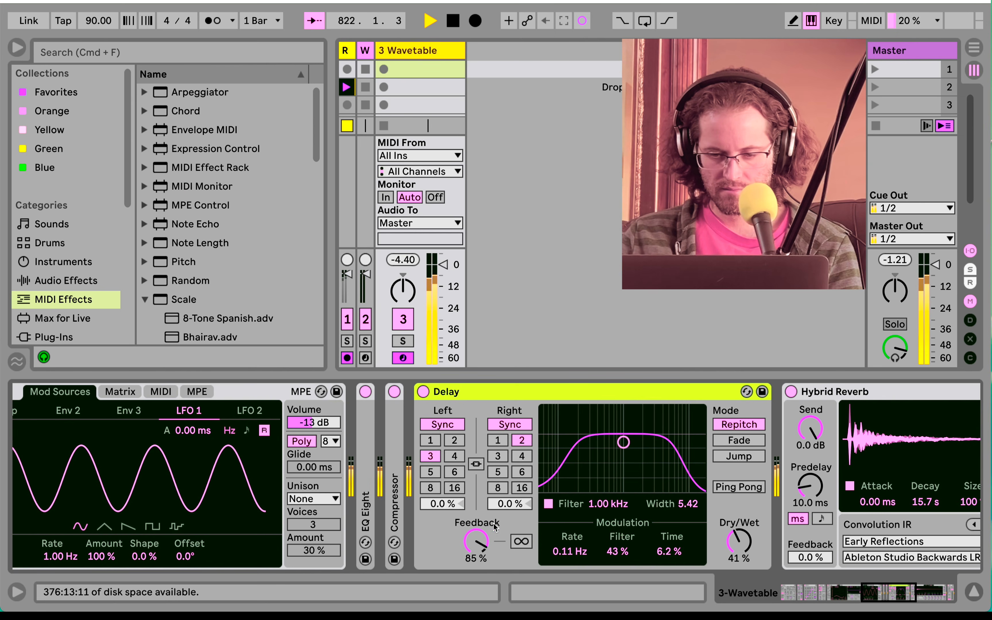
- Set the Delay's Dry/Wet to 30%, enable Ping Pong, and link the right channel's time to the left channel's 3
left_click_drag(733, 551, 733, 567)
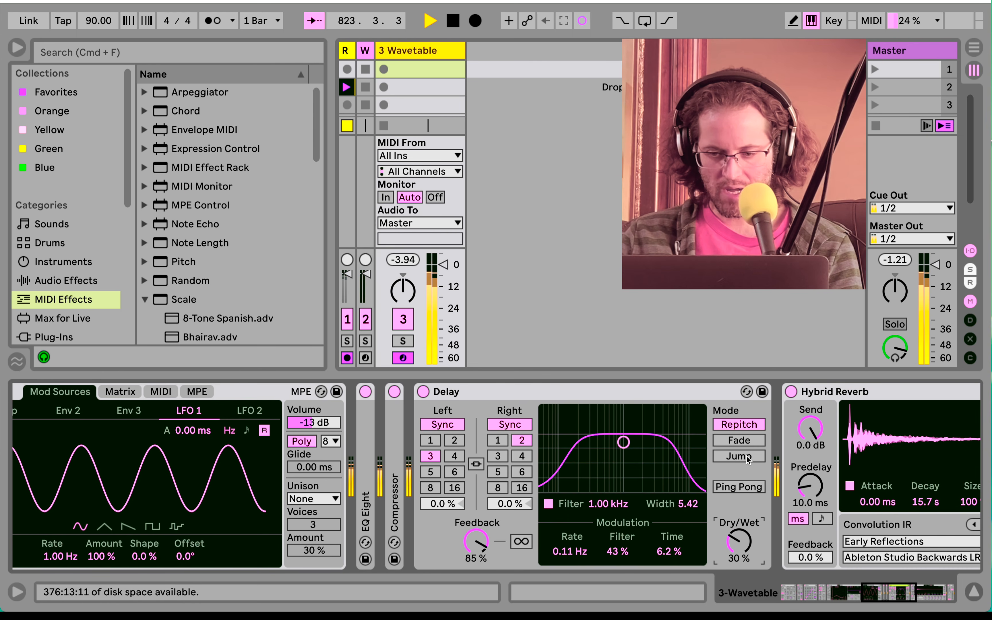
left_click(738, 492)
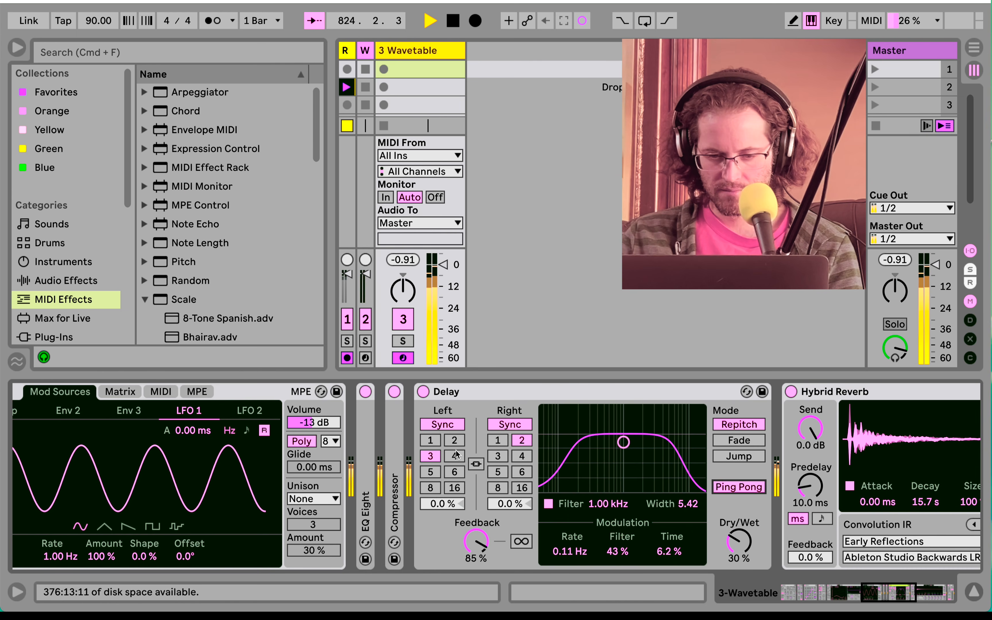
left_click(475, 465)
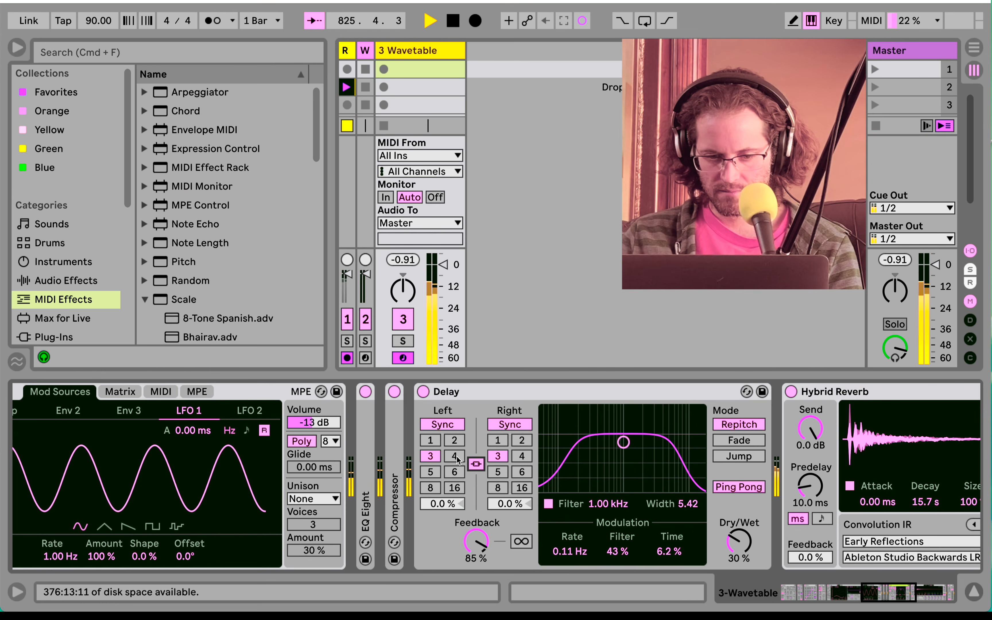
- Lower the Length in the Note Length device to 10.0 ms
scroll(457, 456, "left", 15)
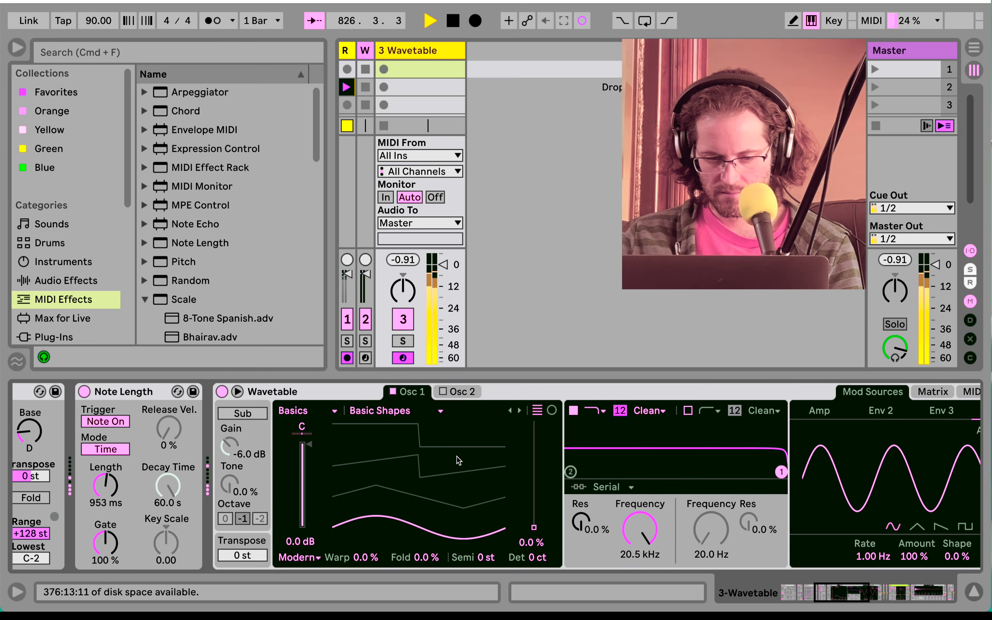
scroll(457, 457, "left", 5)
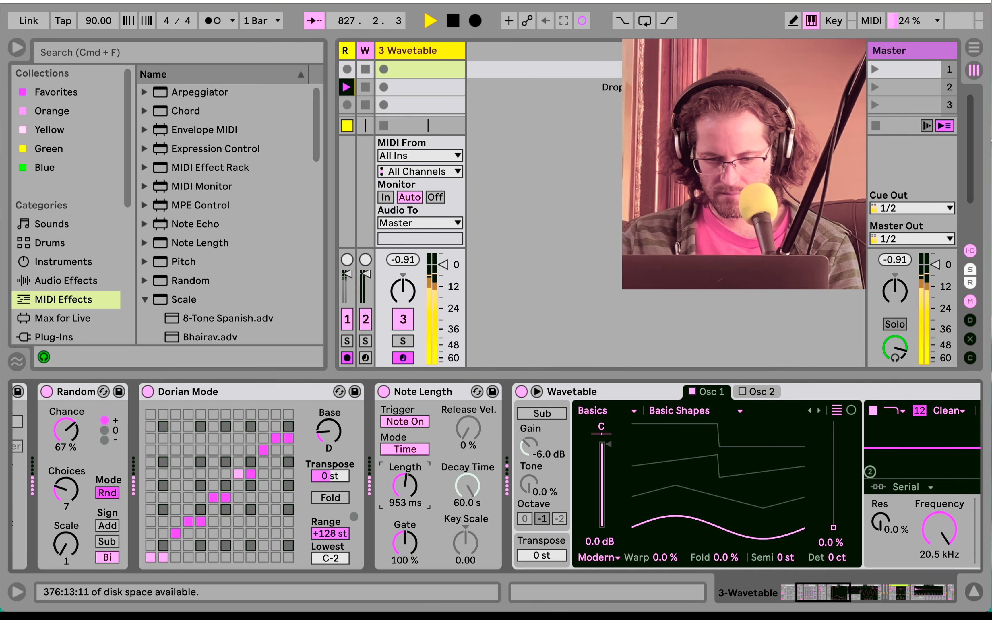
left_click_drag(405, 487, 404, 543)
- Shape Wavetable's Amp envelope with a 4.98 s Decay, 0.0 dB Sustain and 30.6 ms Release
scroll(410, 486, "right", 15)
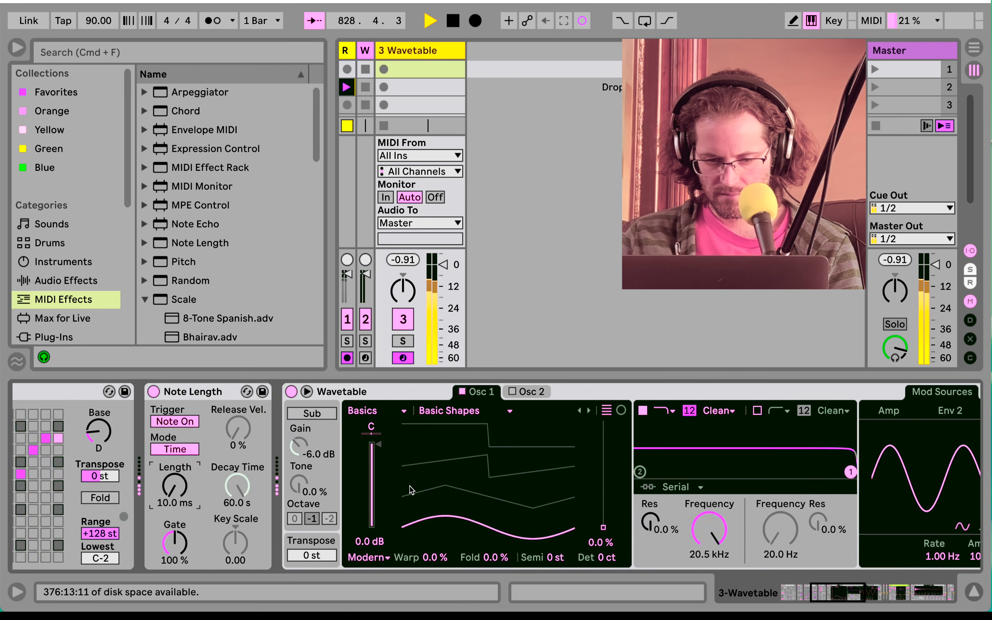
scroll(410, 486, "right", 2)
left_click(494, 413)
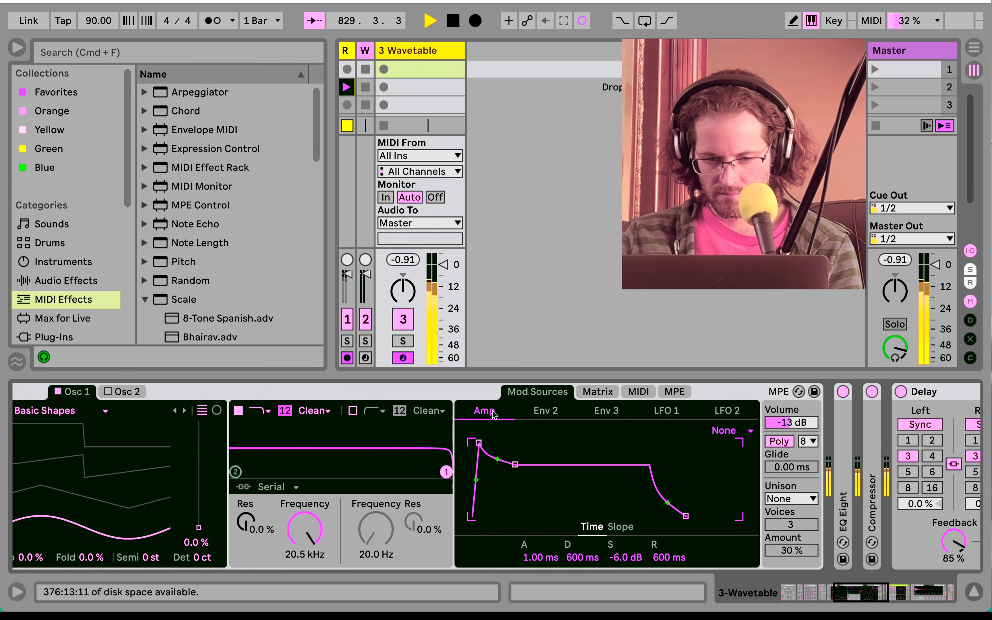
left_click_drag(673, 558, 673, 558)
mouse_move(580, 563)
left_mouse_down()
mouse_move(623, 562)
mouse_move(574, 563)
left_mouse_up()
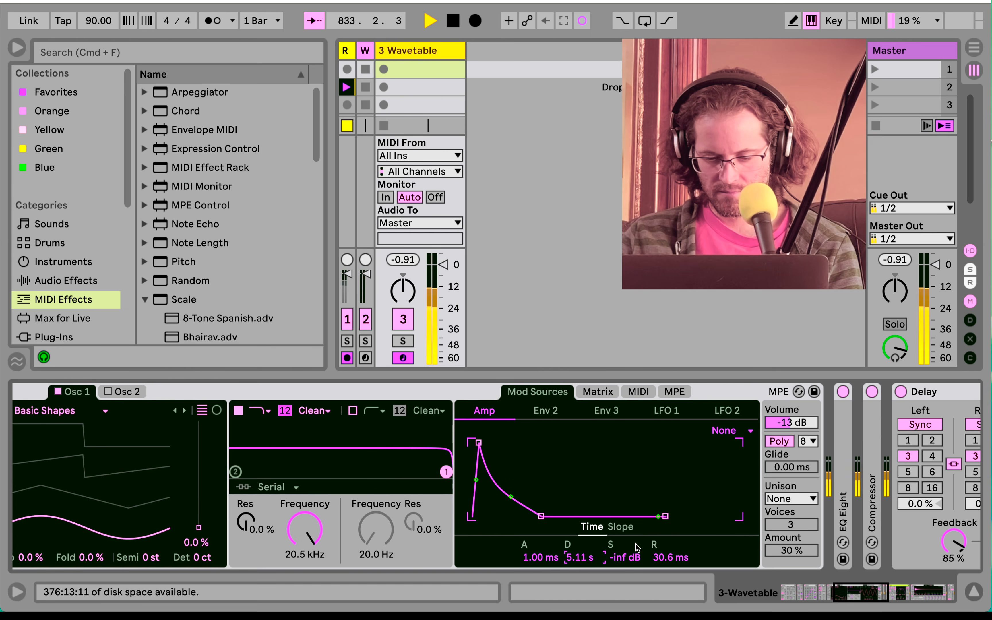
left_click_drag(542, 517, 541, 443)
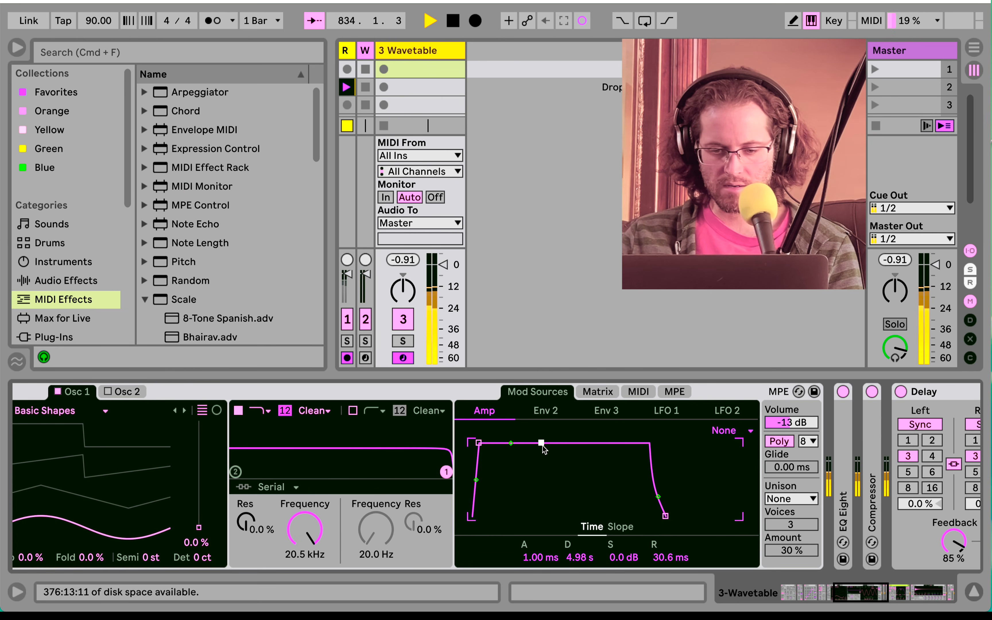
- Set Note Length's Length to 2.34 s and the Arpeggiator's Rate to 1/12
scroll(542, 446, "left", 15)
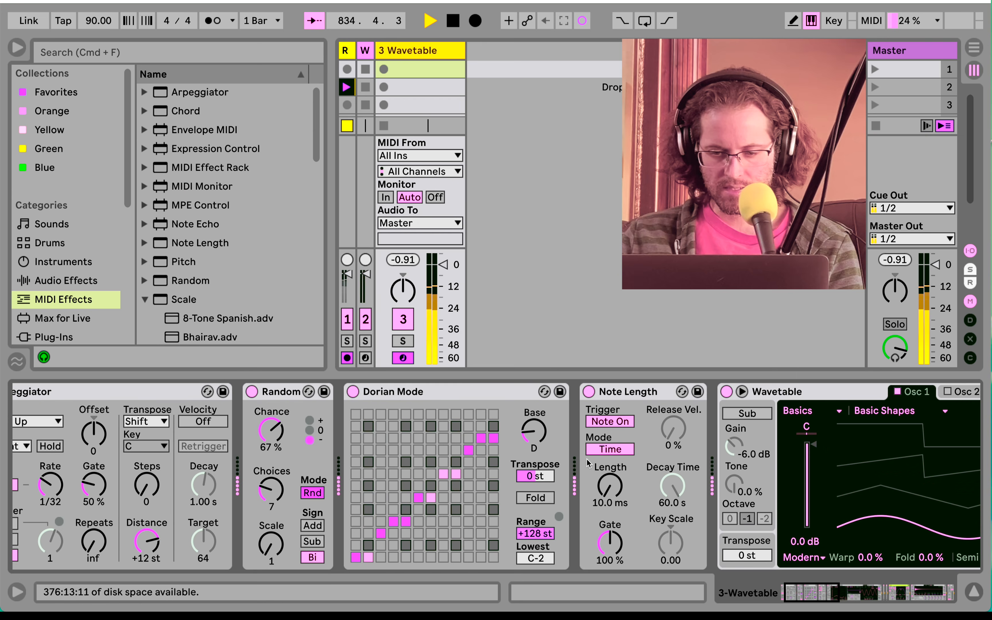
left_click(610, 485)
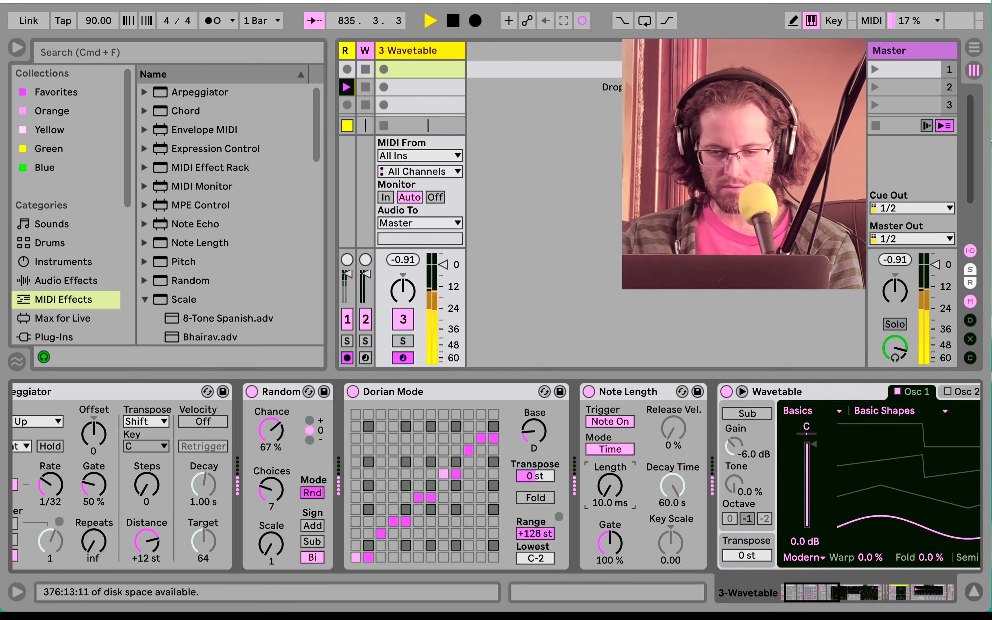
left_click_drag(610, 486, 610, 451)
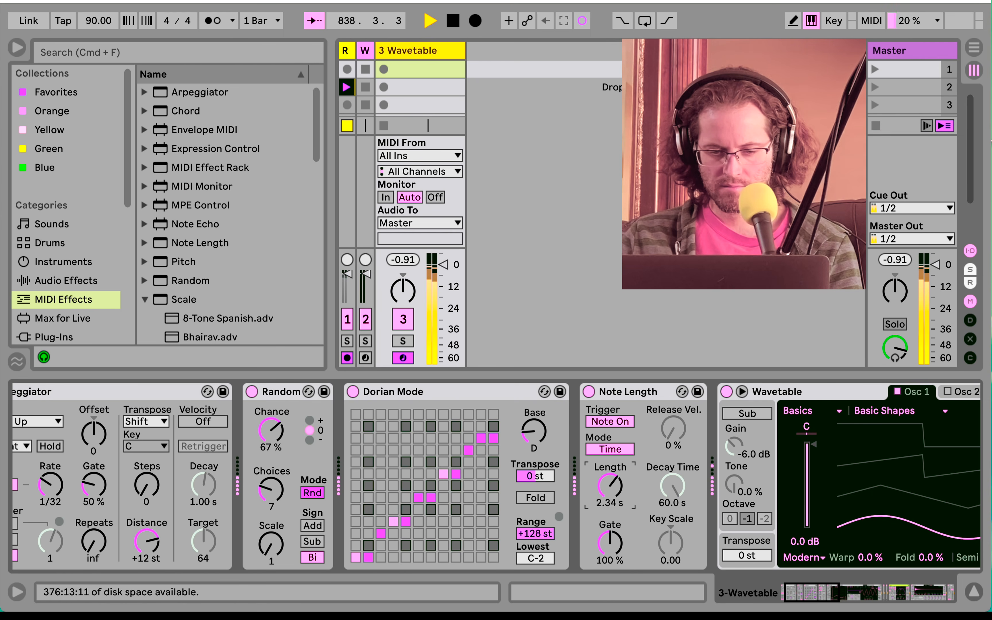
scroll(78, 486, "left", 2)
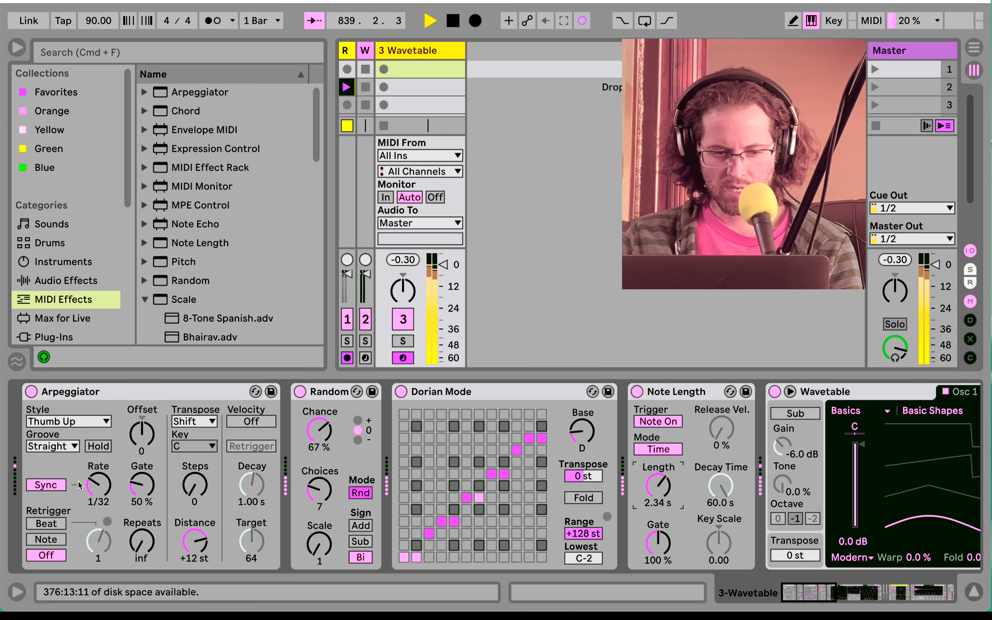
left_click_drag(91, 486, 91, 496)
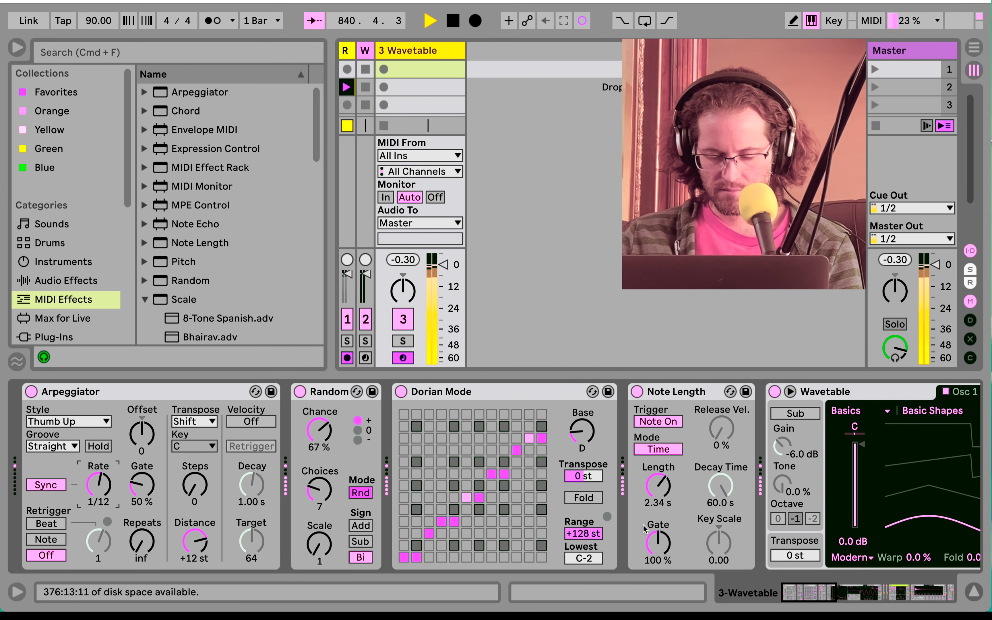
- Set the Delay's Dry/Wet to 0.0% and lower Wavetable's Volume to -20 dB
scroll(644, 528, "right", 15)
scroll(643, 528, "left", 8)
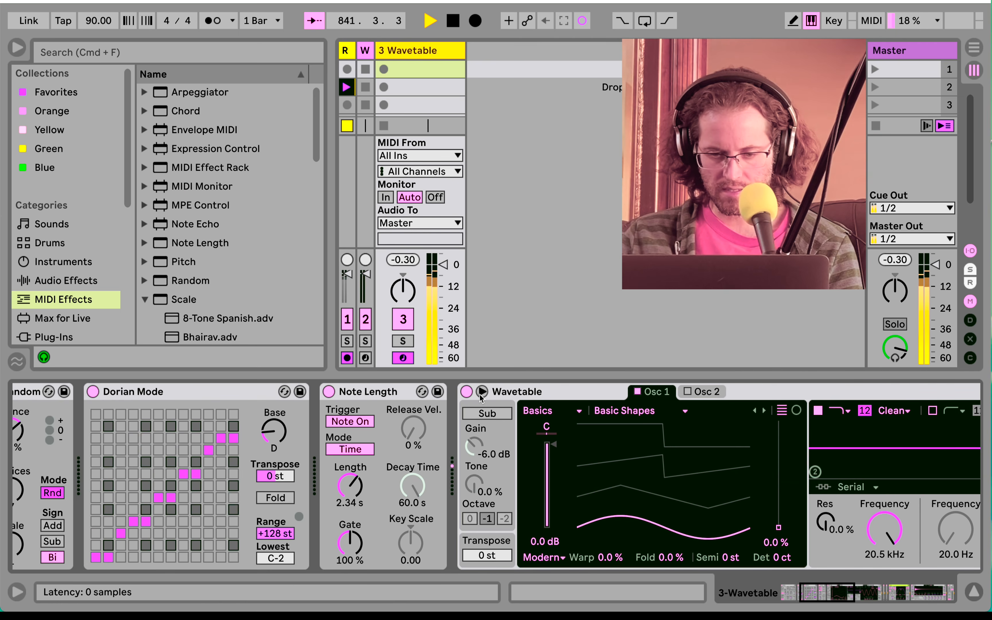
left_click(466, 392)
scroll(534, 464, "right", 15)
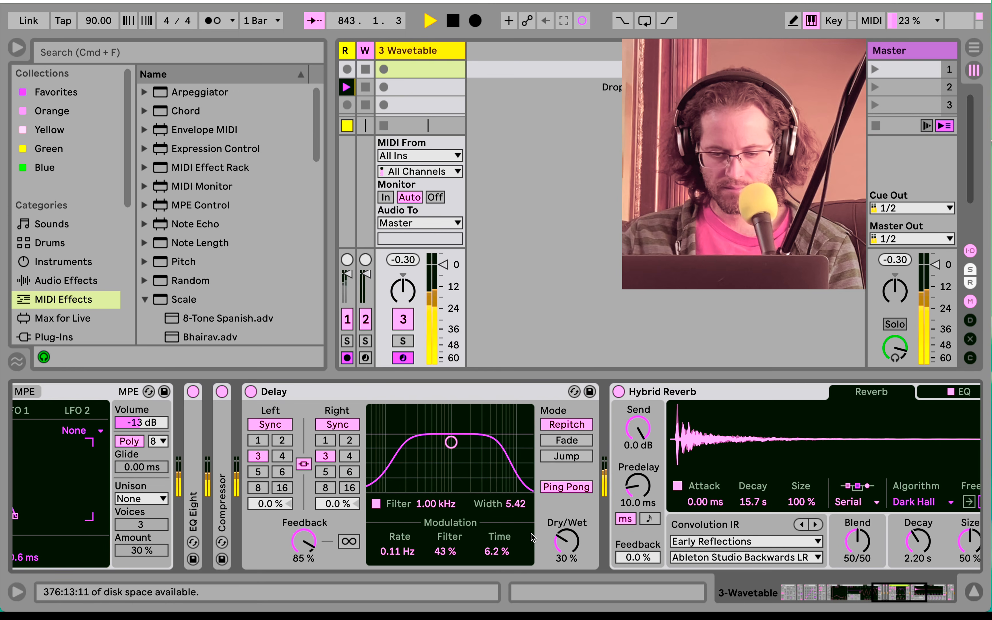
left_click_drag(559, 536, 558, 578)
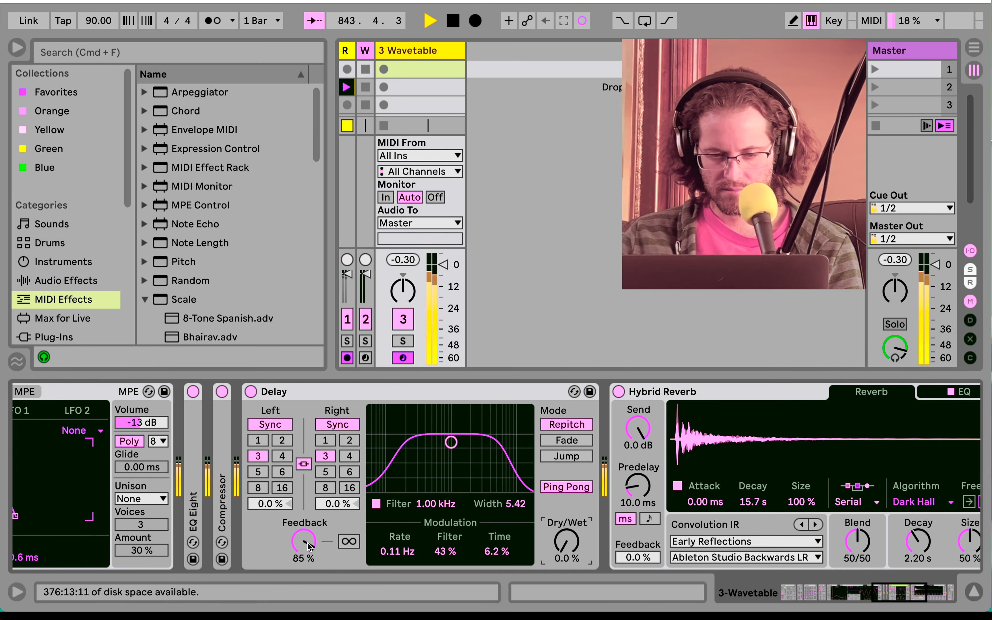
scroll(528, 506, "right", 10)
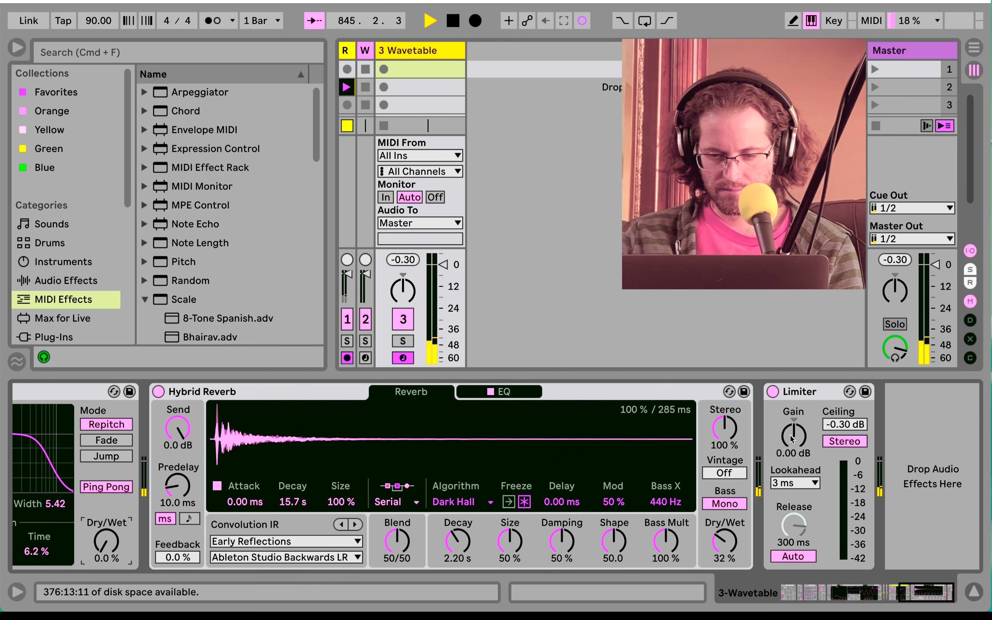
scroll(460, 400, "left", 15)
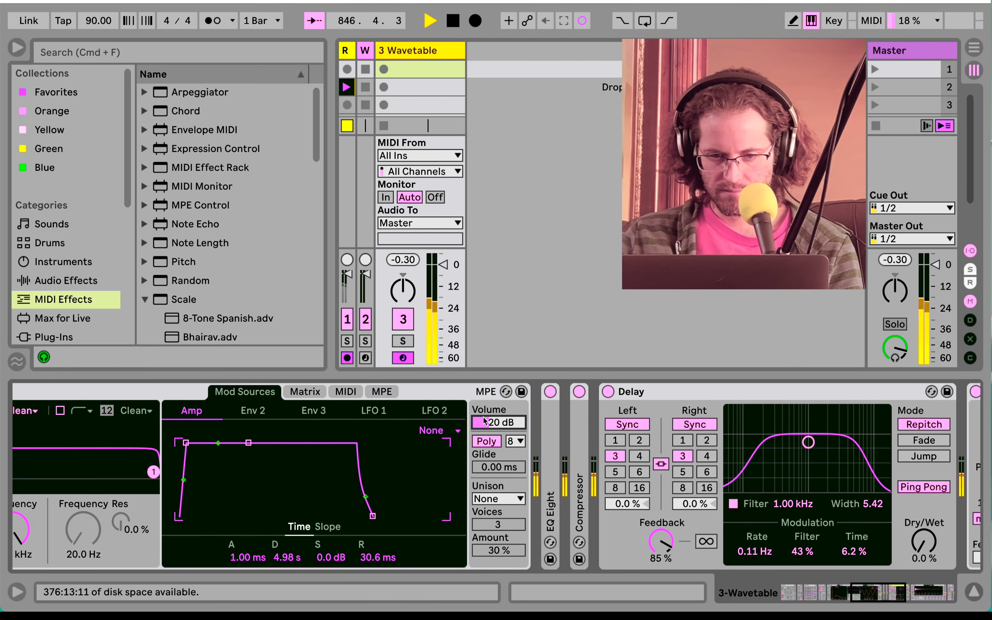
- Shorten the convolution Decay of Hybrid Reverb to 10.7 s
scroll(651, 485, "right", 10)
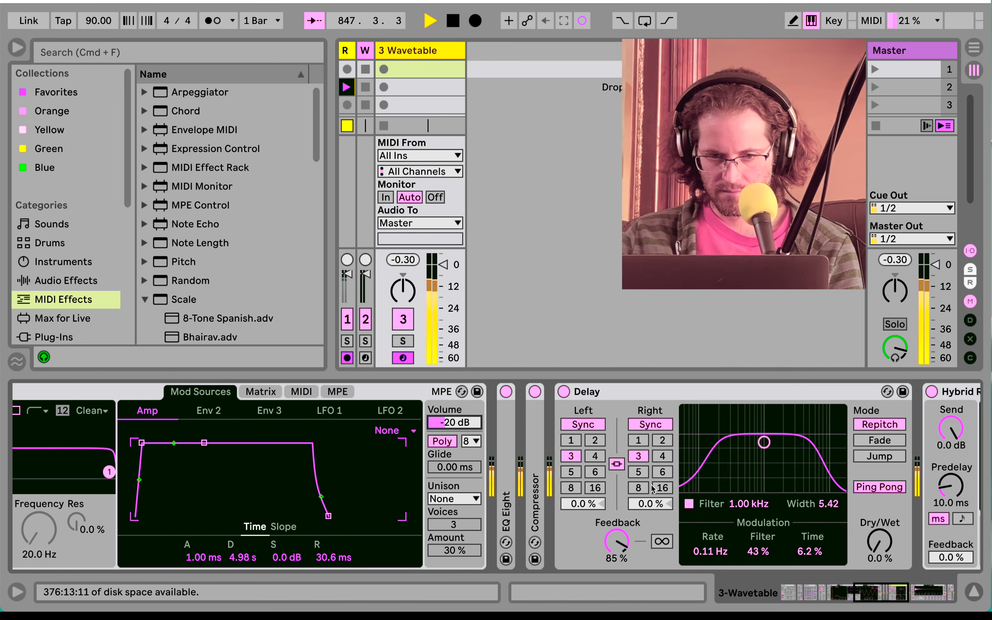
scroll(652, 487, "right", 3)
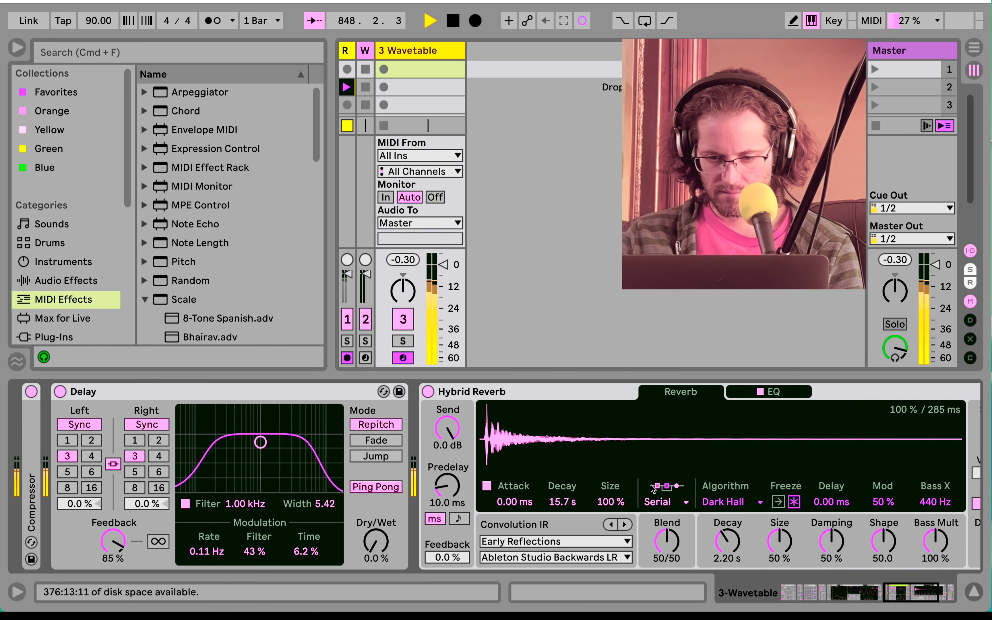
left_click_drag(563, 504, 563, 511)
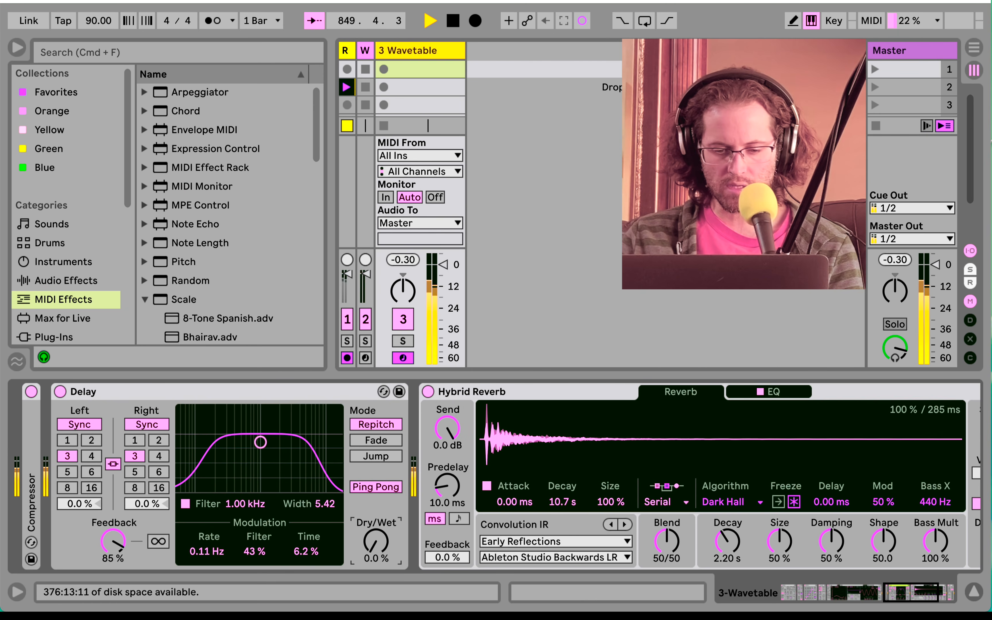
- Raise the Delay's Dry/Wet to 41%
left_click_drag(377, 543, 377, 529)
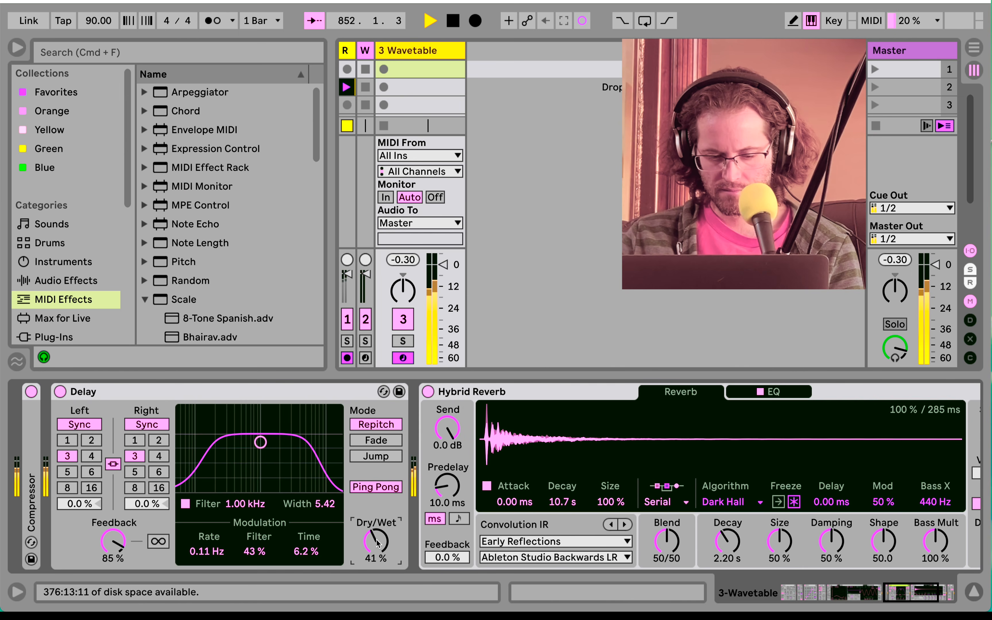
- Slow the Arpeggiator's Rate to 1/3 and set the Random device's Chance to 61%
scroll(377, 540, "left", 15)
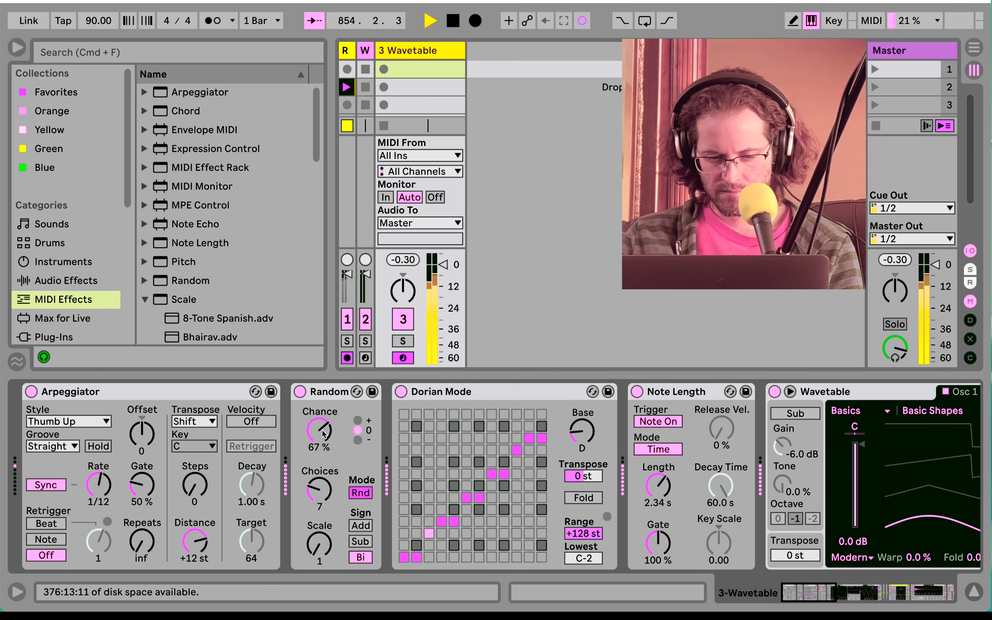
left_click_drag(319, 430, 319, 448)
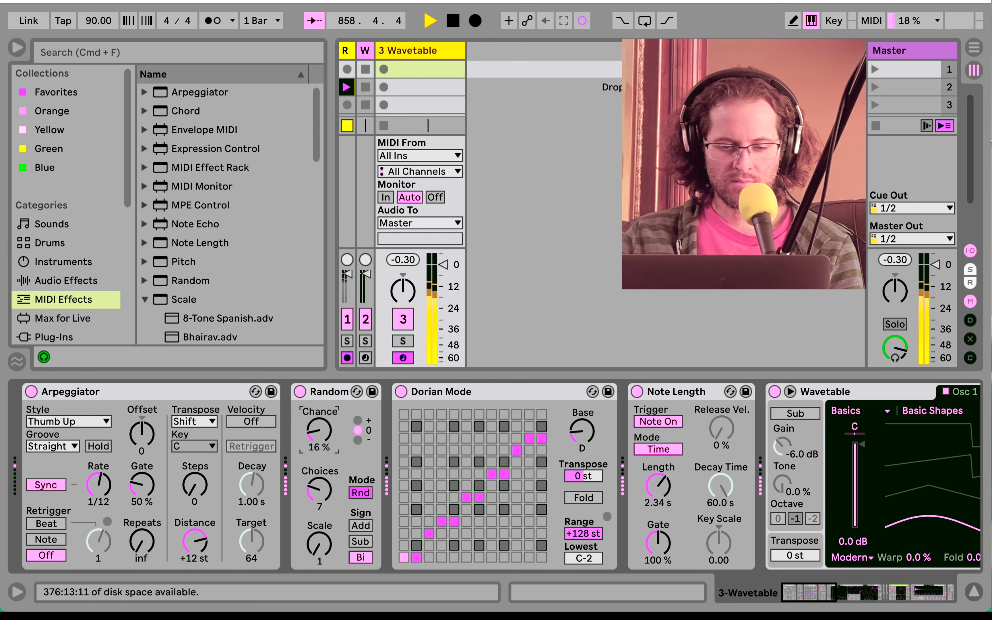
left_click_drag(99, 485, 98, 459)
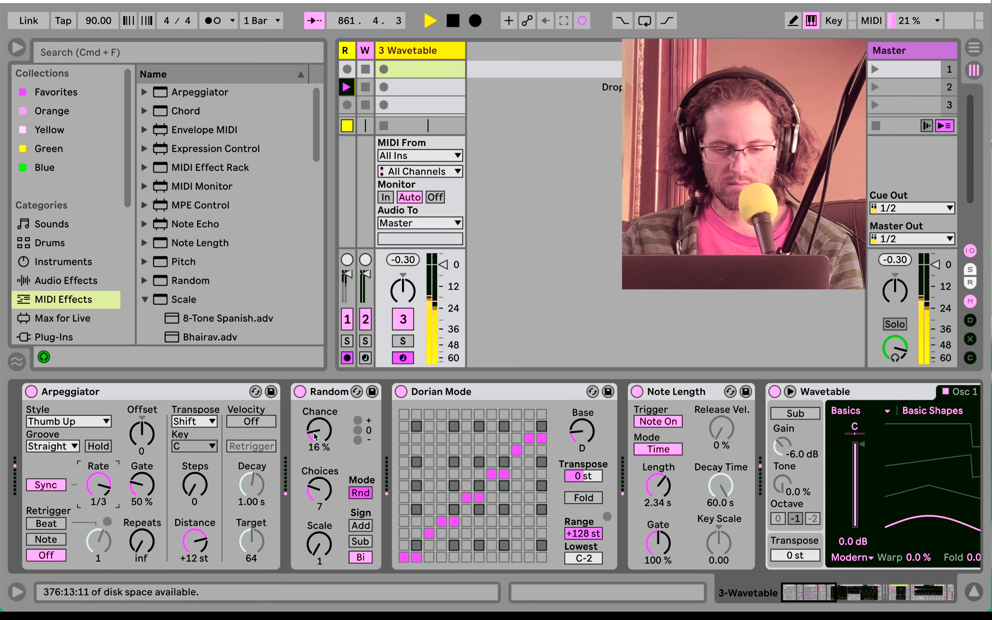
left_click_drag(318, 429, 319, 422)
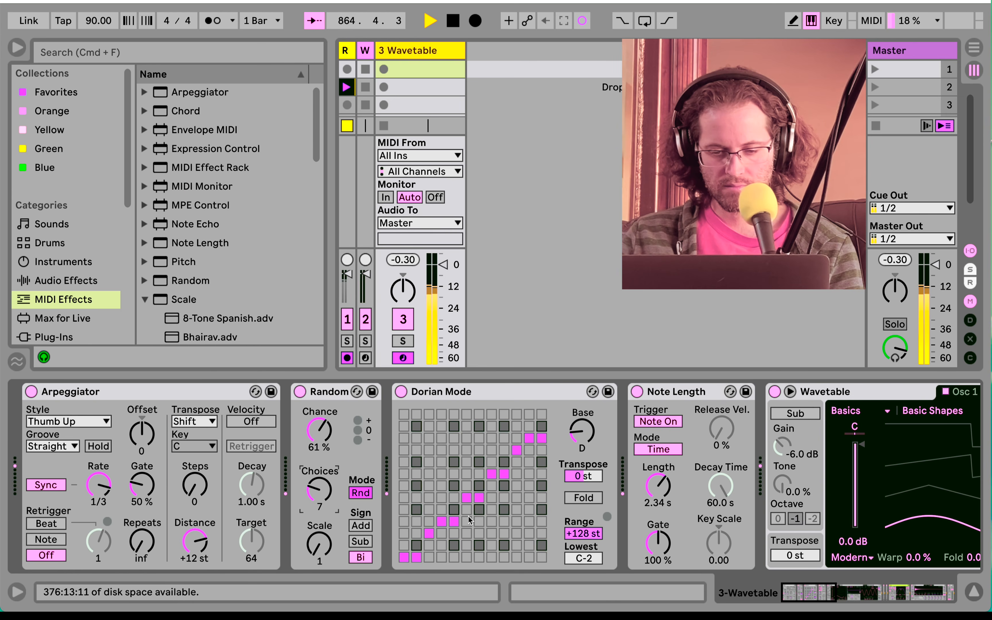
- Turn on Wavetable's Sub oscillator and set Note Length's Length to 4.06 s
scroll(470, 520, "right", 10)
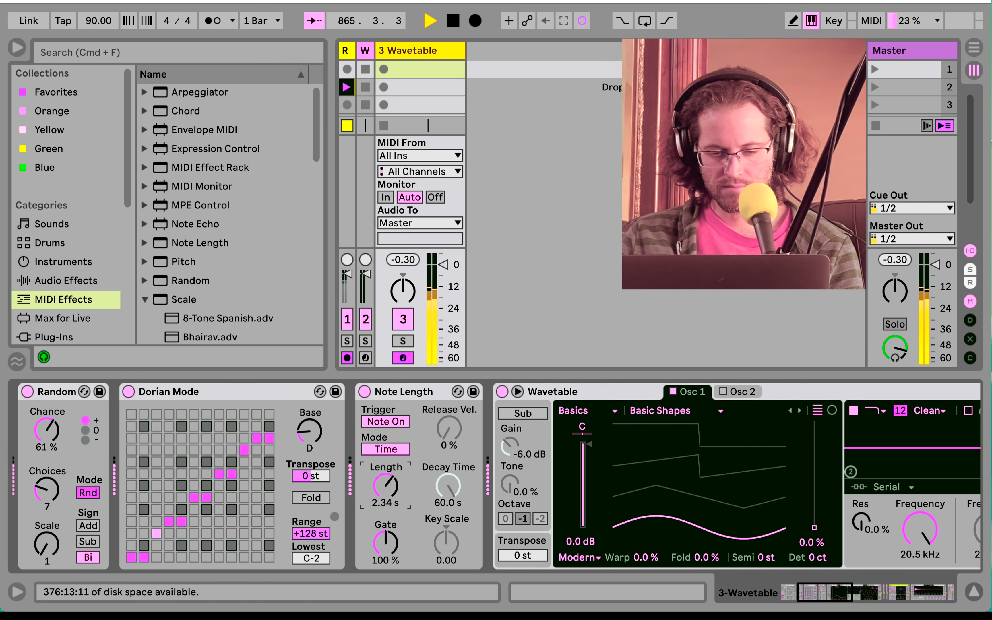
left_click_drag(385, 485, 386, 517)
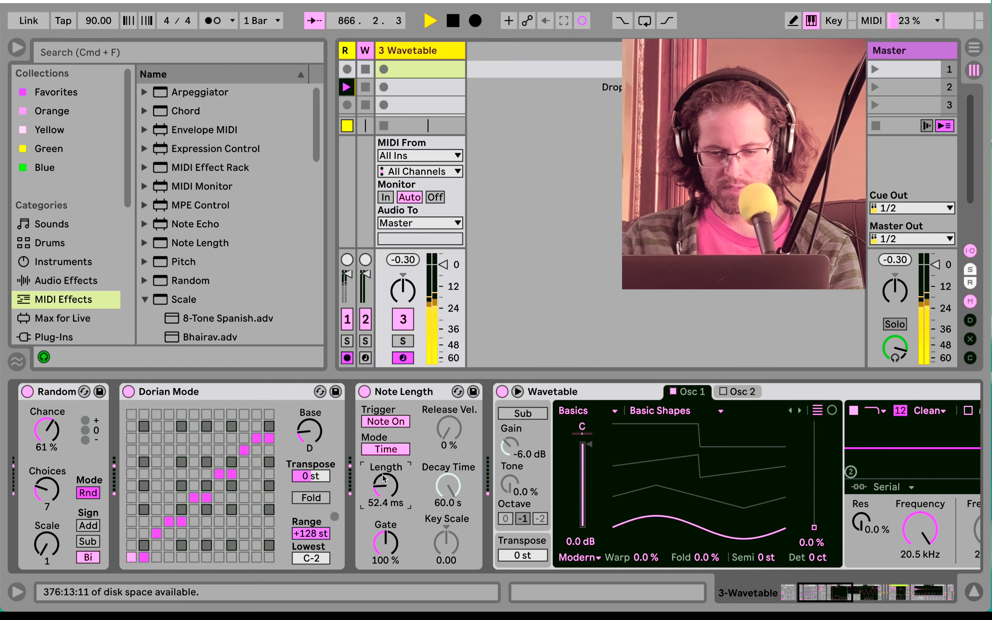
left_click(535, 414)
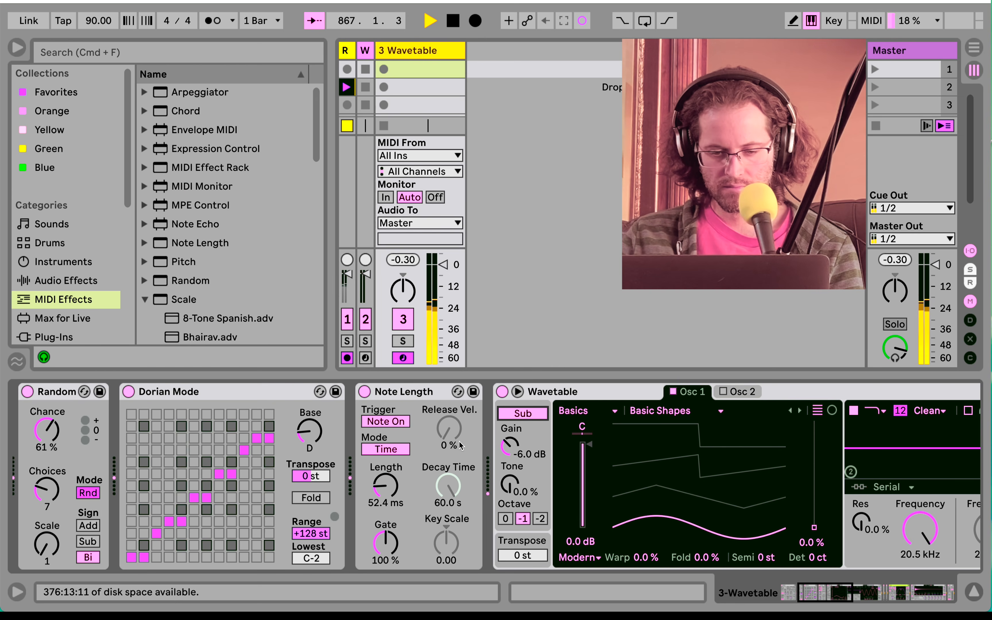
left_click_drag(381, 492, 382, 447)
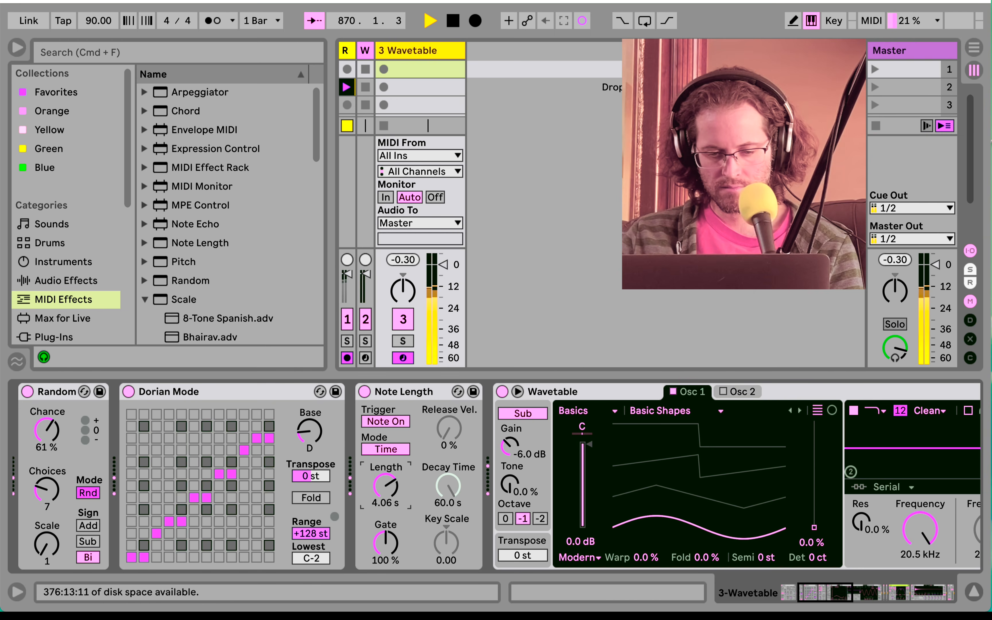
- Move the Osc 1 wavetable position to 33% and lower the first filter's Frequency to 5.47 kHz
scroll(385, 494, "right", 5)
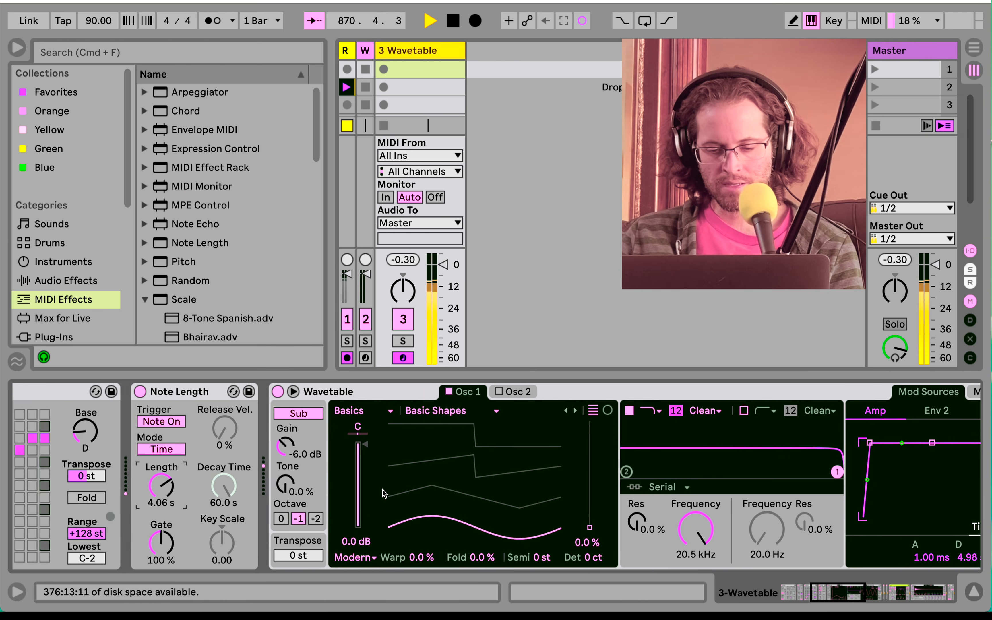
scroll(410, 513, "right", 4)
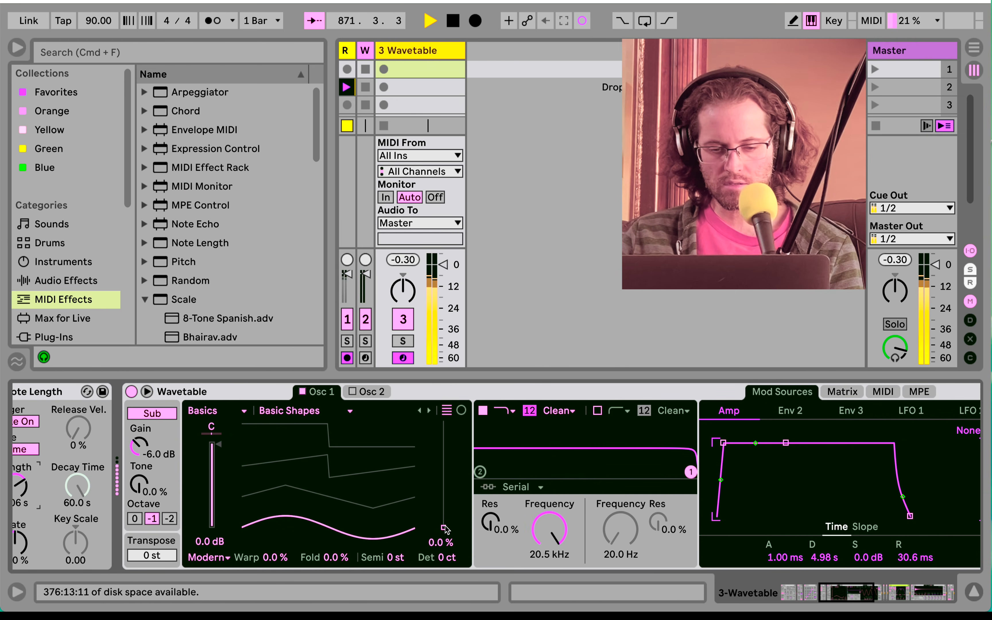
left_click_drag(444, 527, 444, 492)
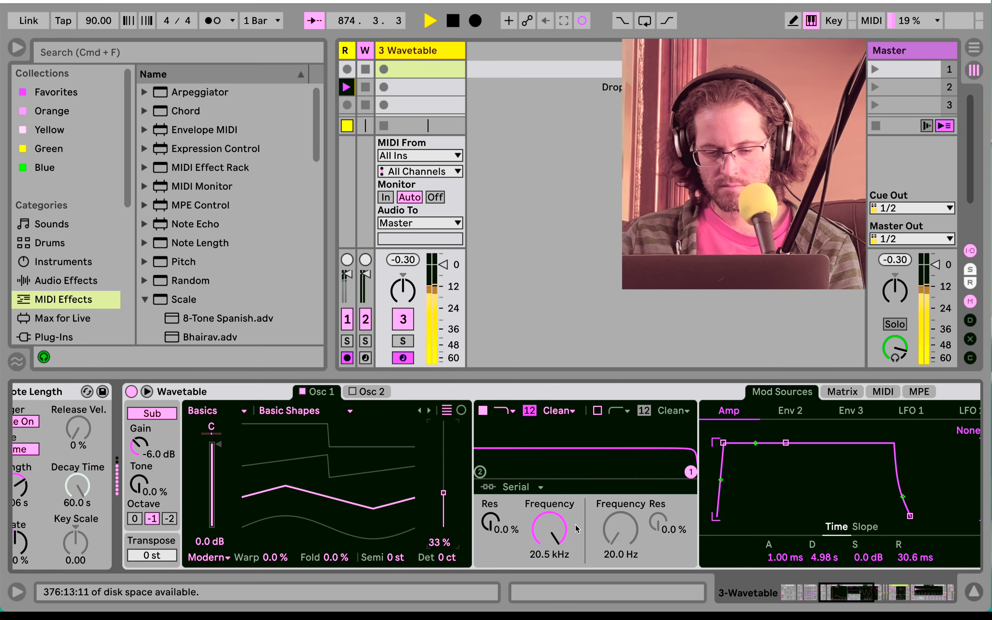
mouse_move(550, 529)
left_mouse_down()
mouse_move(550, 545)
mouse_move(563, 531)
left_mouse_up()
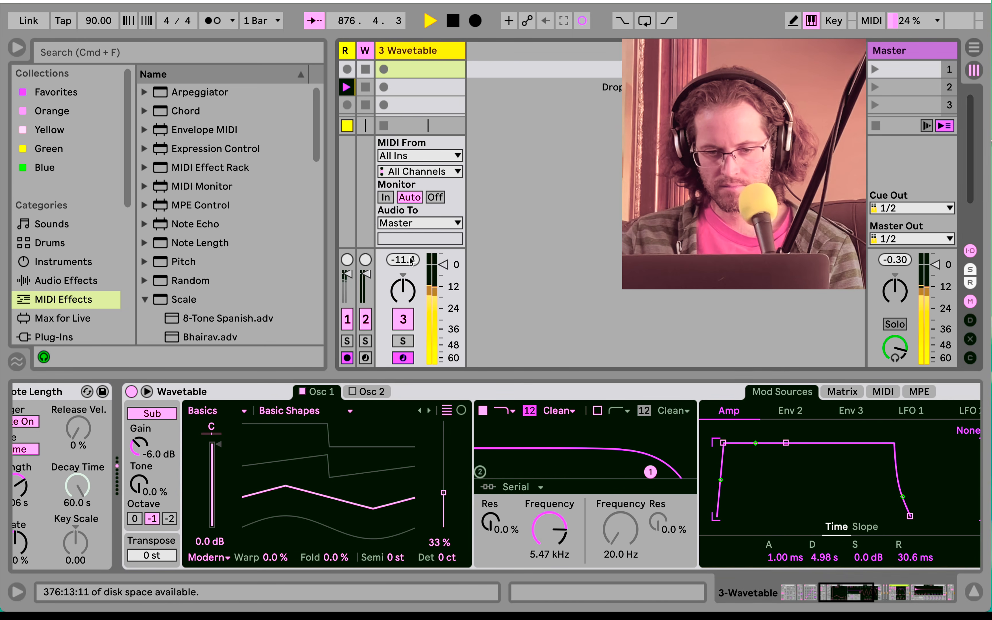
- Lower Wavetable's Volume to -25 dB and set the Delay's linked synced time to 2 on both channels
scroll(662, 462, "right", 5)
left_click_drag(699, 422, 699, 431)
scroll(697, 427, "right", 8)
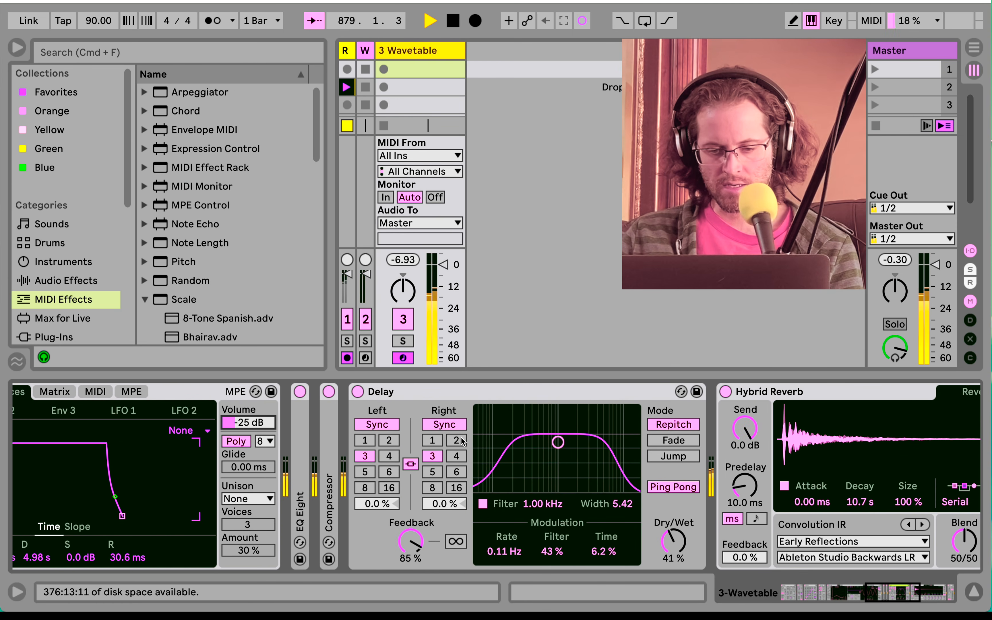
left_click(459, 440)
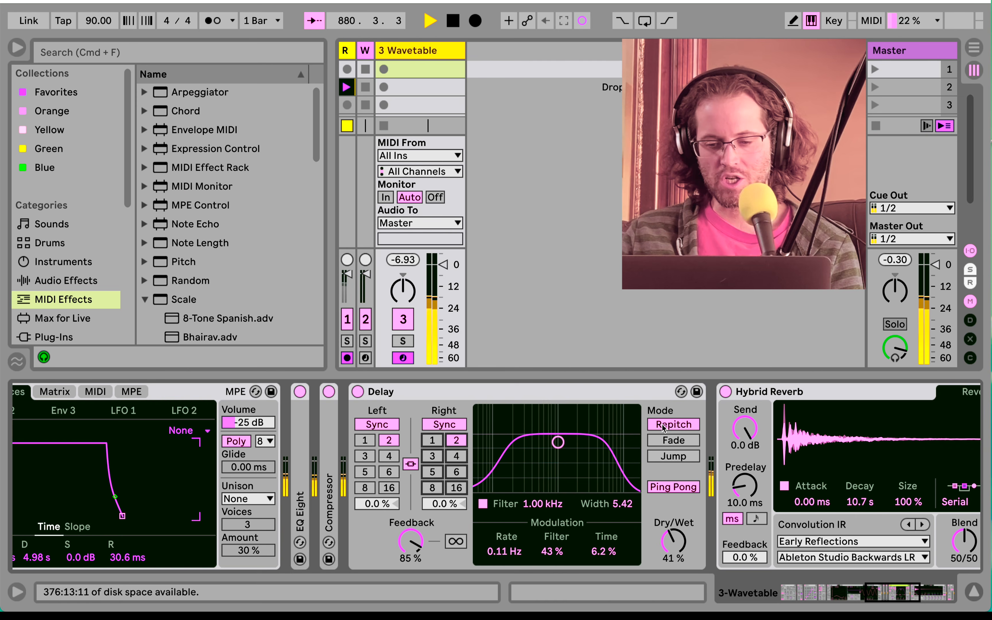
- Switch Hybrid Reverb to the Prism algorithm with a 3.60 s Decay and set its routing to Parallel
scroll(664, 427, "right", 10)
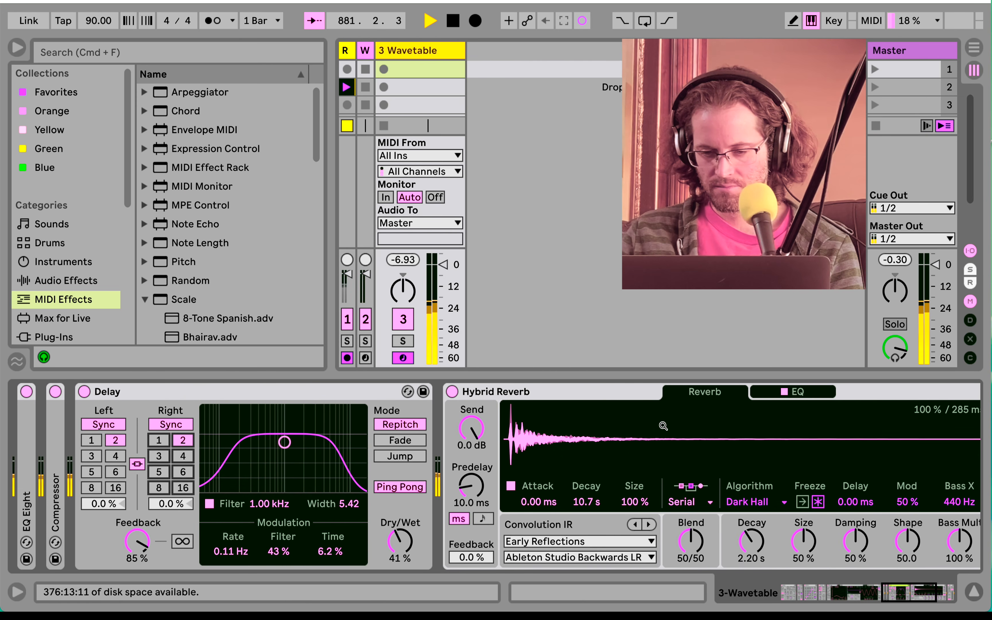
scroll(663, 426, "right", 3)
left_click(555, 502)
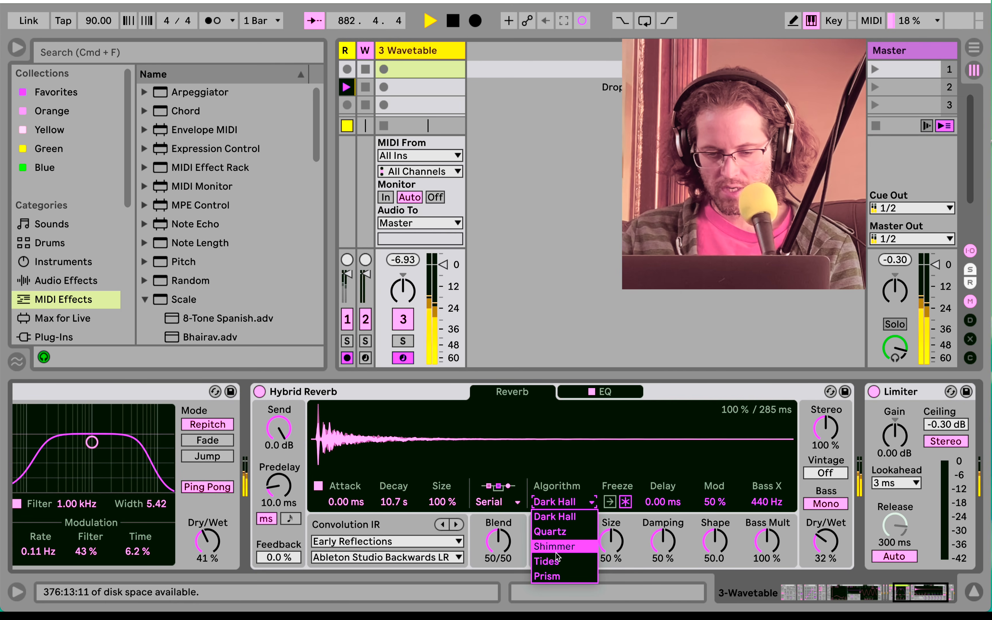
left_click(554, 576)
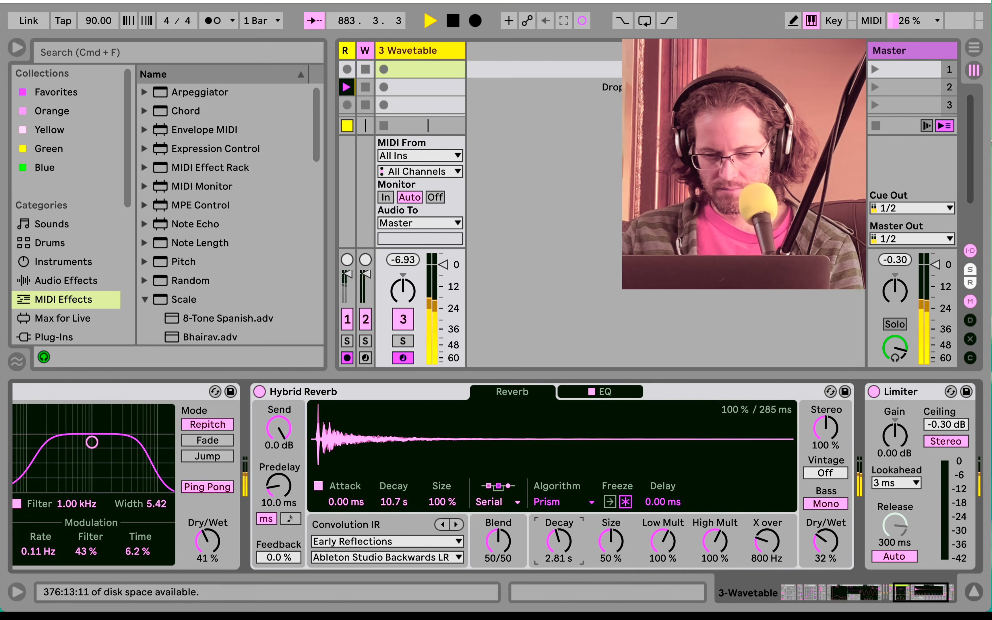
left_click(498, 505)
left_click(496, 529)
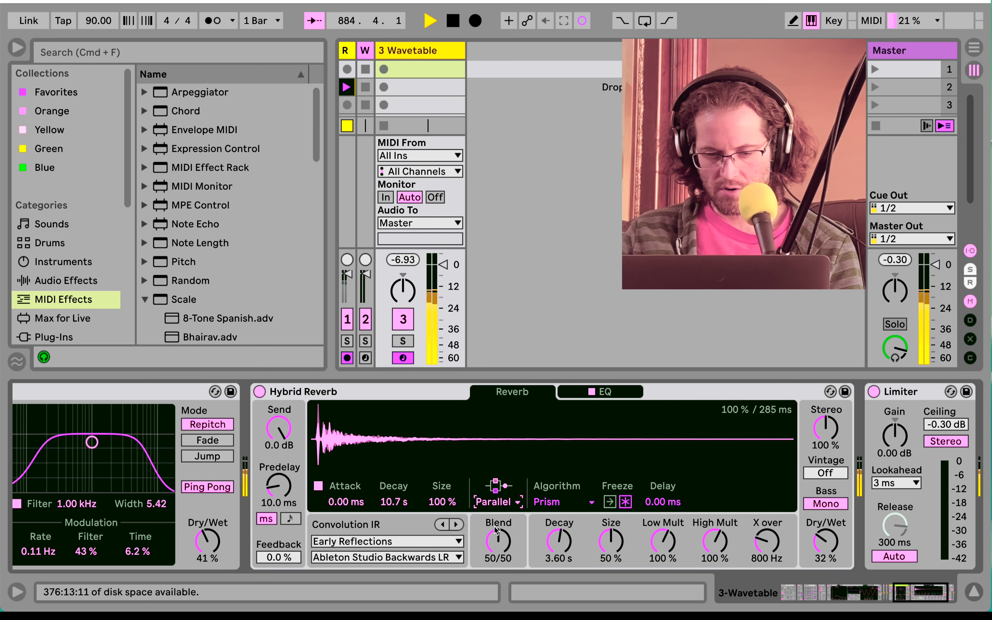
- Load the Digital Long Hall impulse response from the Halls category in Hybrid Reverb
left_click(389, 541)
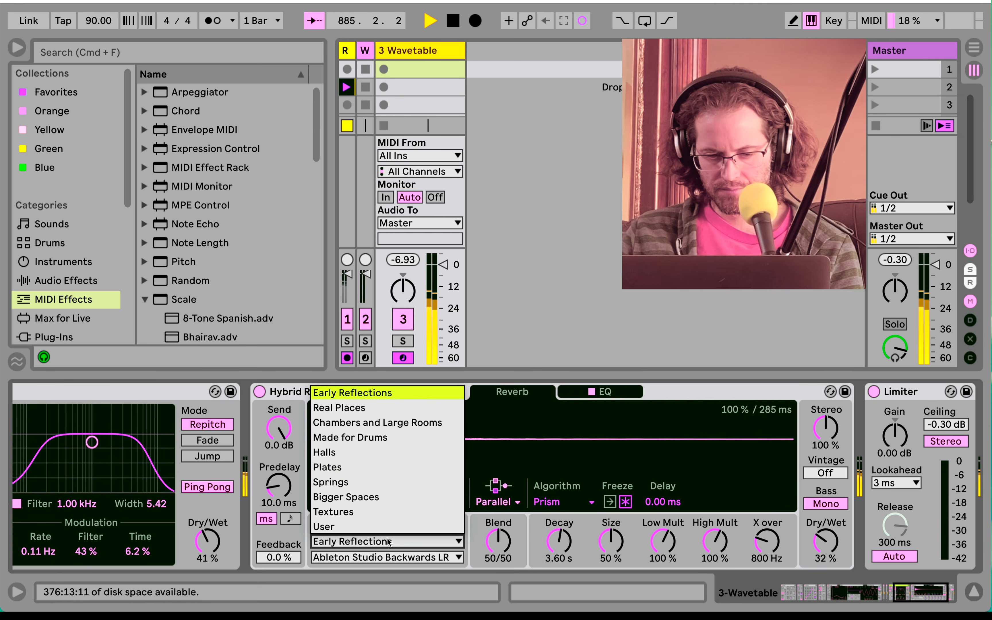
left_click(375, 452)
left_click(390, 557)
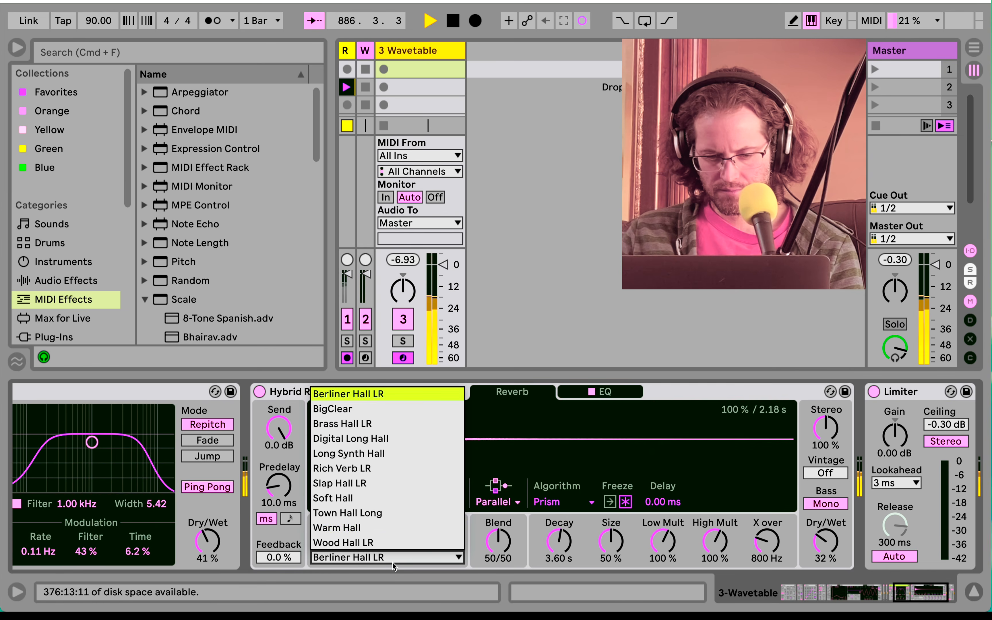
left_click(353, 439)
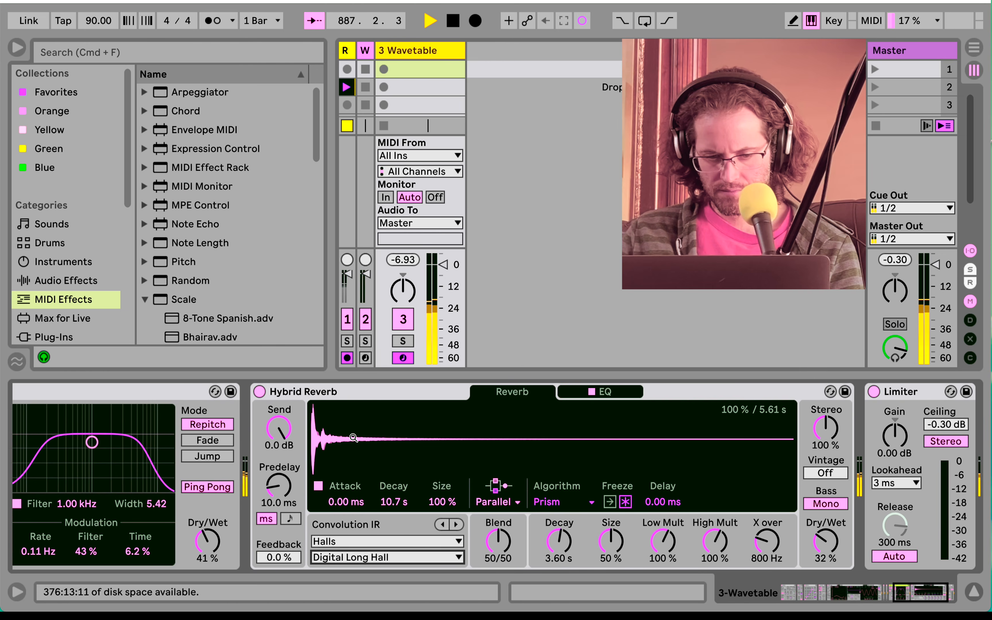
- Change the Arpeggiator's Style to Pinky Up
scroll(354, 440, "left", 10)
scroll(354, 441, "left", 8)
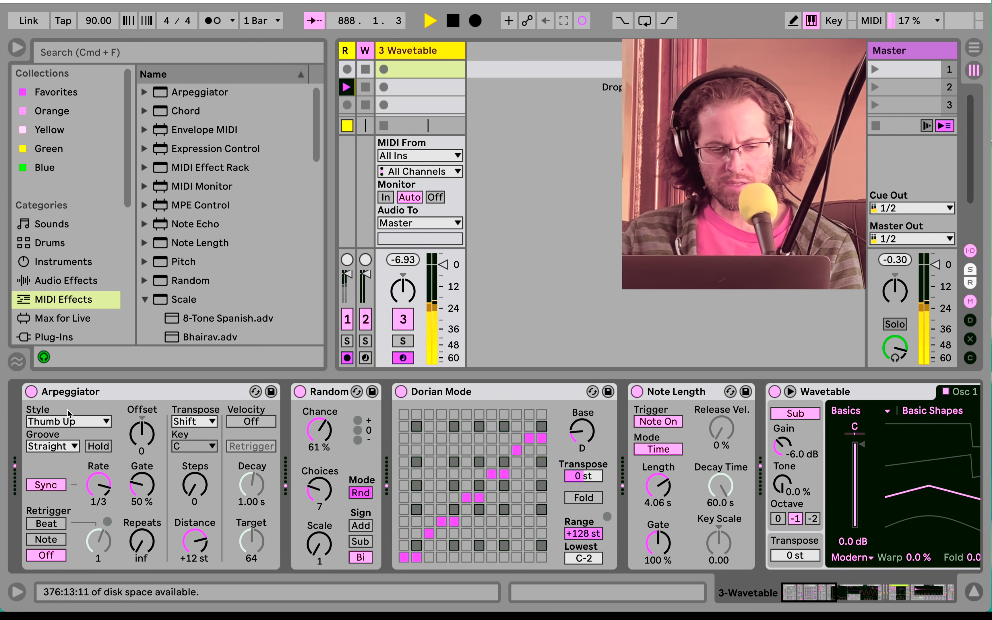
left_click(69, 422)
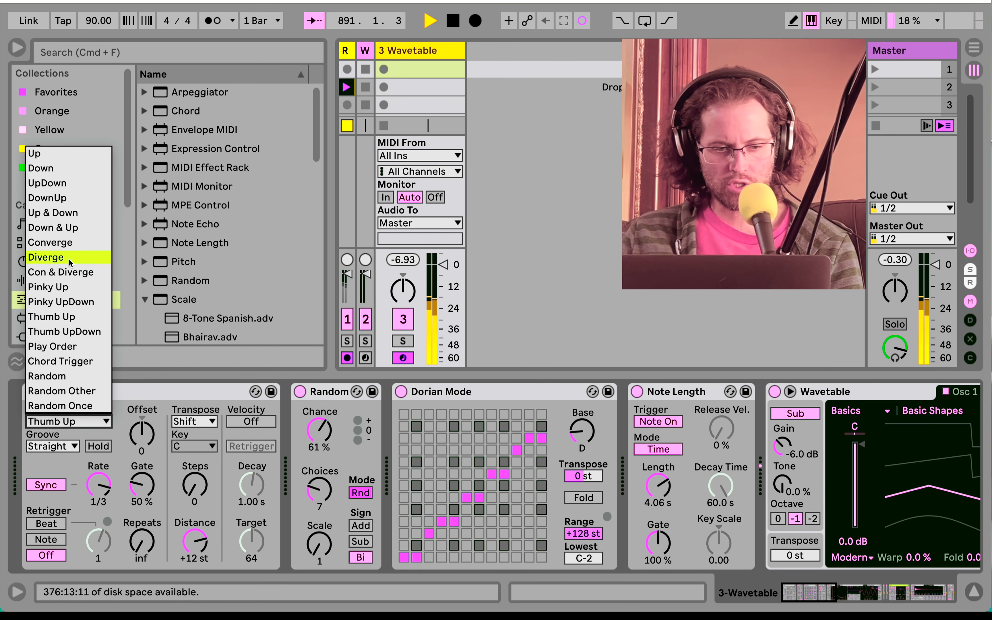
left_click(67, 285)
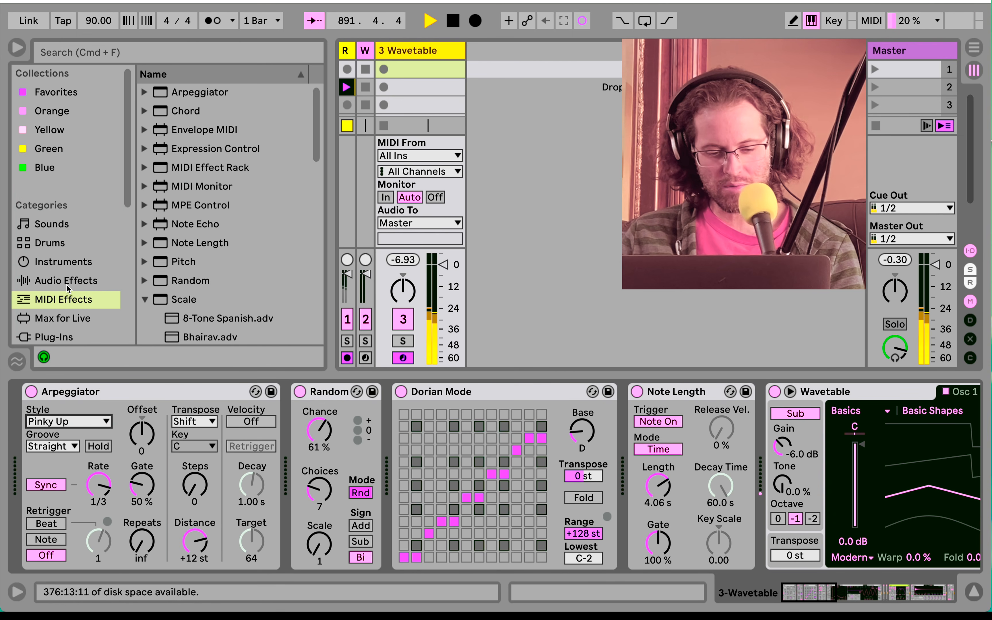
- Show the Audio Effects category in the browser and collapse its Reverb & Resonance folder
left_click(67, 284)
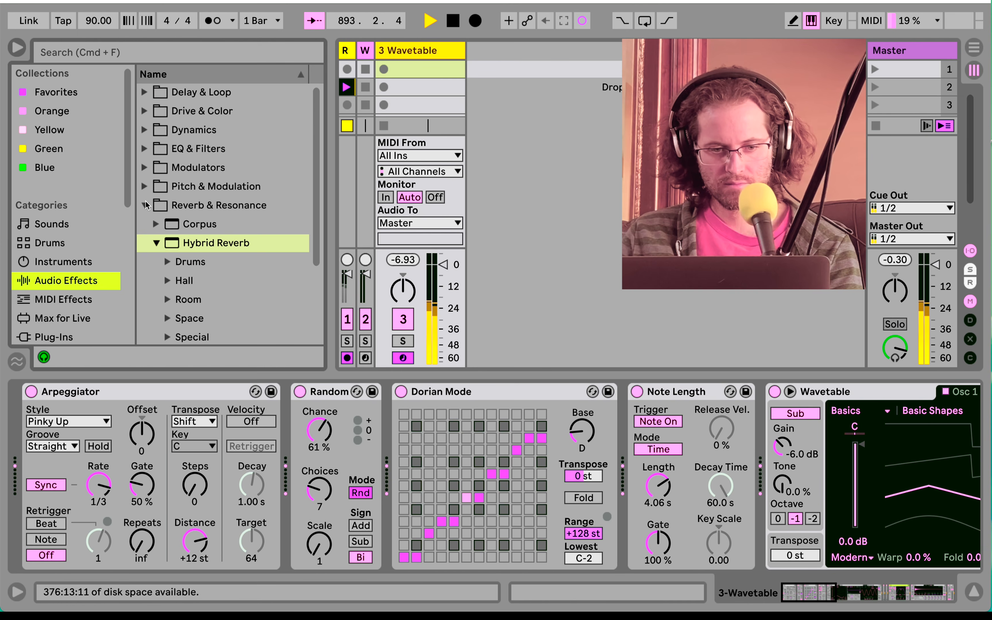
left_click(146, 205)
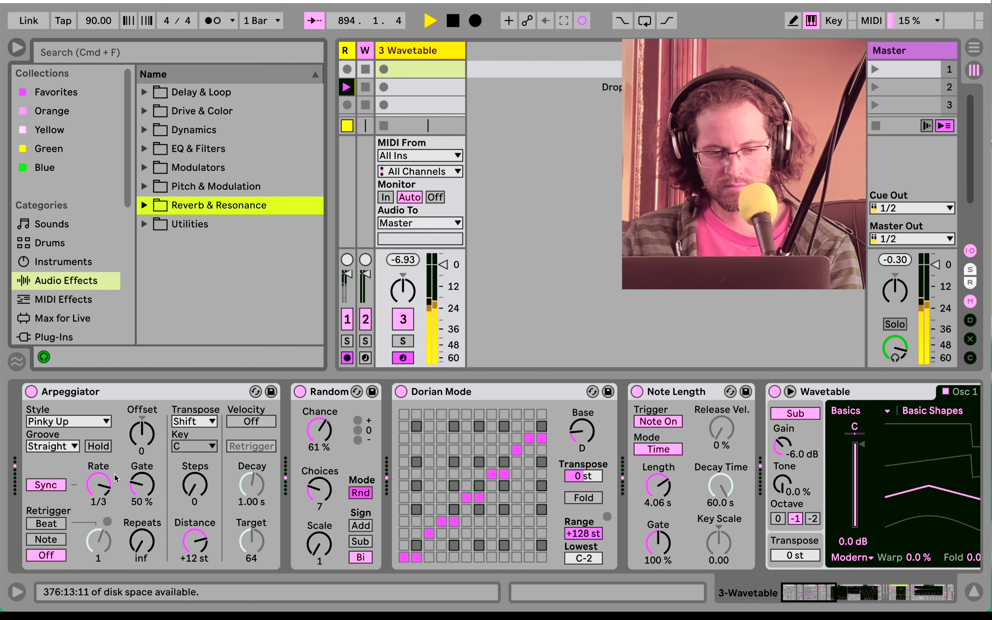
left_click(106, 495)
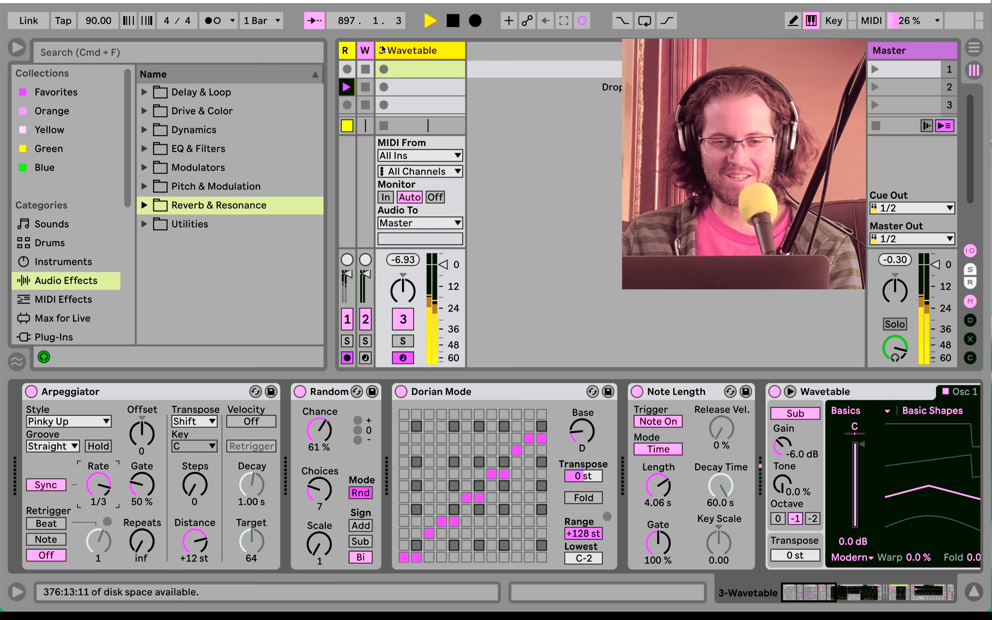
- Widen the collapsed track 2 Wavetable and record-arm it in place of track 3
left_click_drag(377, 49, 420, 53)
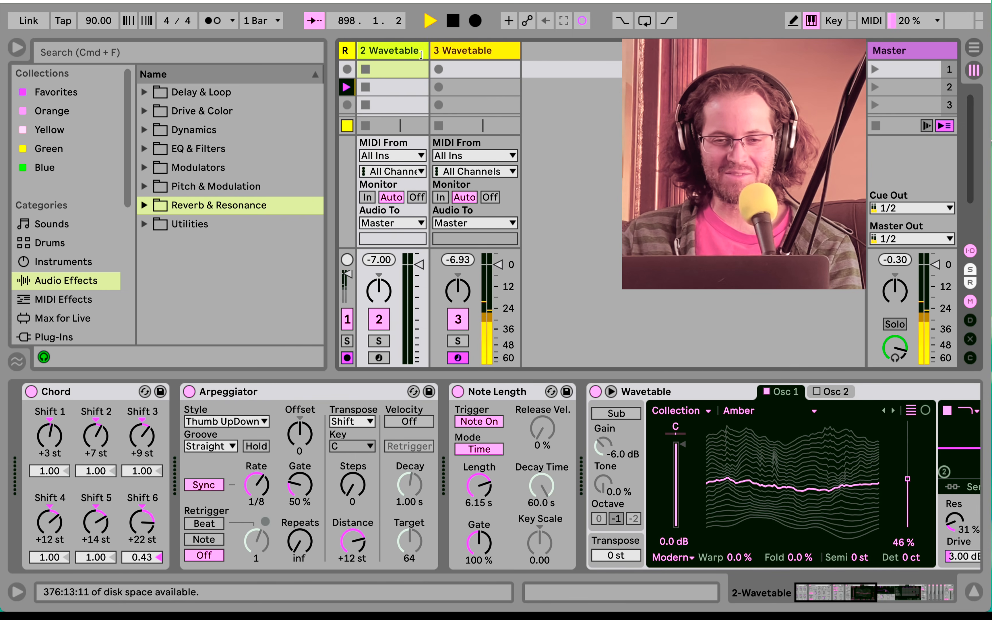
left_click(385, 358)
left_click(455, 359)
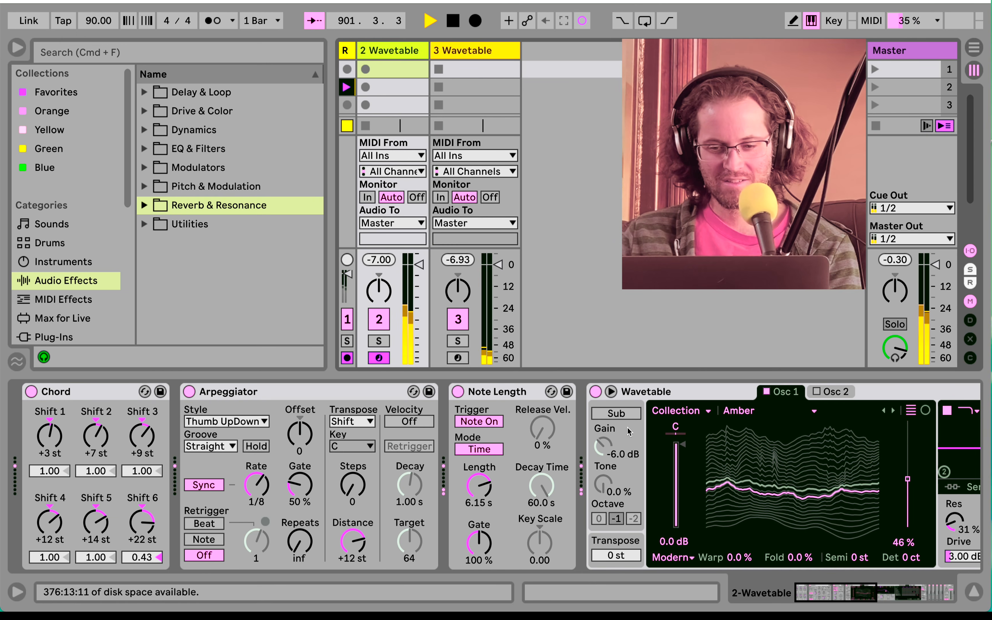
- Turn on the Sub oscillator in track 2's Wavetable, then widen the tracks and arm track 3 alongside track 2
left_click(628, 415)
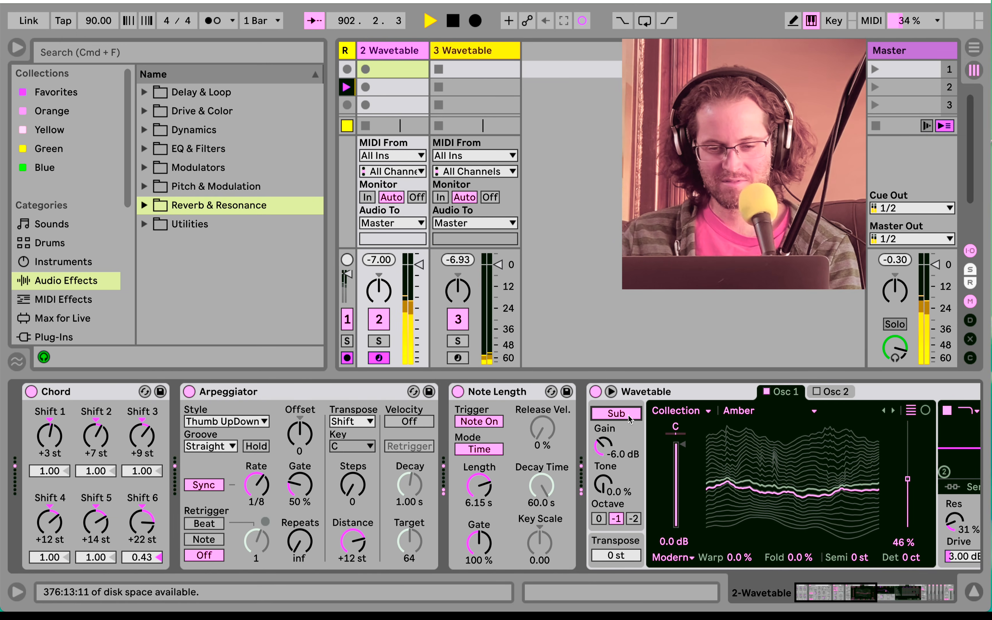
left_click_drag(429, 49, 436, 48)
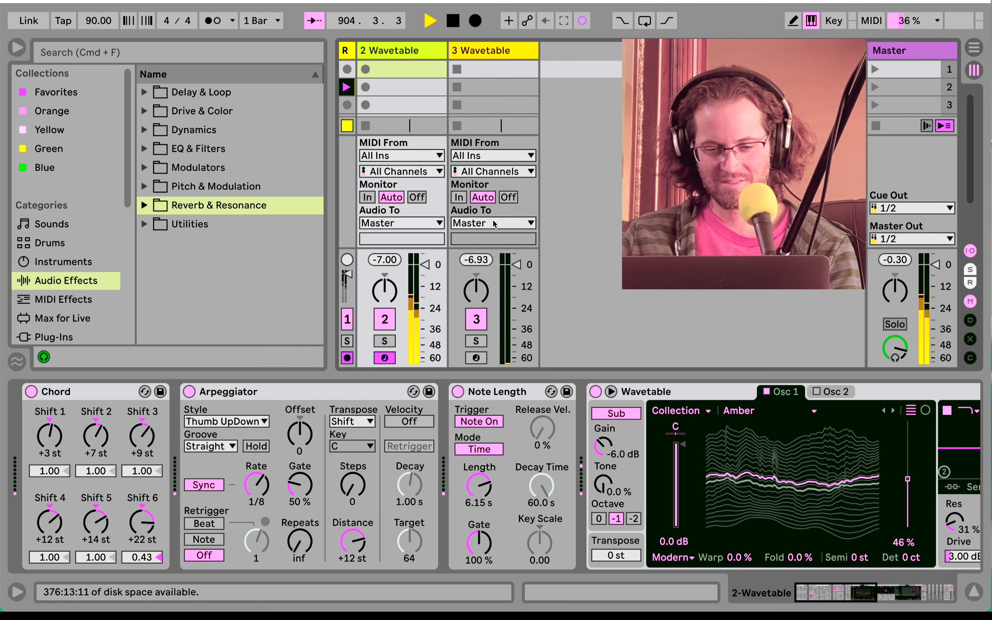
left_click(482, 358)
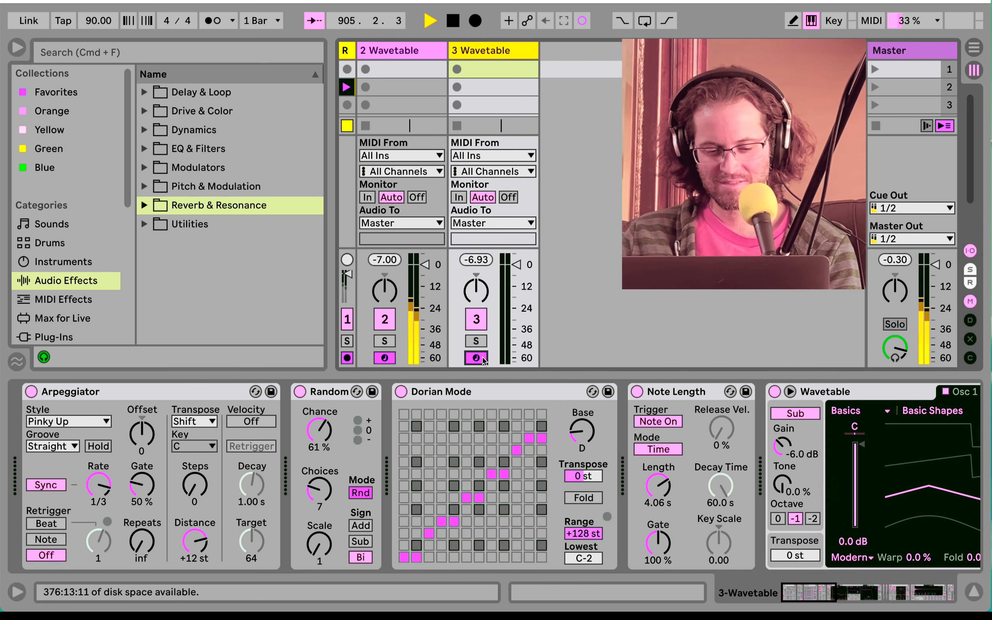